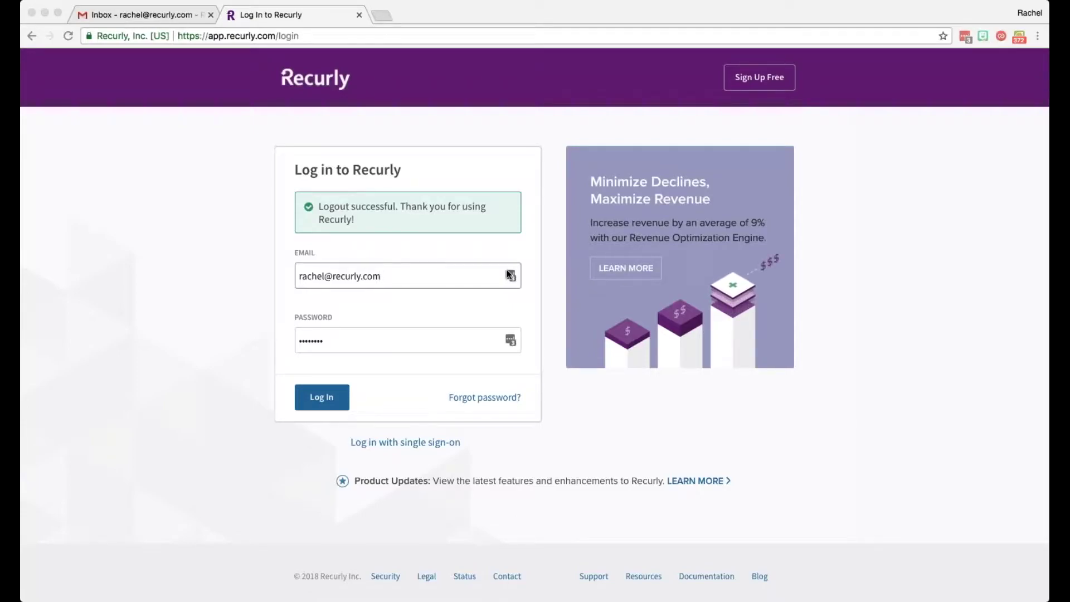
Step: Log in to Recurly and switch to the Purr Pack site
click(320, 399)
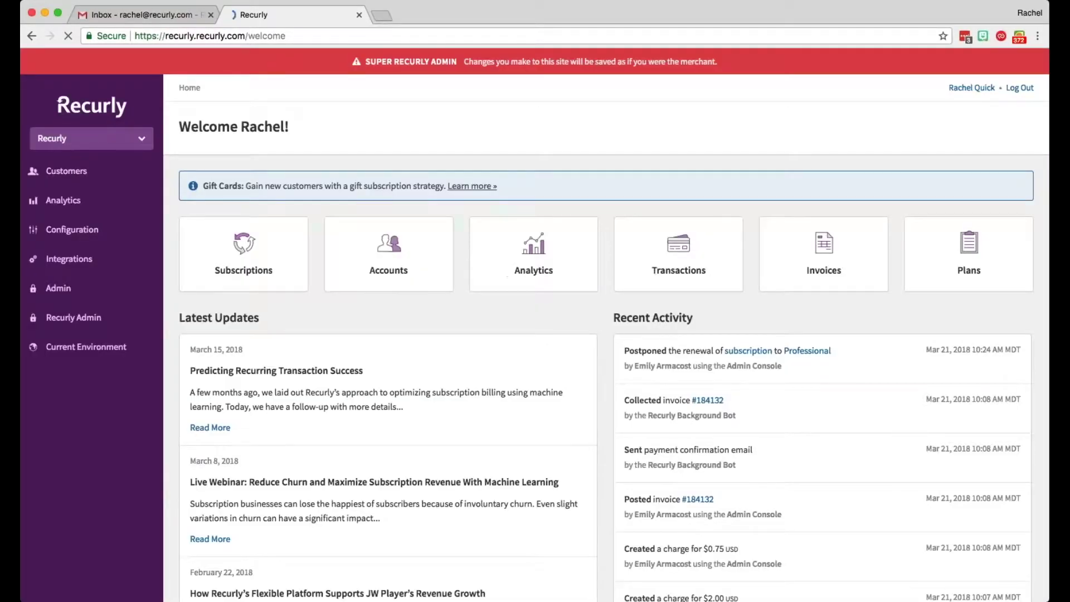
click(89, 138)
click(56, 205)
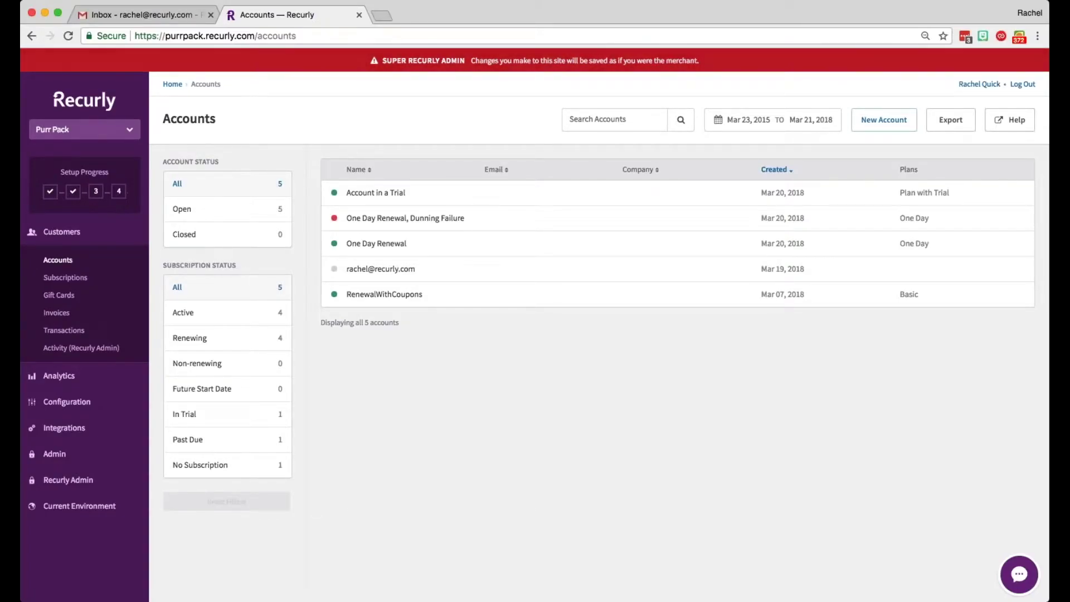
Step: Create a new account with a demo e-mail address as its account code
click(884, 119)
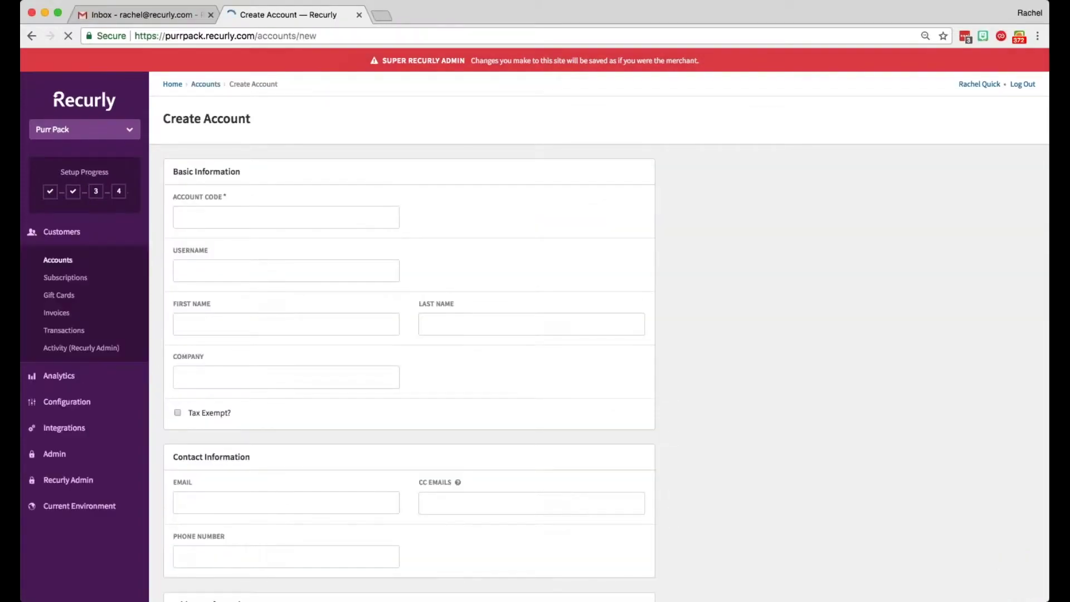
click(295, 218)
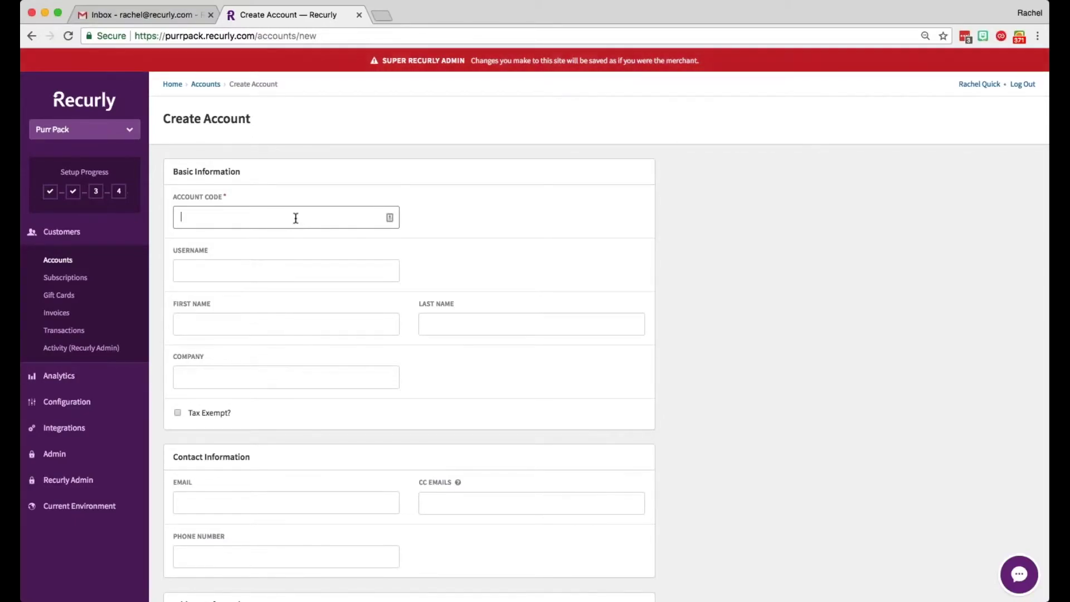
scroll(295, 218, down, 10)
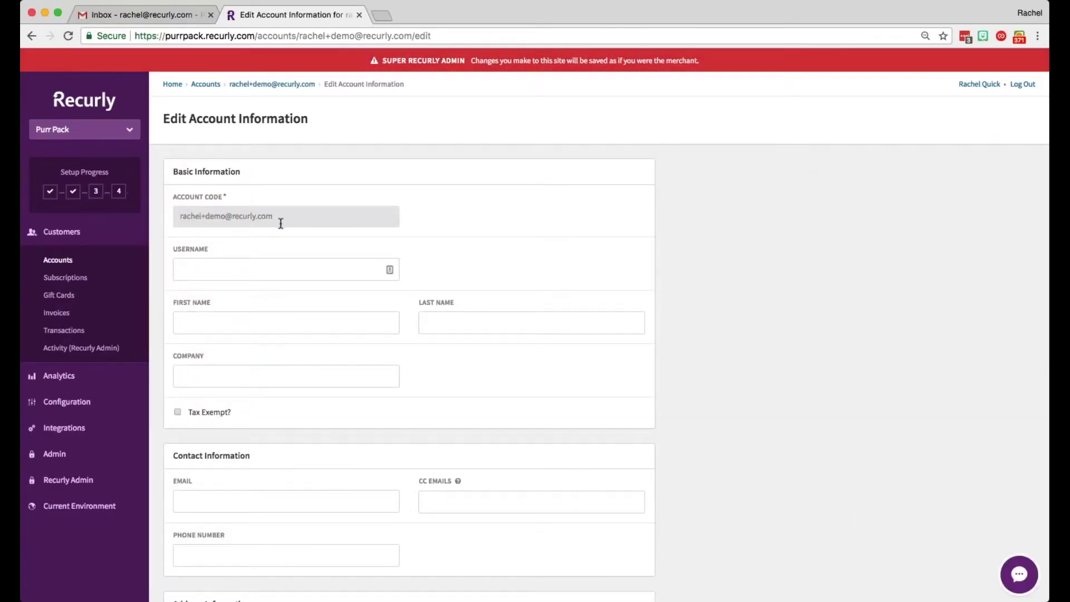
drag(279, 220, 180, 216)
scroll(349, 279, down, 4)
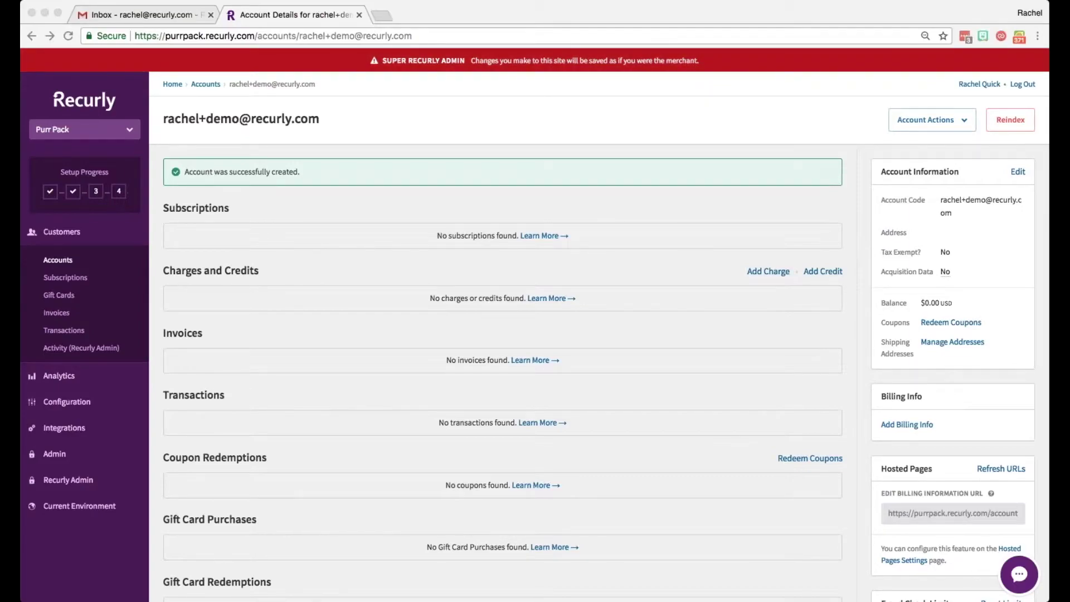
Step: Copy the new account's code and paste it into a fresh New Account form
click(943, 207)
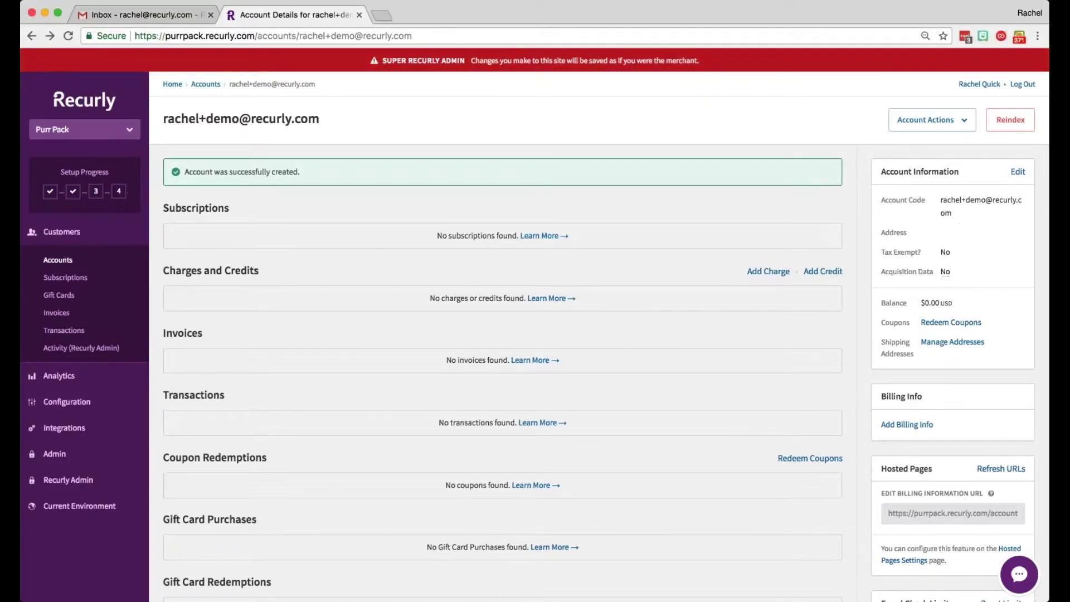
drag(954, 214, 937, 200)
key(super+c)
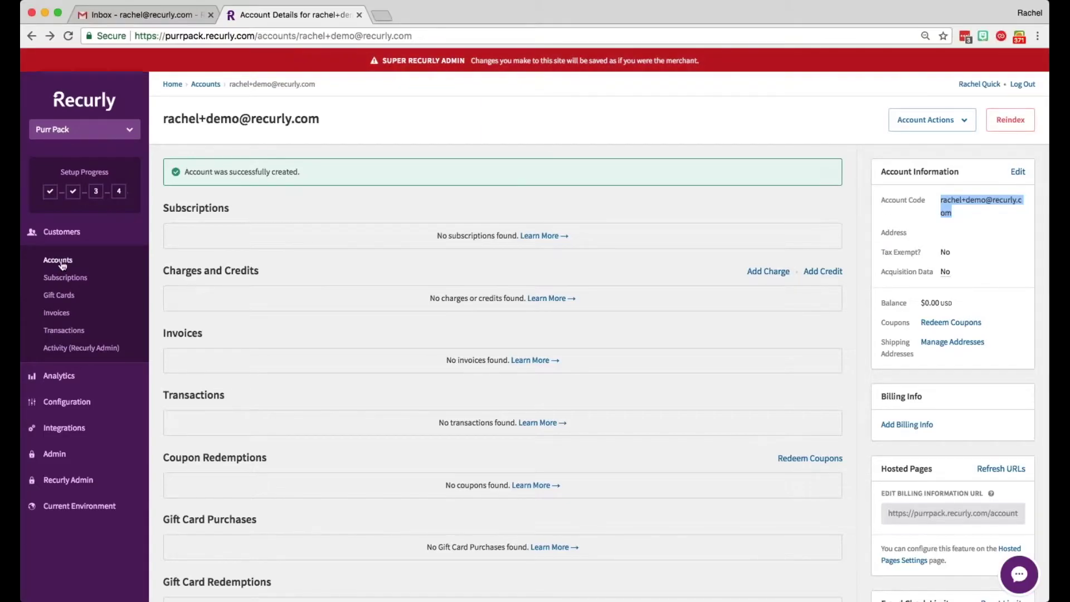
click(59, 261)
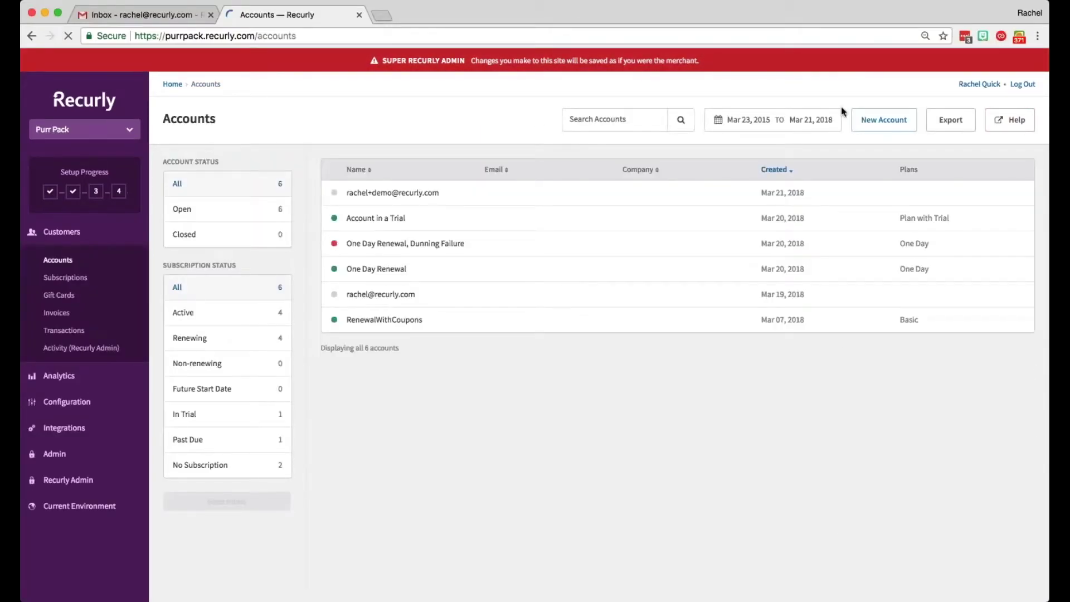
click(884, 119)
key(super+v)
scroll(268, 211, down, 10)
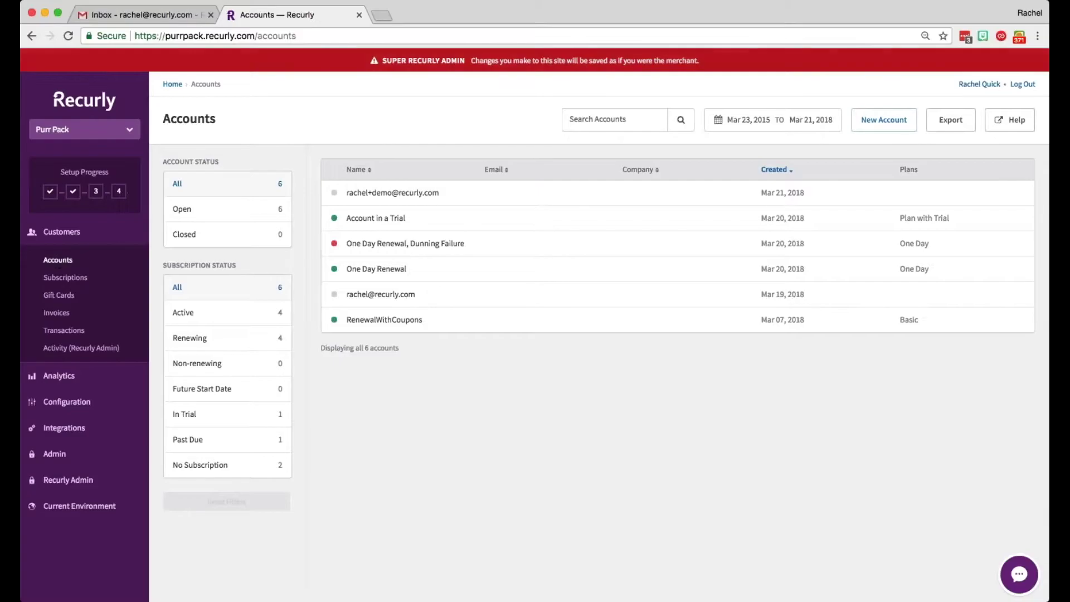
Step: Open the Account in a Trial account and edit its billing information
click(380, 220)
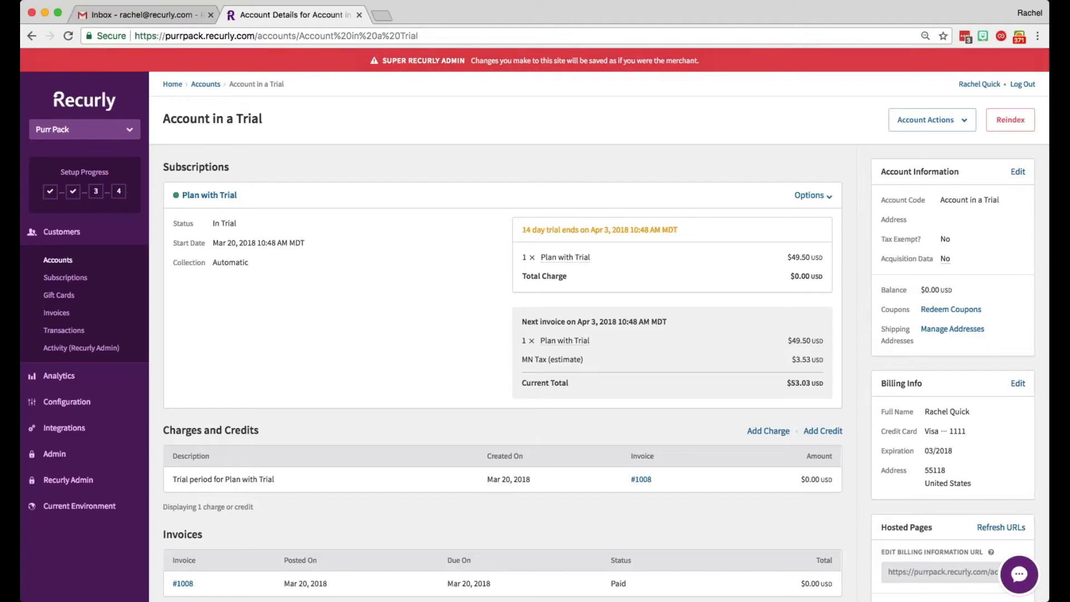
scroll(1003, 334, down, 2)
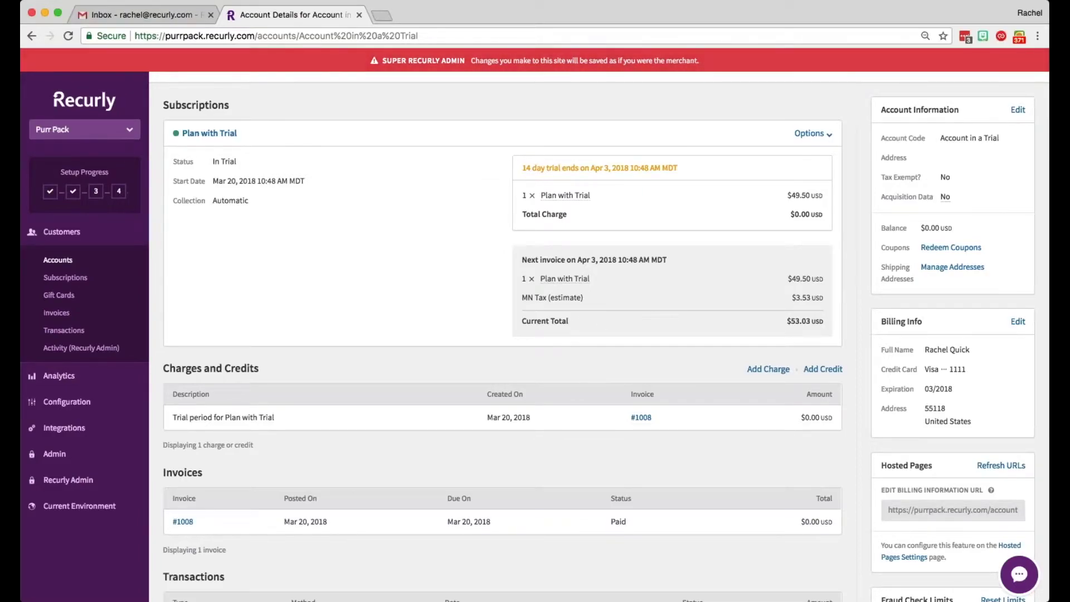
click(1017, 322)
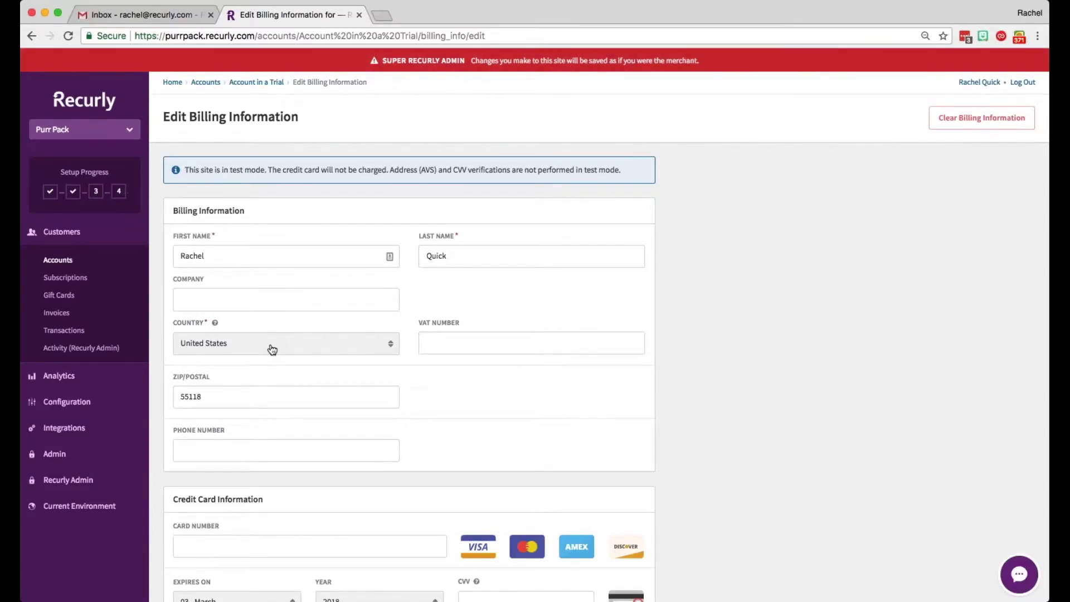
Step: Save test card number 1 with CVV 111 as the account's billing card
mouse_move(215, 322)
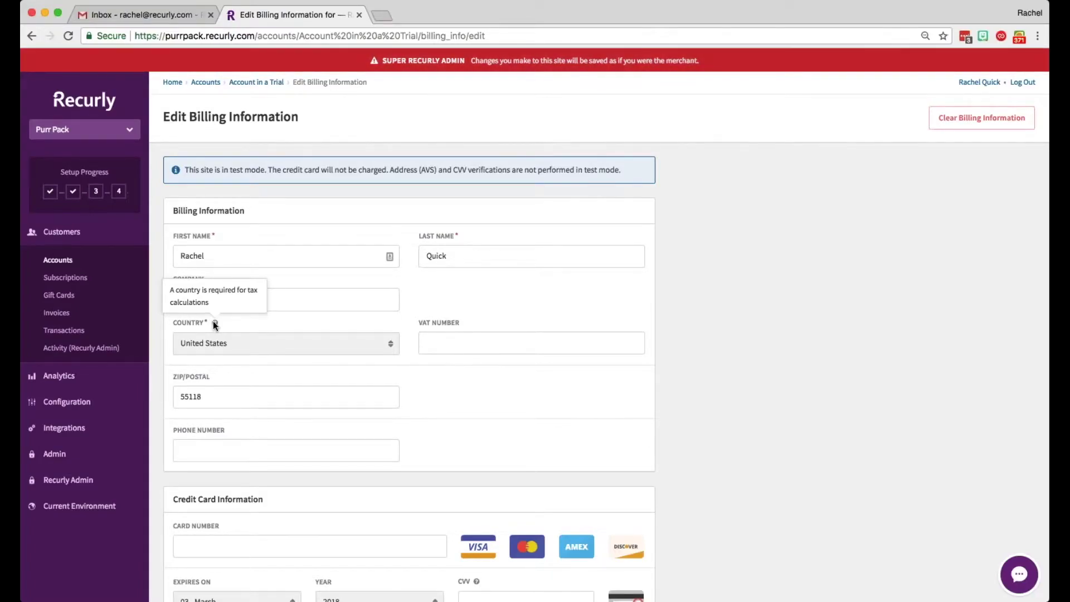
scroll(390, 334, down, 4)
click(184, 435)
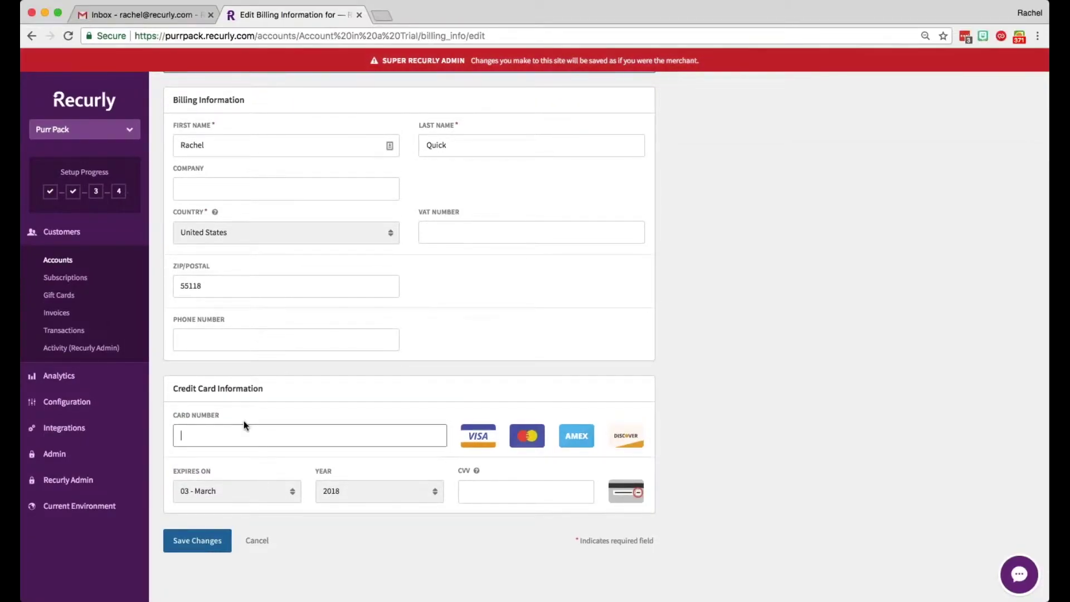
scroll(243, 425, down, 1)
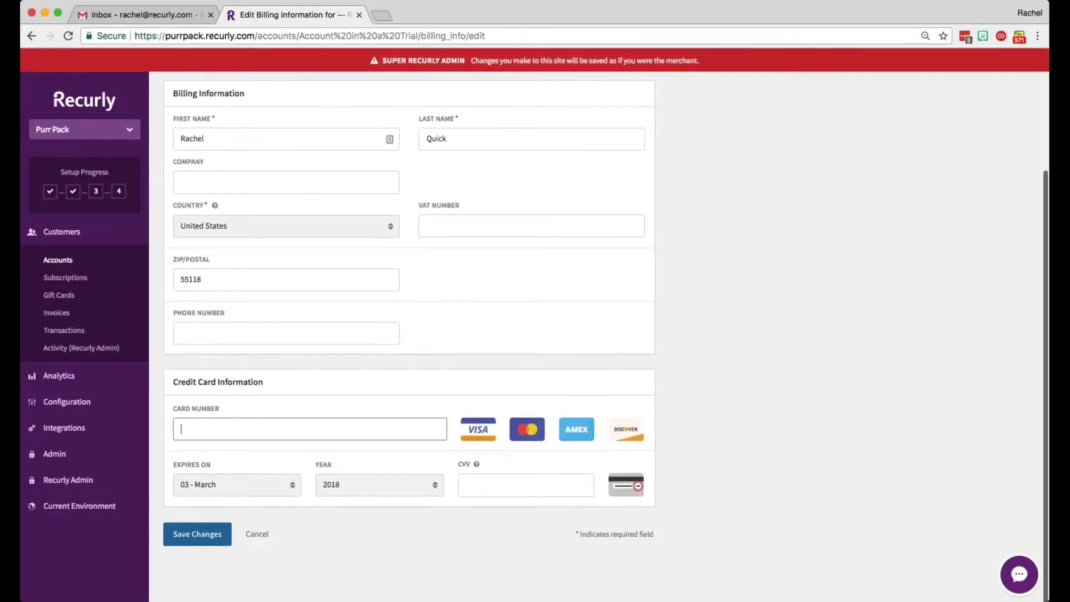
text(1)
click(471, 490)
text(111)
key(shift+Tab)
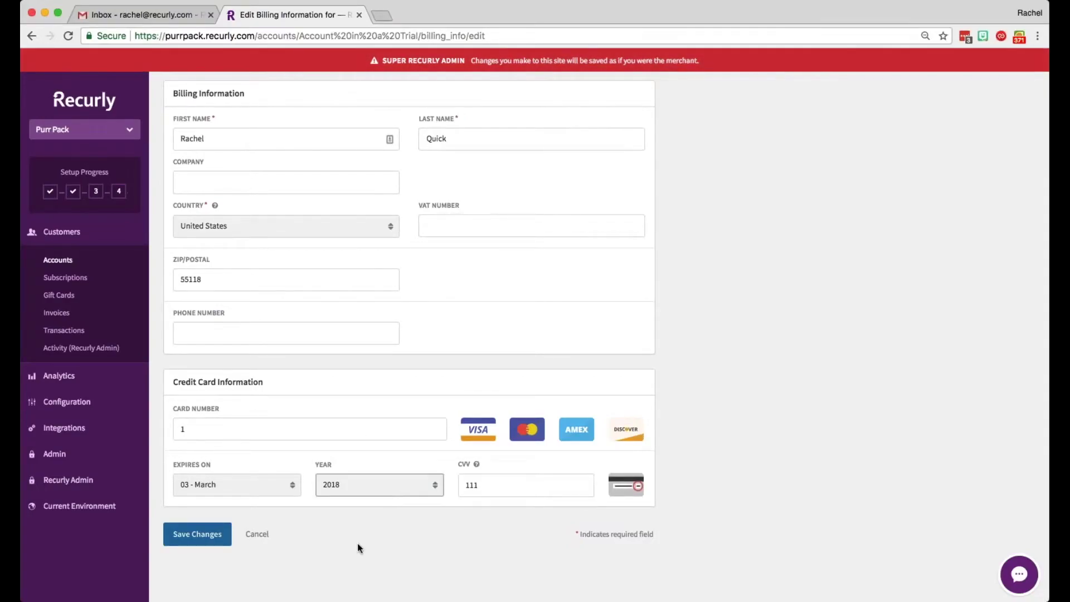
click(221, 539)
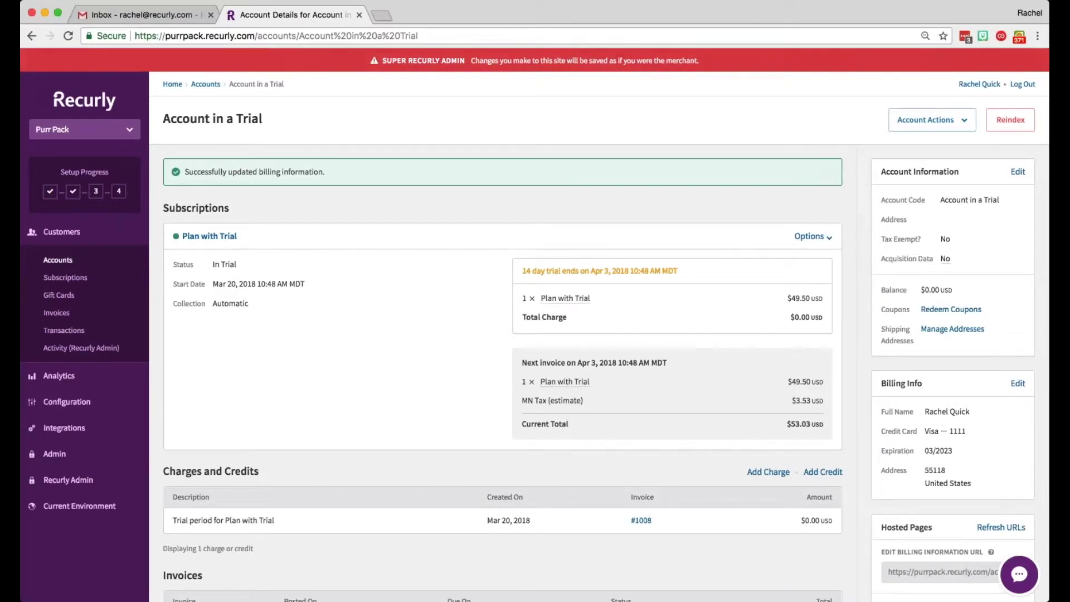
scroll(520, 372, down, 5)
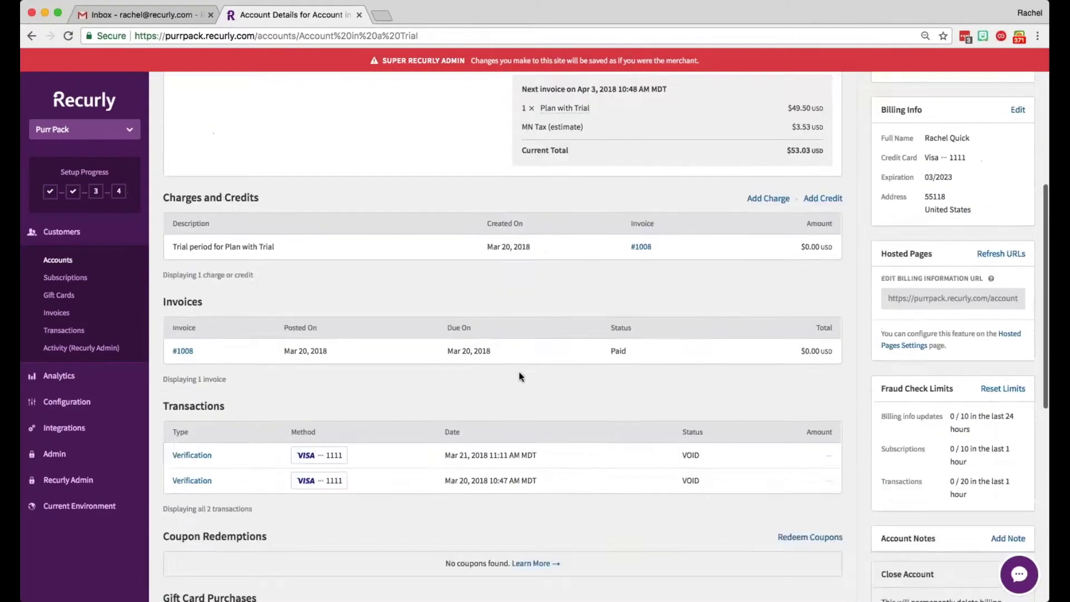
scroll(520, 377, down, 1)
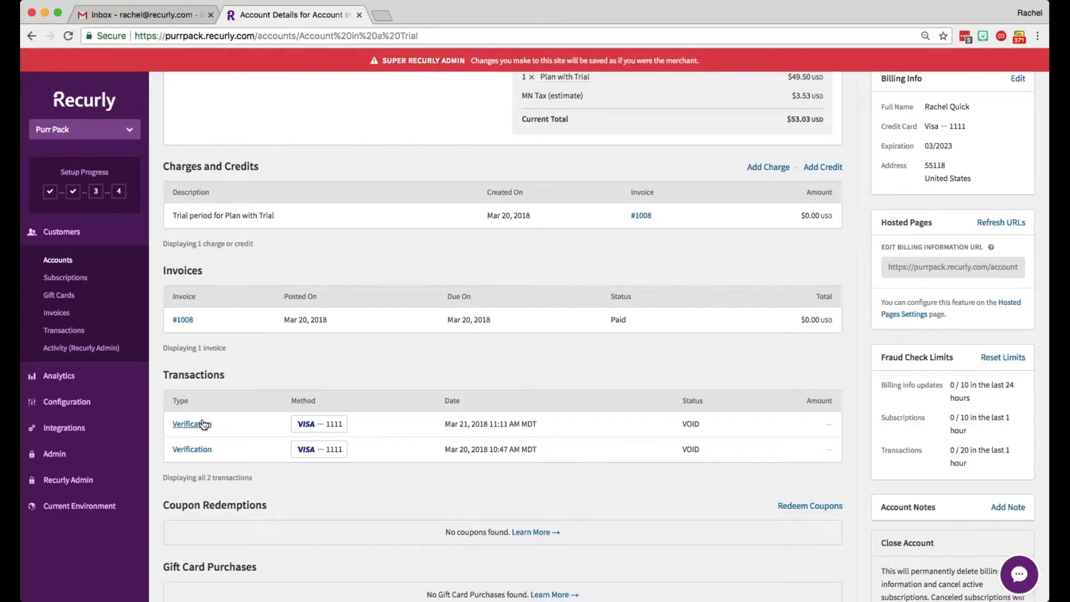
click(205, 425)
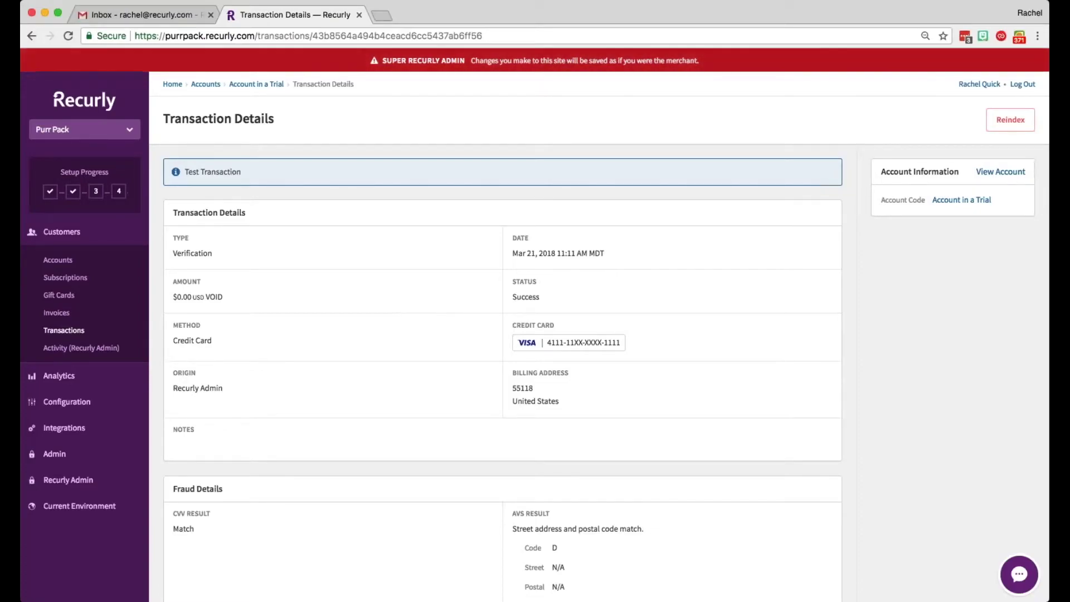
click(31, 36)
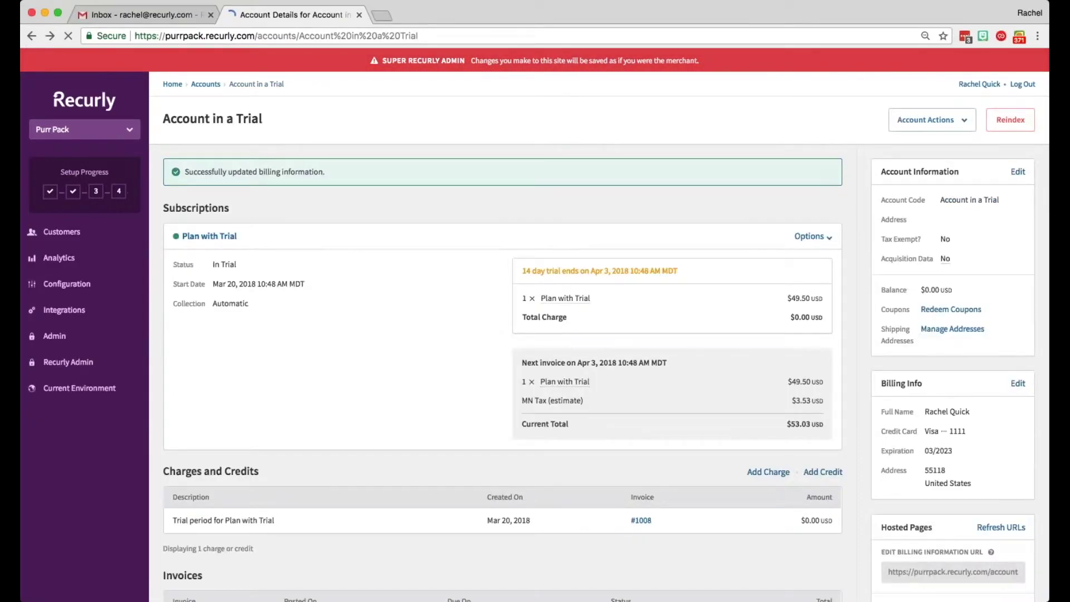
scroll(1023, 335, down, 5)
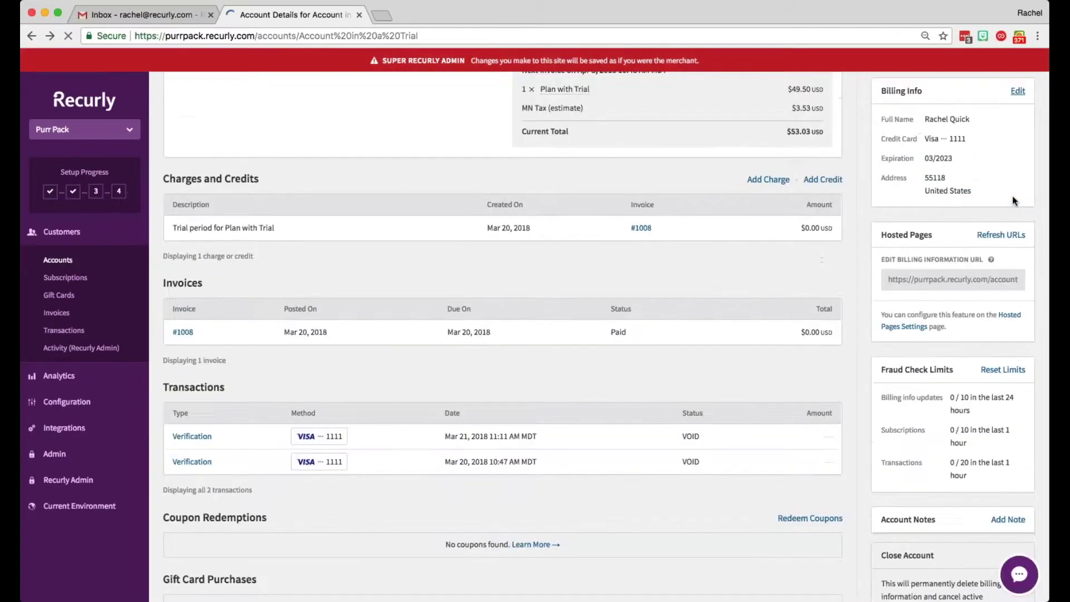
scroll(1005, 102, up, 1)
click(1018, 79)
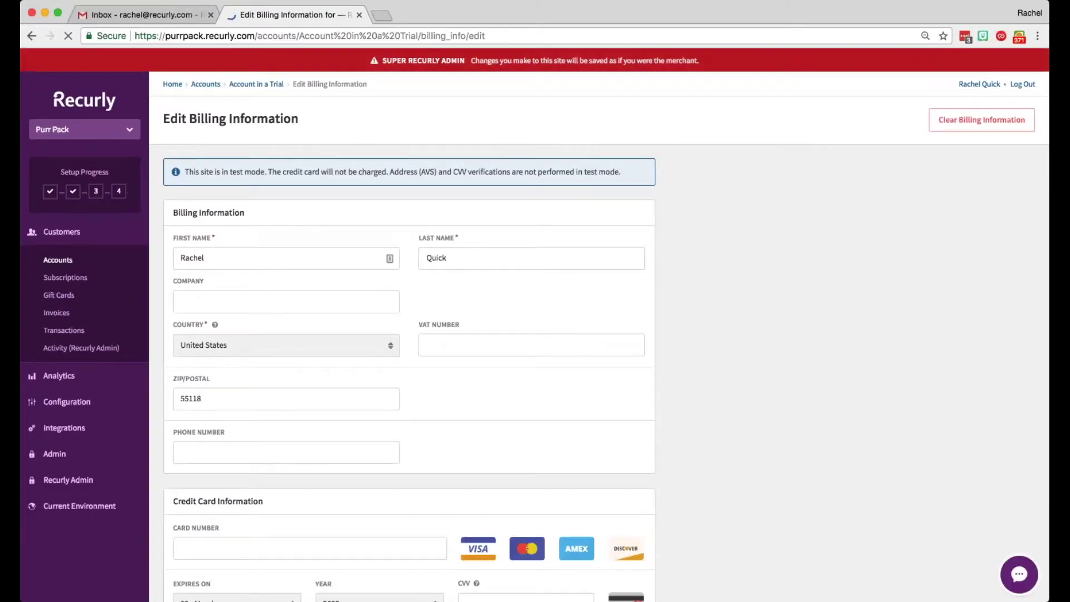
scroll(235, 390, down, 2)
click(235, 426)
text(2)
click(499, 482)
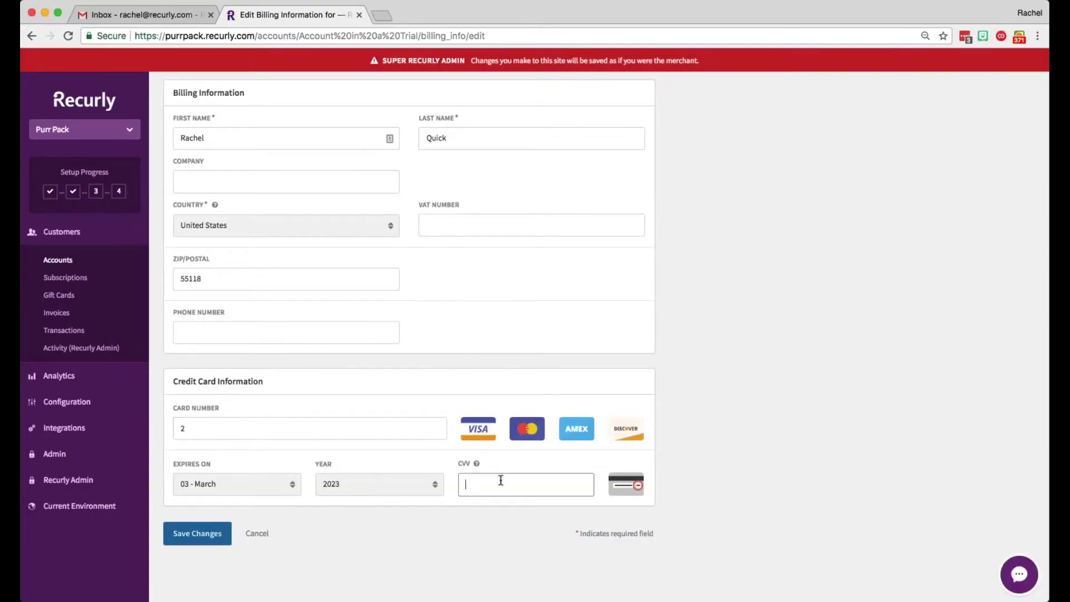
text(111)
click(206, 533)
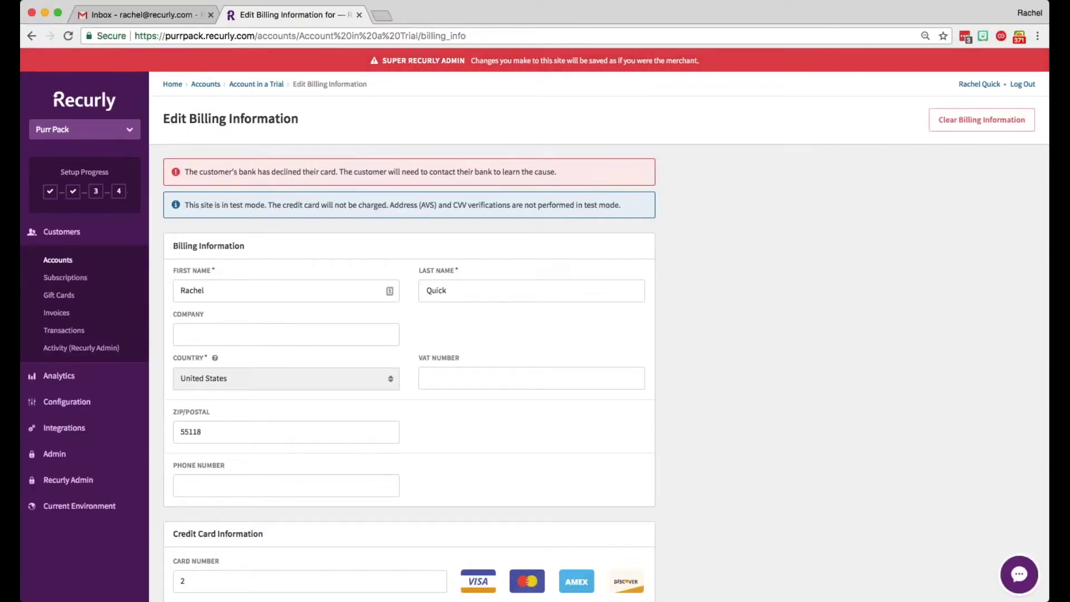
scroll(407, 457, down, 3)
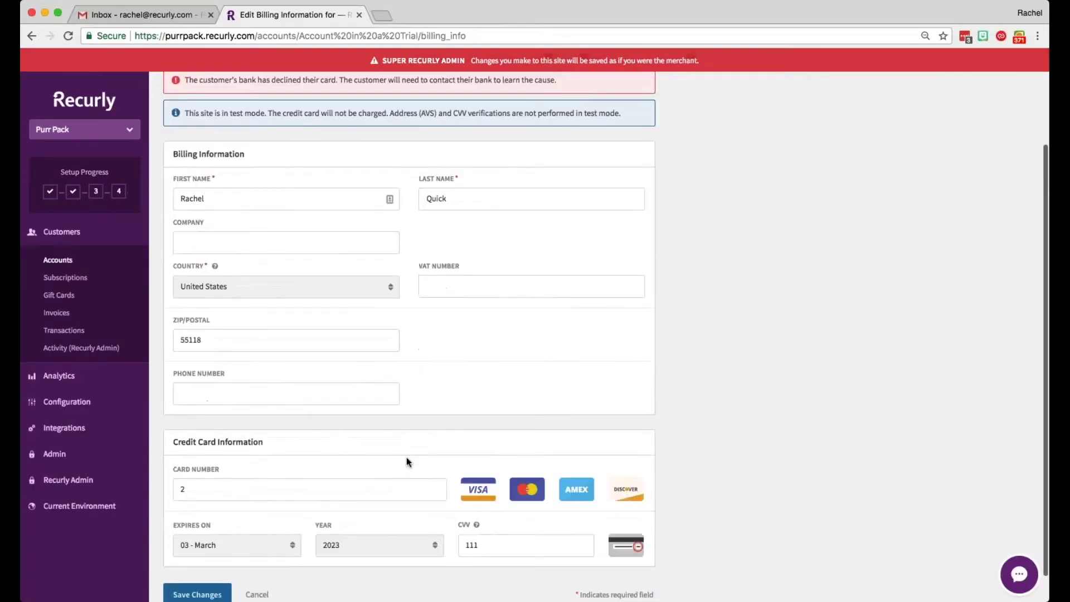
scroll(301, 445, up, 3)
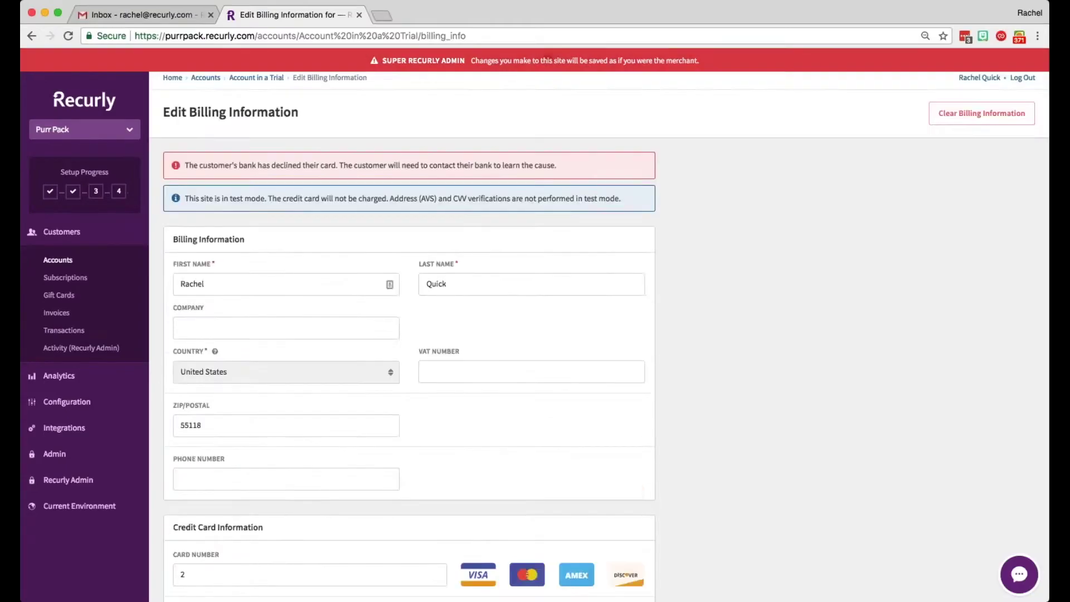
Step: Open the account's hosted Edit Billing Information link in a new browser tab
click(256, 84)
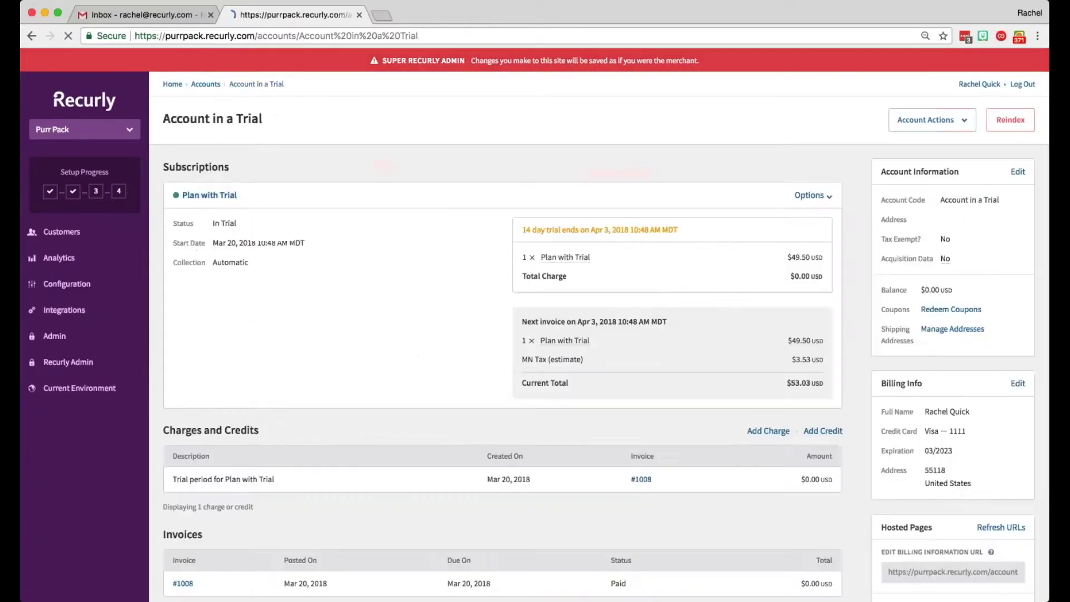
scroll(392, 383, down, 3)
scroll(391, 383, down, 3)
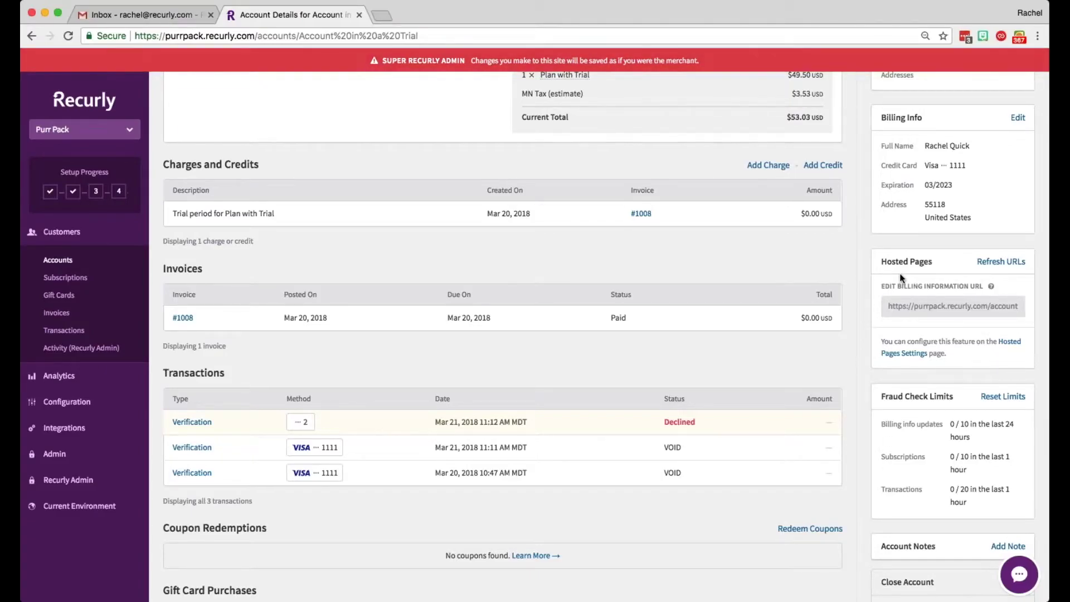
scroll(914, 290, up, 1)
click(931, 314)
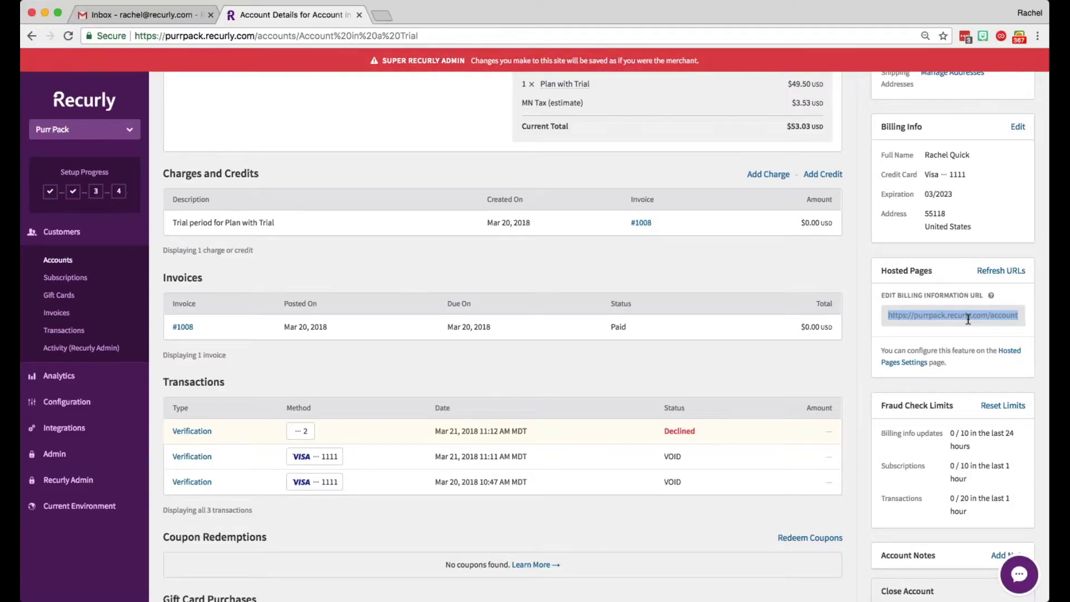
key(super+t)
key(Return)
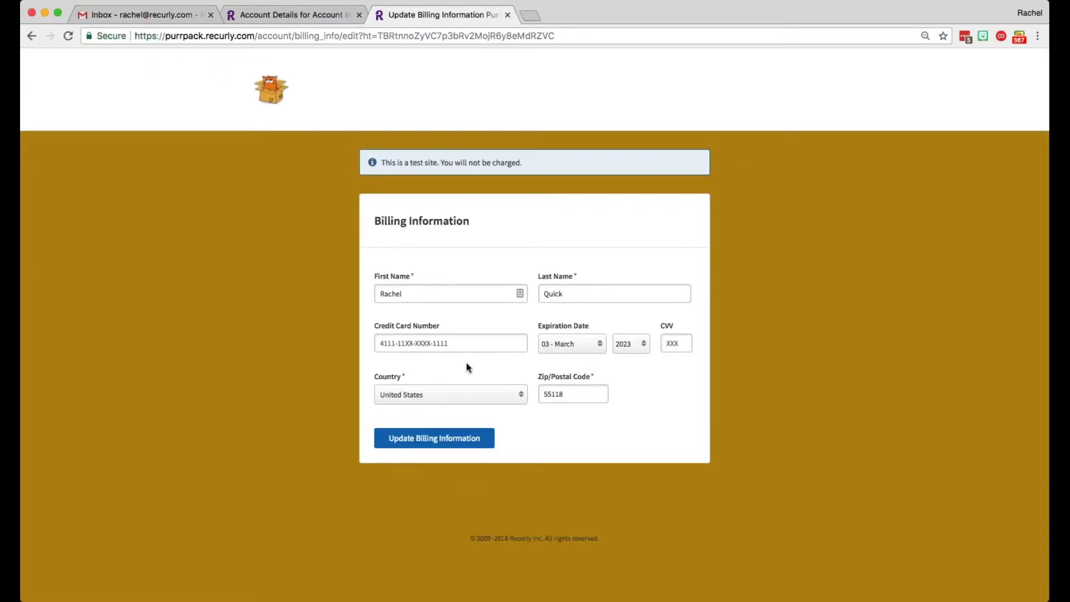
Step: Submit declining test card 2 with CVV 111 on the hosted page, then return to the account tab
click(380, 343)
text(2)
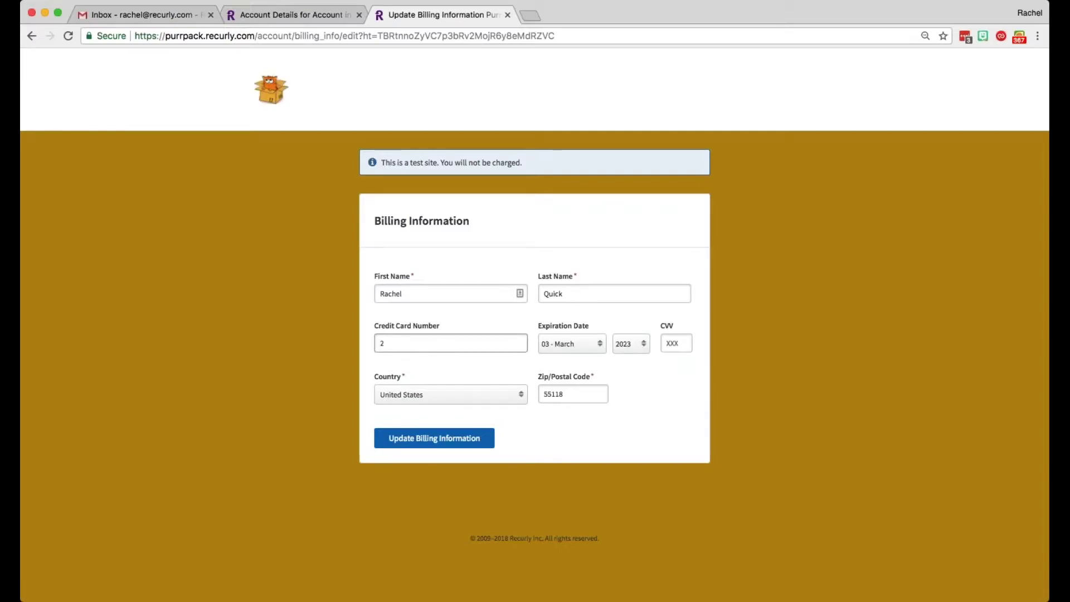
click(672, 342)
text(11)
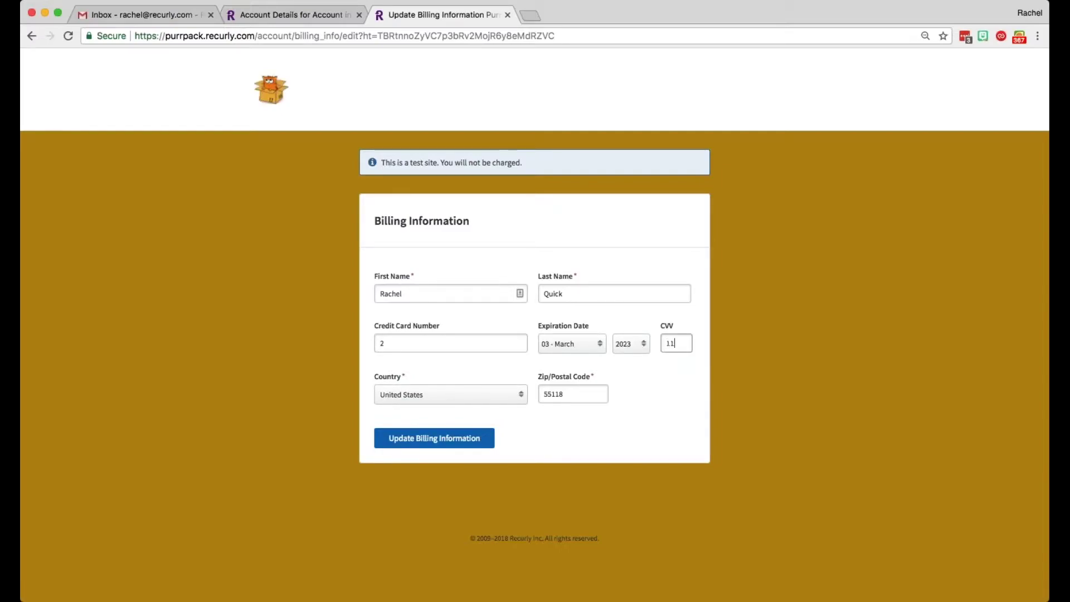
text(1)
key(Return)
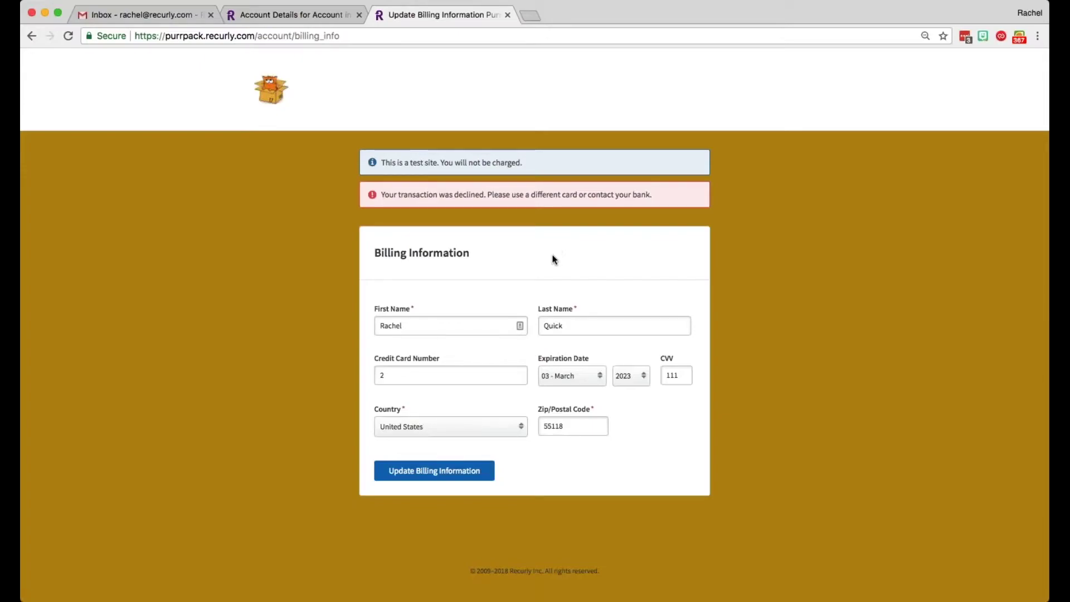
click(289, 15)
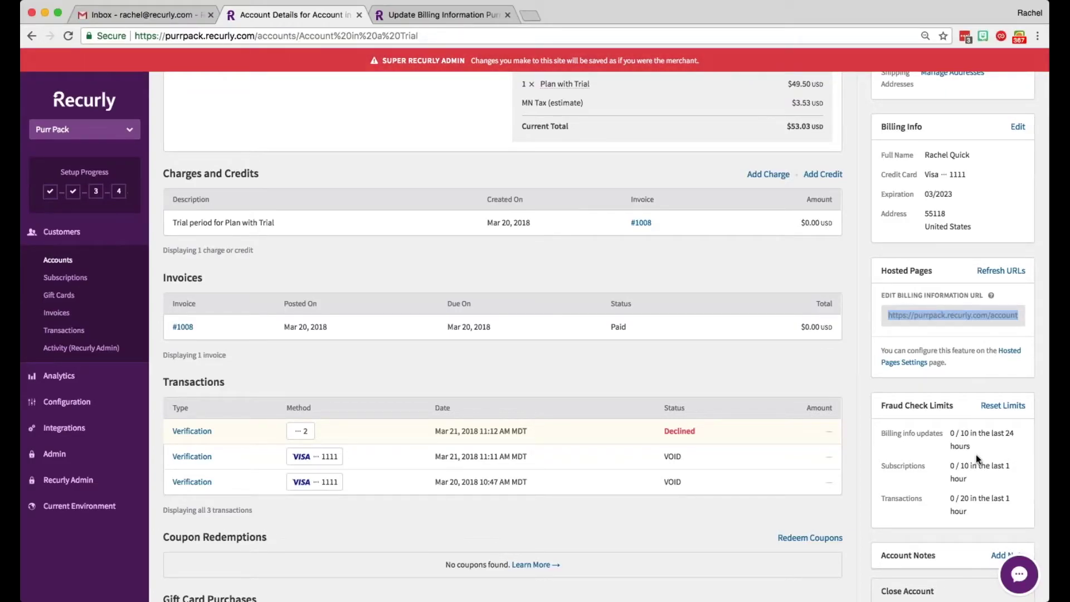
scroll(976, 454, down, 2)
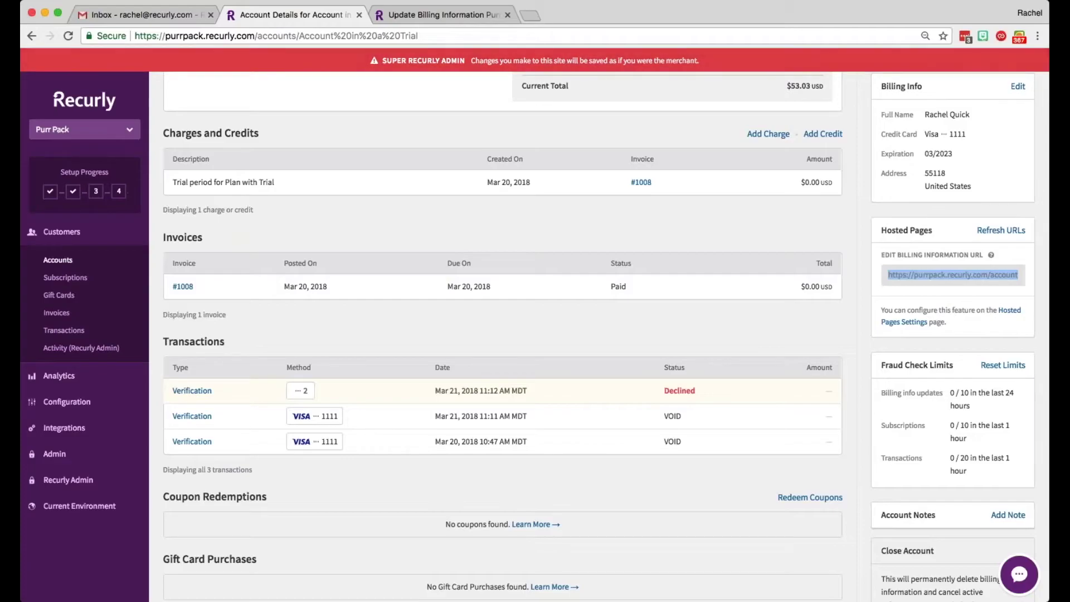
Step: Reset the account's fraud check limits and review its transactions list
click(1003, 365)
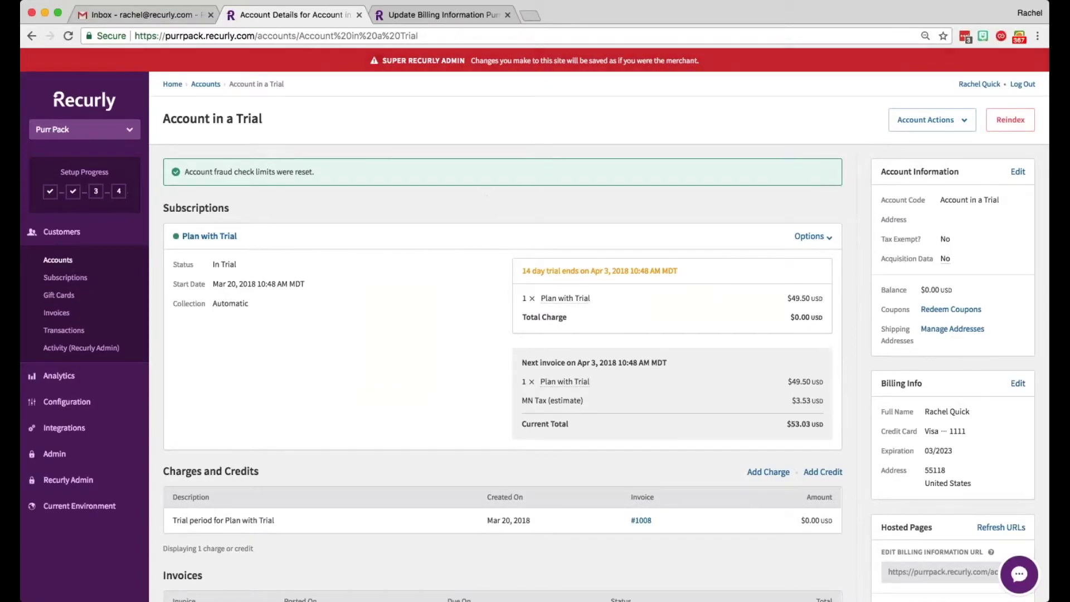
scroll(998, 372, down, 3)
scroll(802, 283, down, 10)
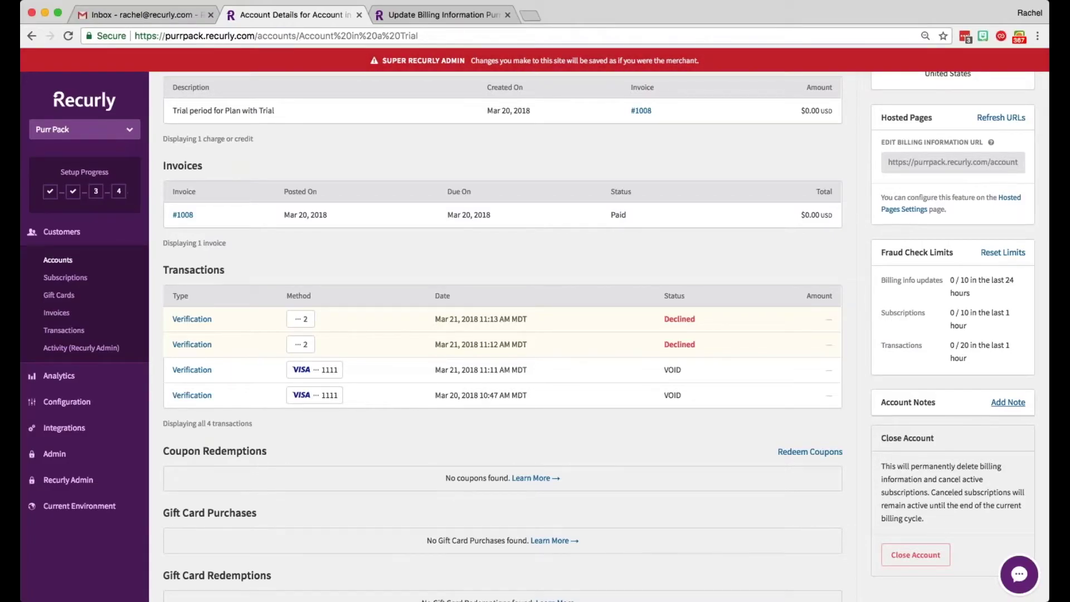
Step: Add the account note 'Updated billing information from phone call.'
click(1008, 402)
click(913, 541)
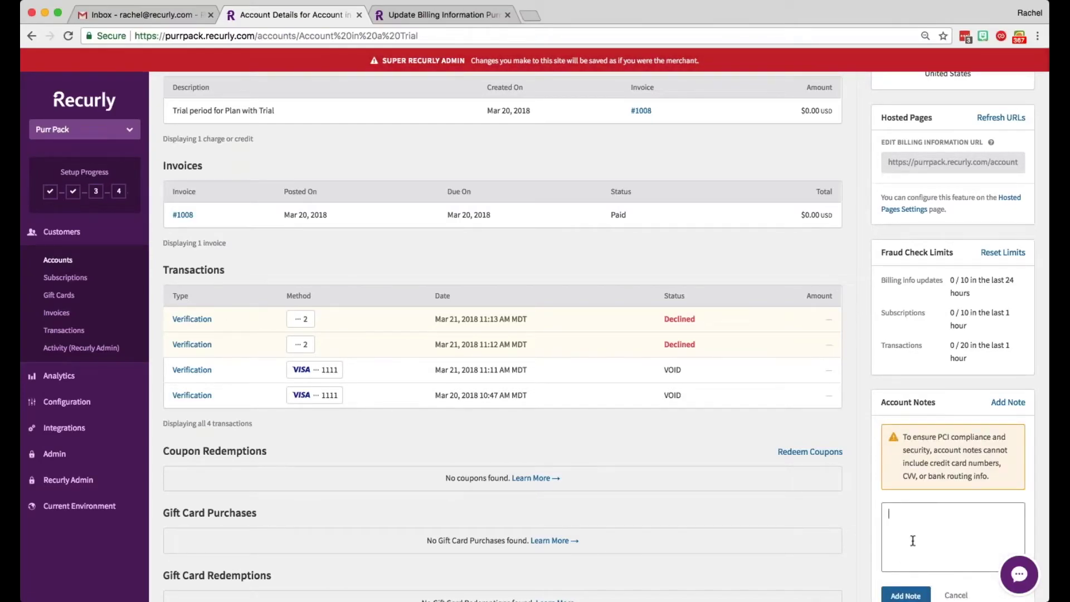
text(Updated billing information from )
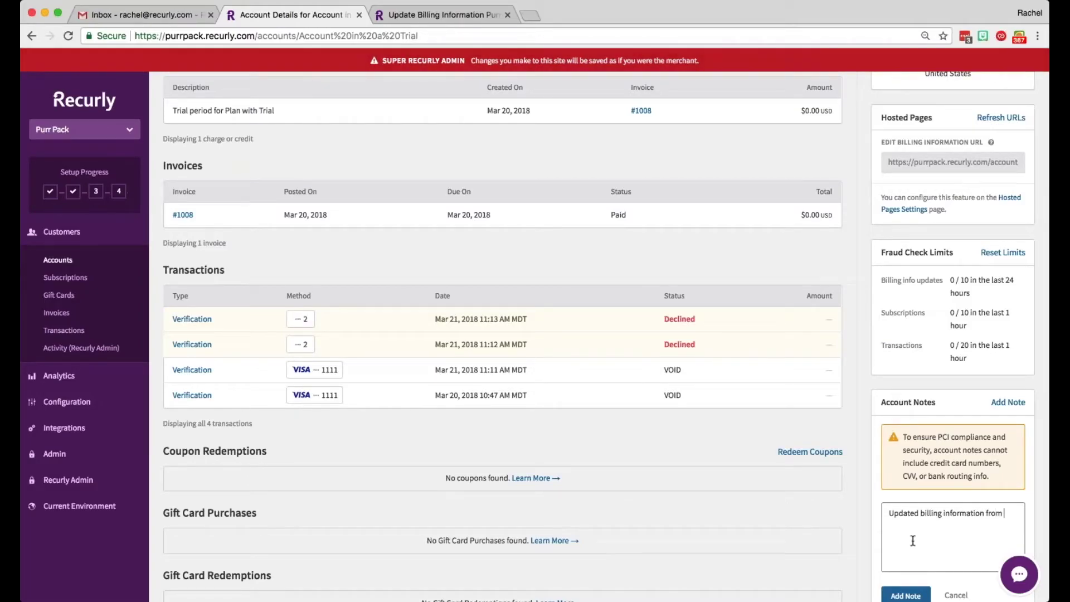
text(phone call.)
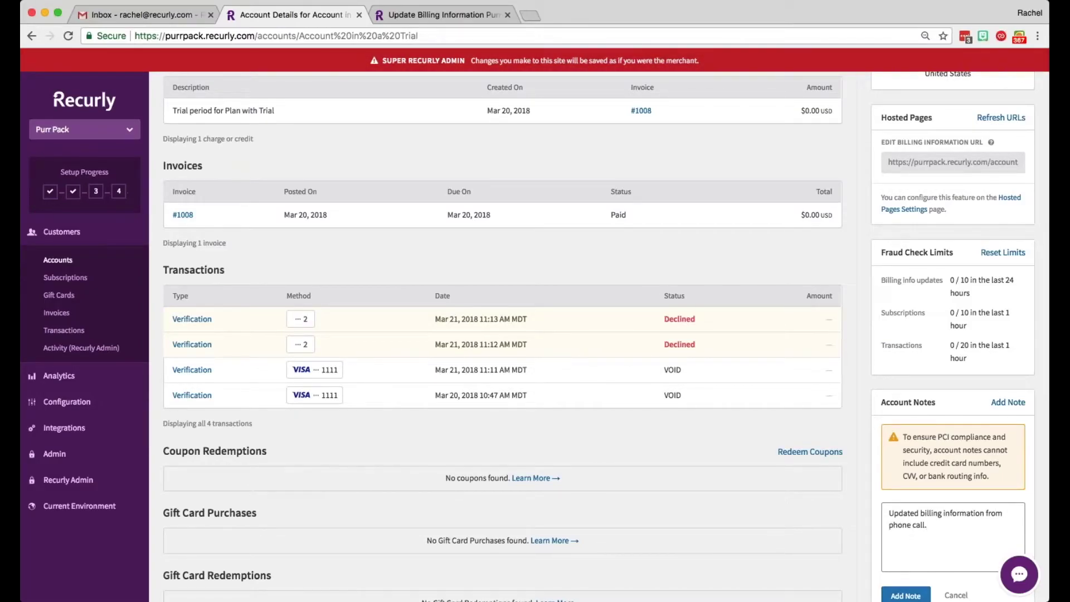
click(906, 595)
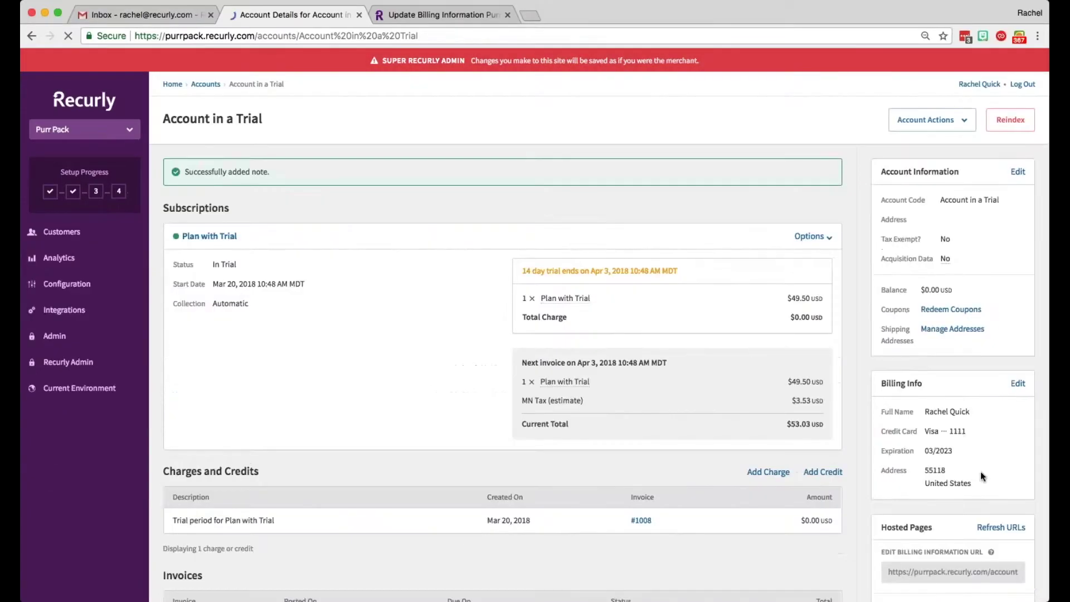
scroll(981, 474, down, 10)
scroll(982, 469, down, 1)
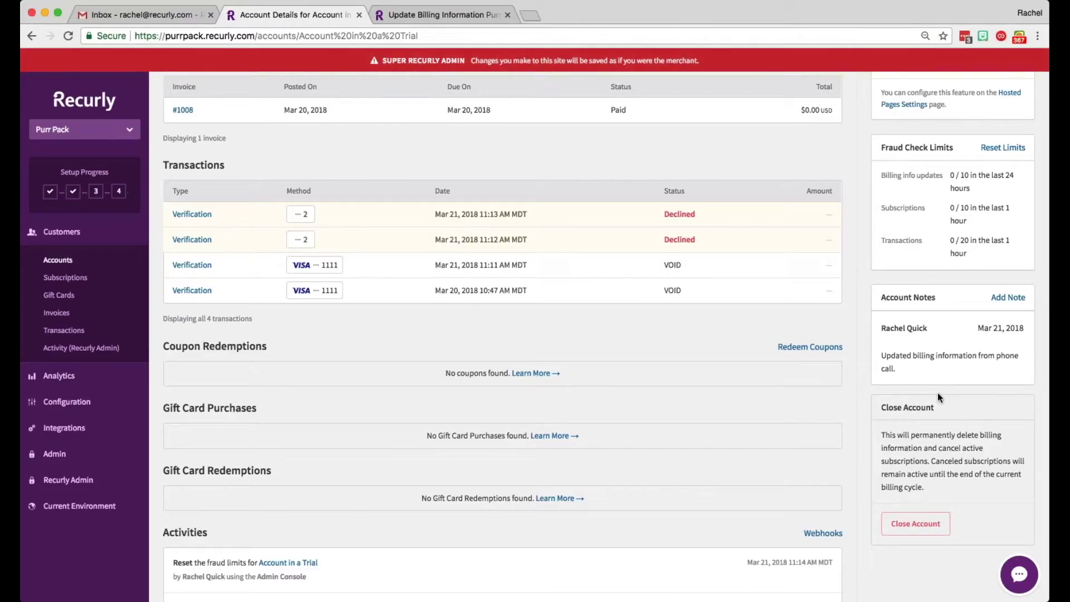
scroll(437, 299, down, 7)
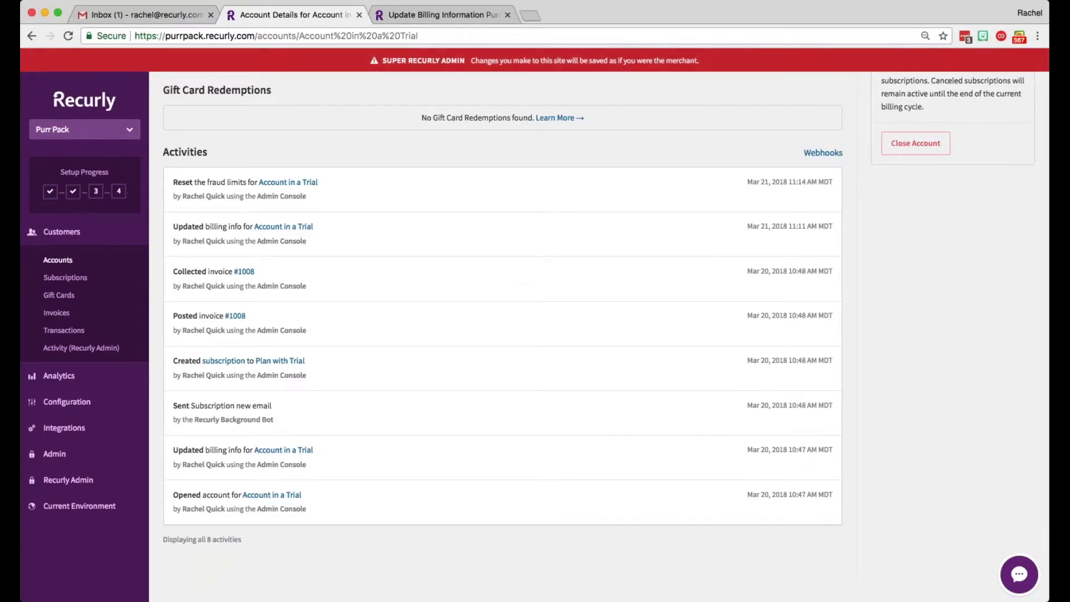
click(824, 154)
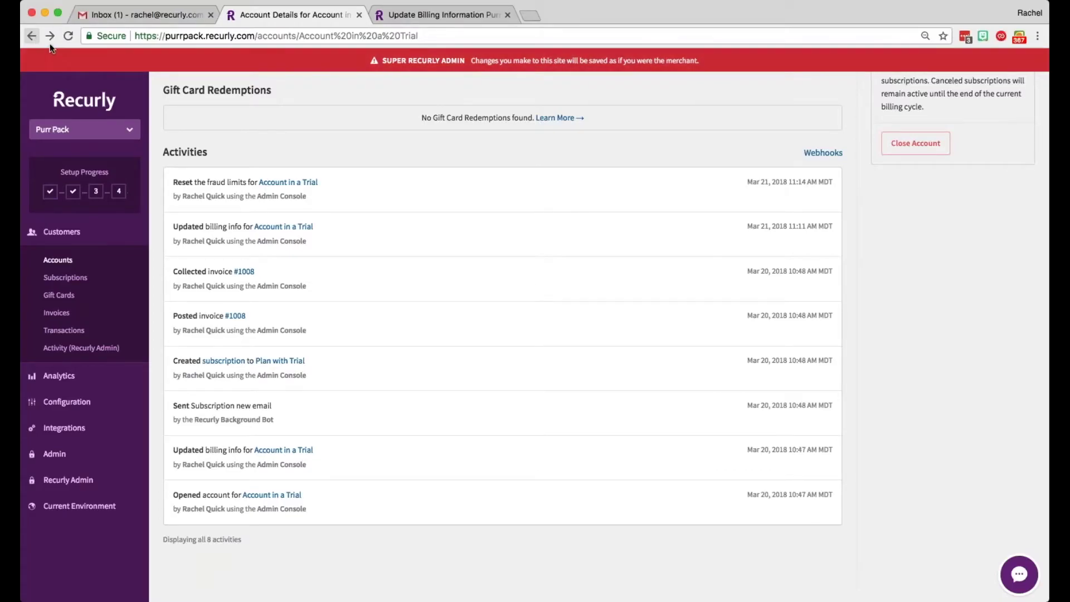
scroll(588, 234, up, 5)
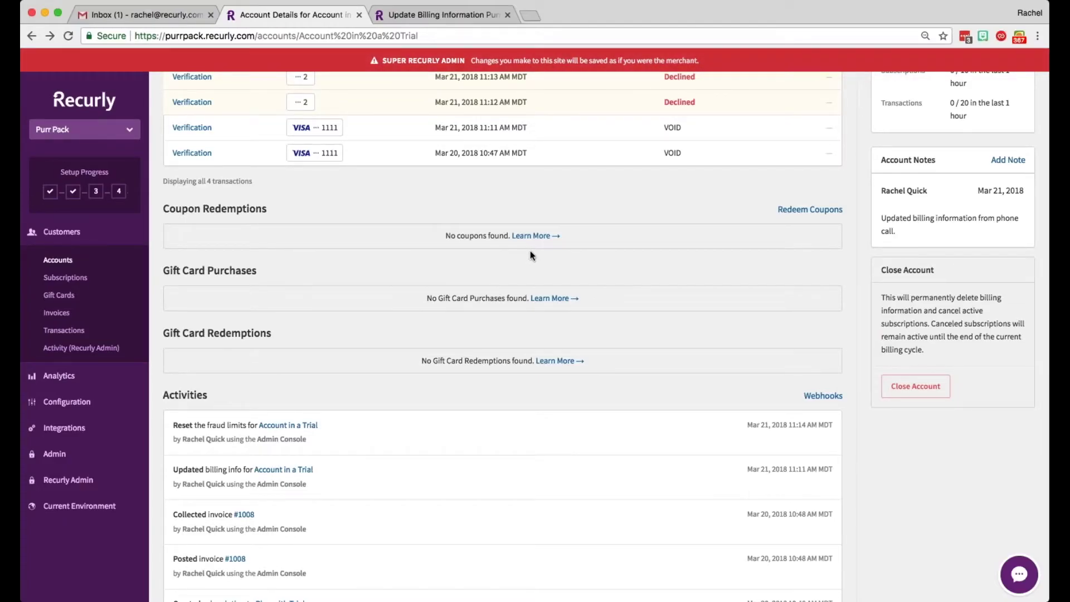
scroll(535, 266, up, 4)
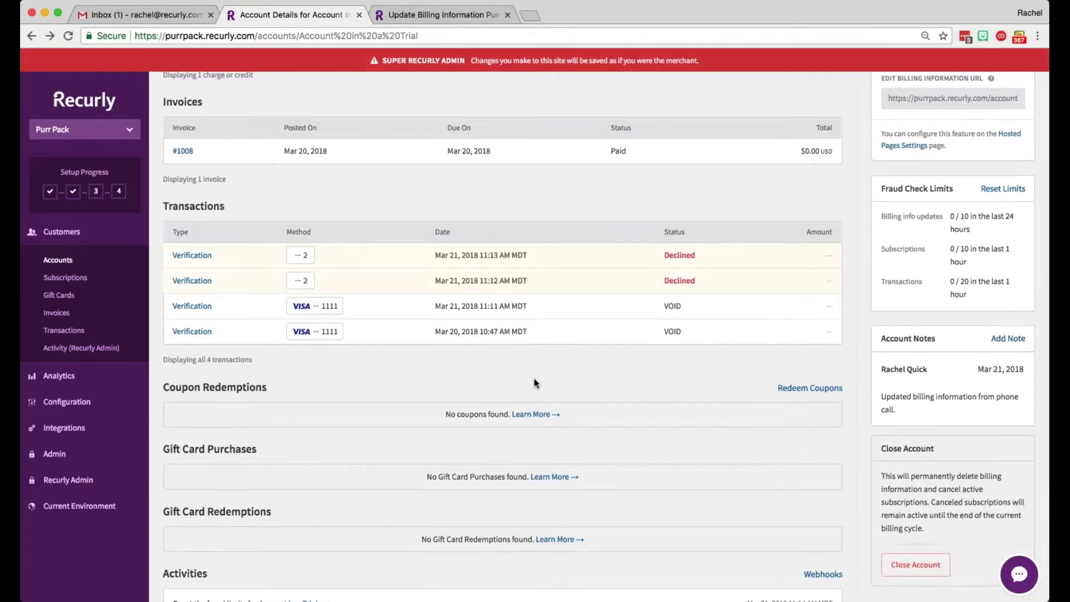
scroll(534, 379, up, 3)
scroll(534, 379, up, 6)
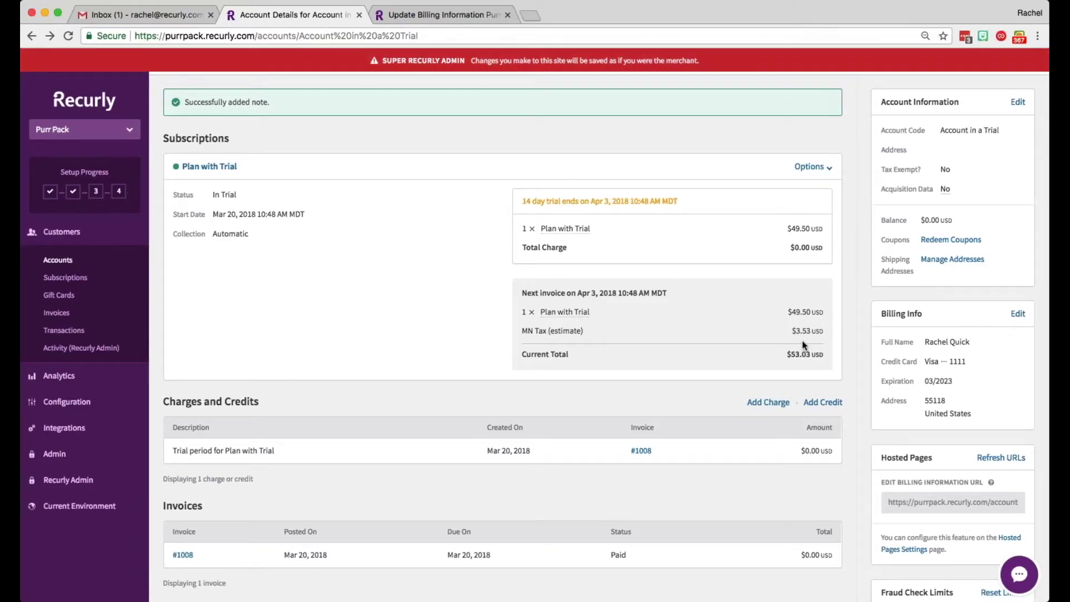
scroll(802, 340, up, 1)
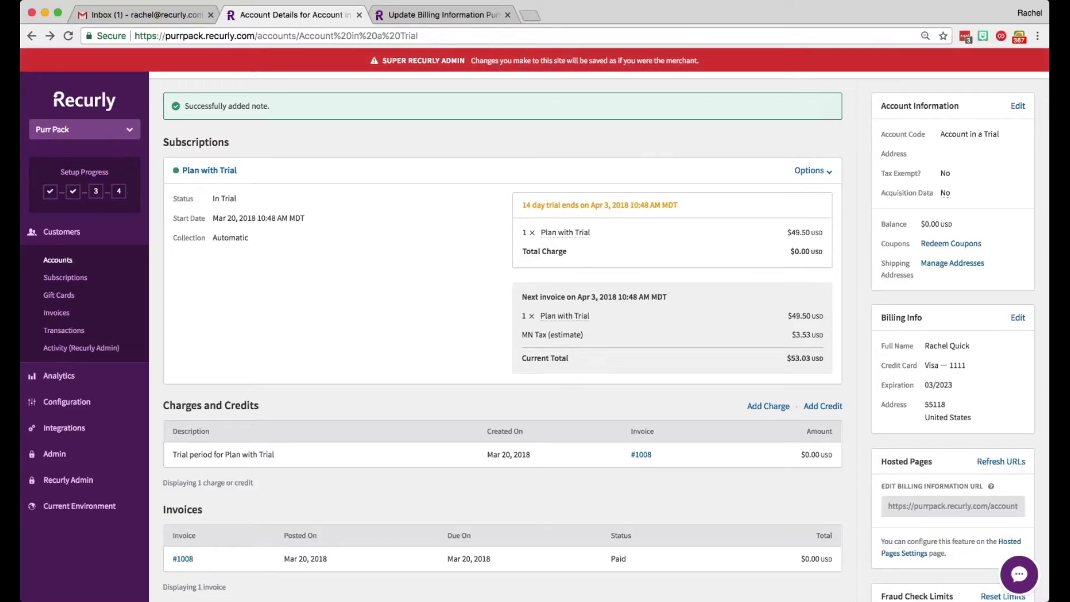
Step: Open the Plan with Trial subscription and change its renewal date to April 17, 2018
click(809, 173)
click(811, 193)
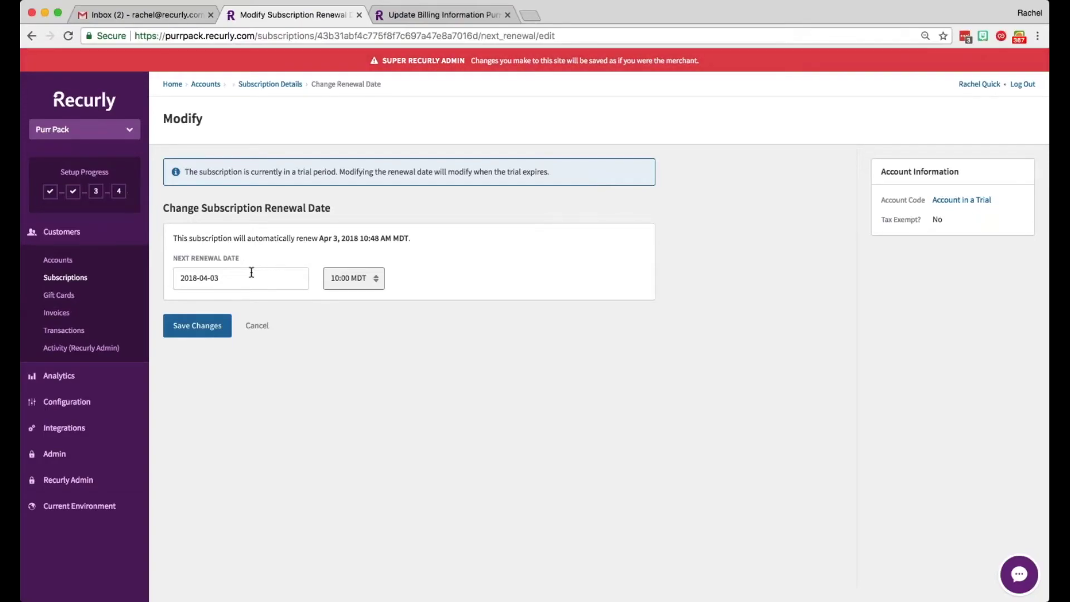
click(251, 273)
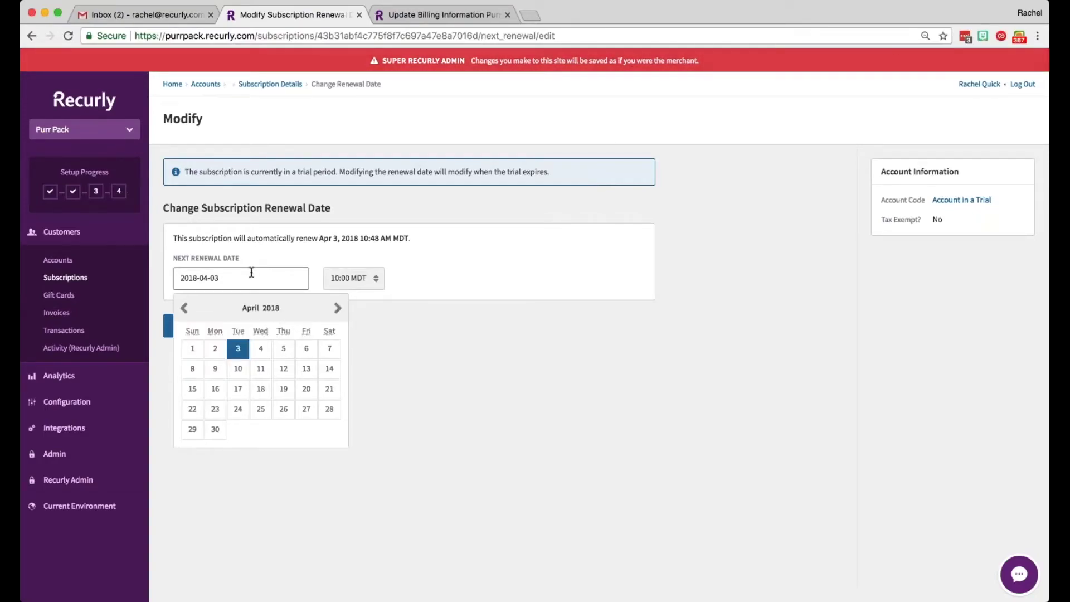
click(238, 389)
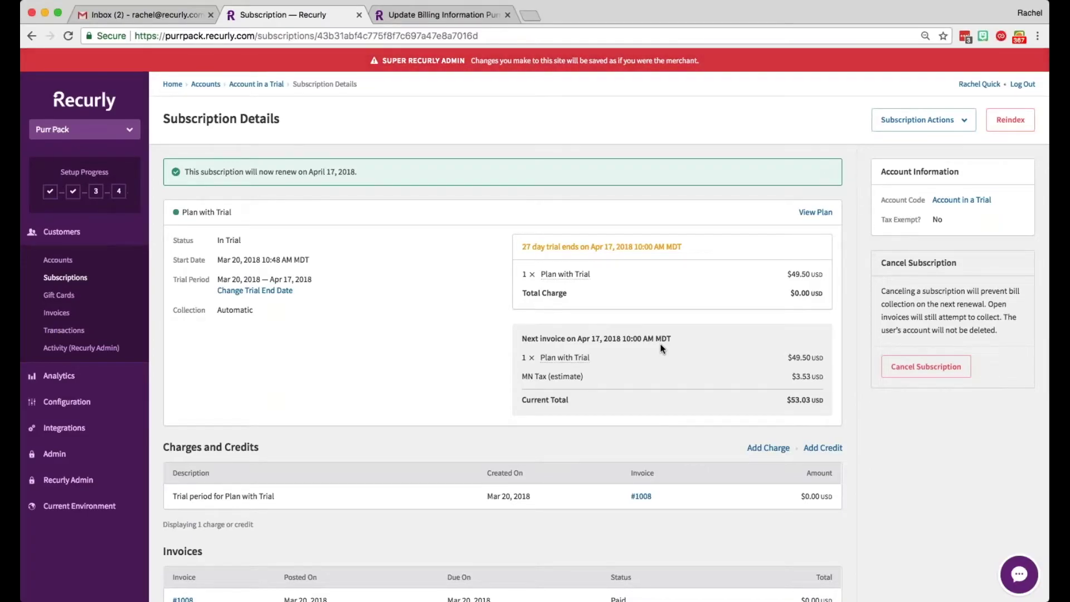
Step: Return to Account in a Trial, open its Edit Subscription form, and list the available plans
click(253, 85)
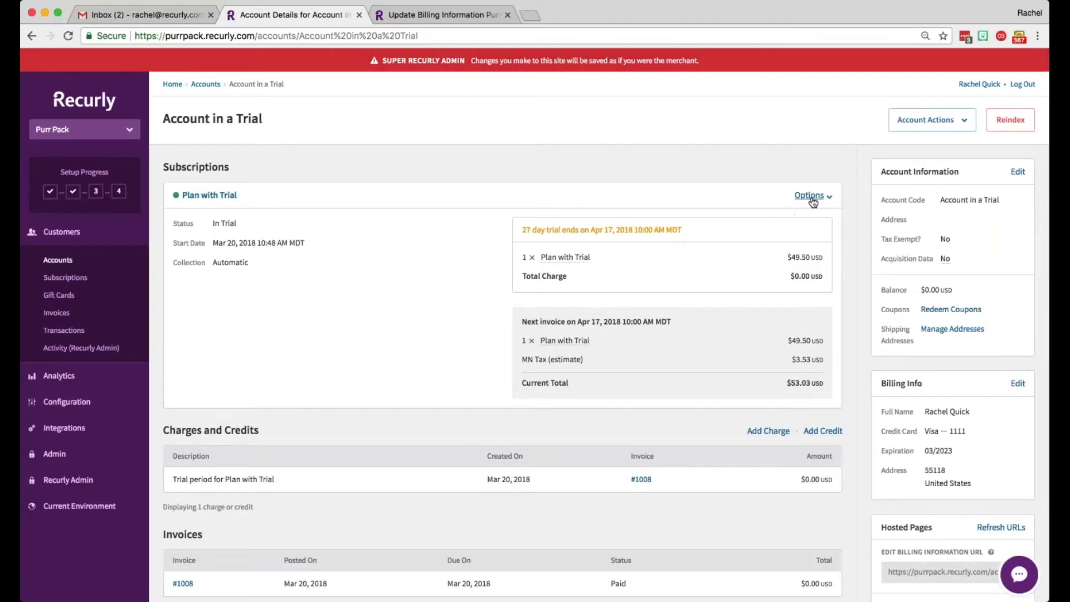
click(809, 195)
click(825, 239)
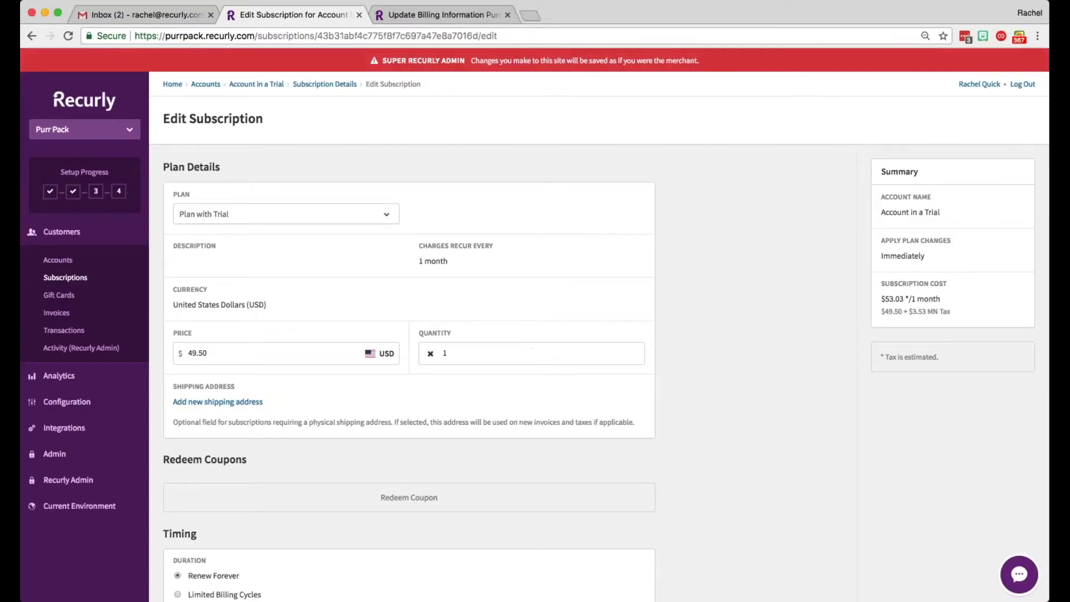
click(335, 214)
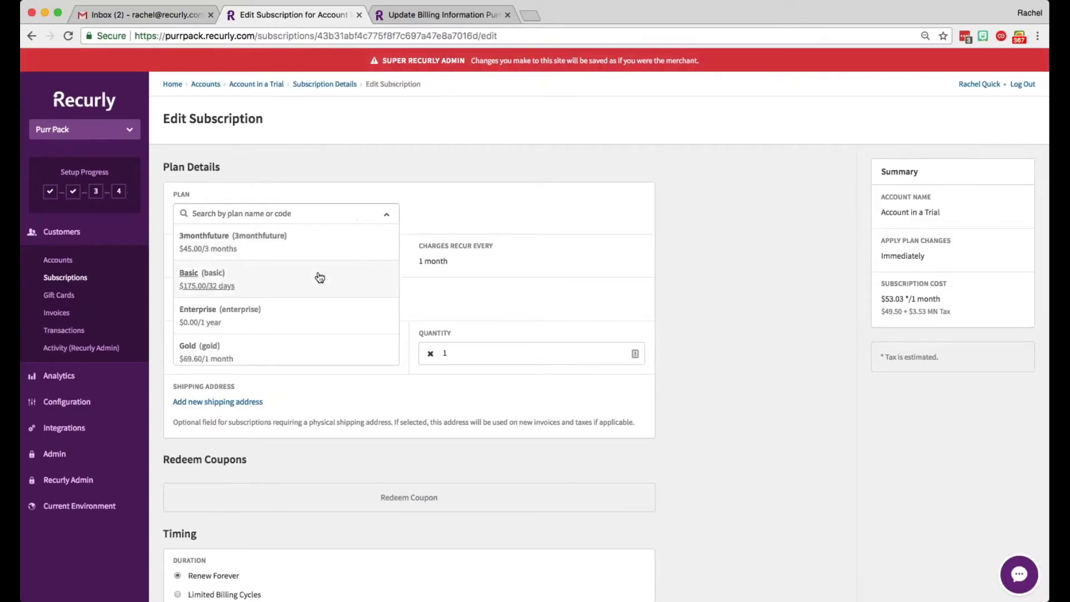
Step: Choose the Basic plan and replace its price with 50.00
click(301, 286)
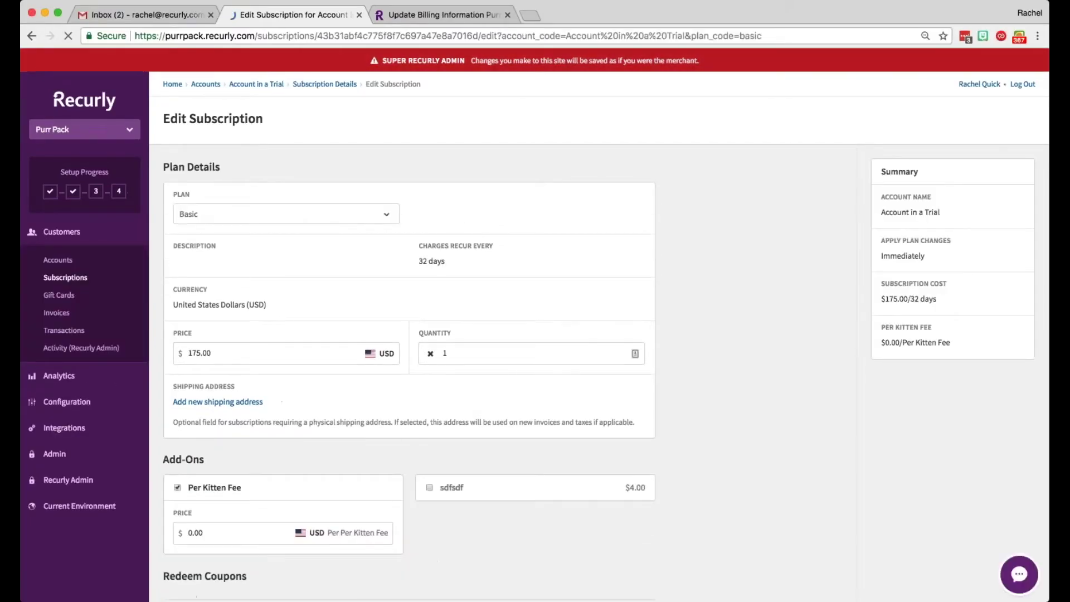
scroll(408, 335, down, 2)
double_click(245, 255)
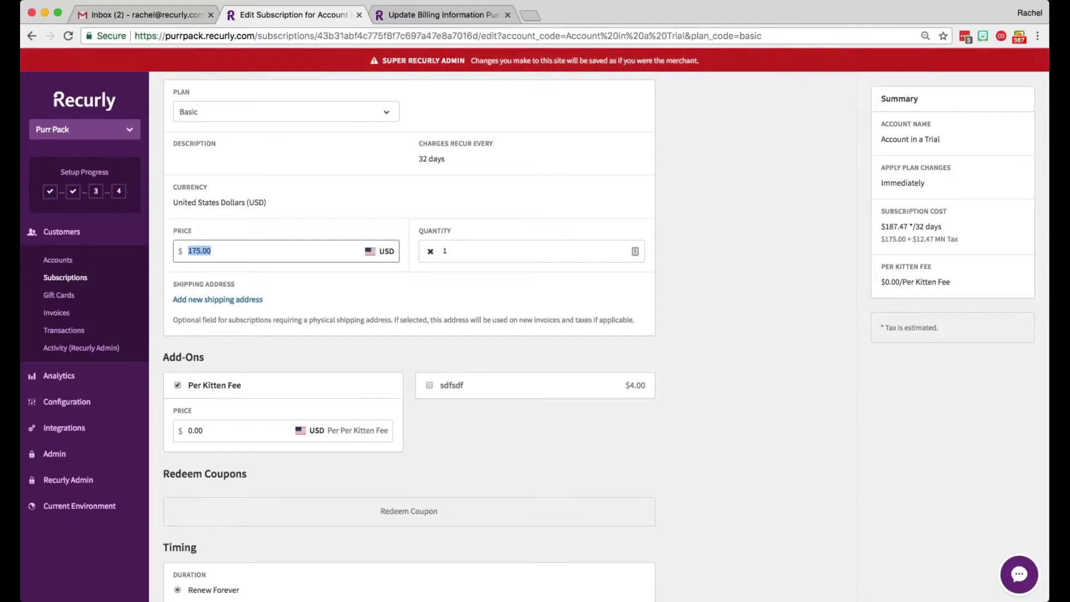
text(50.00)
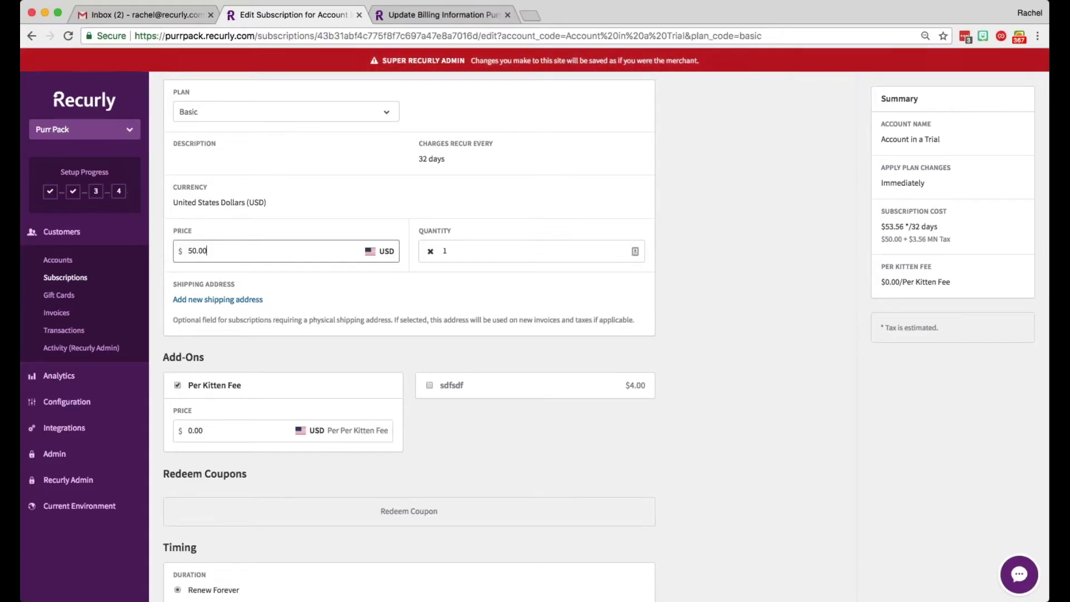
Step: Toggle the Per Kitten Fee add-on off and back on, then price it at 45
scroll(230, 317, down, 3)
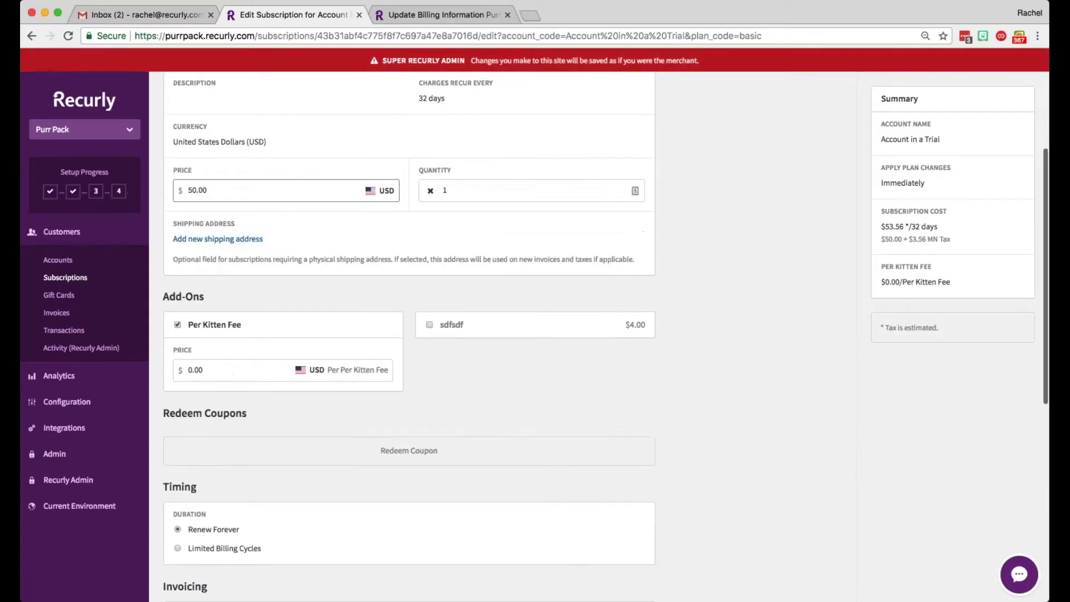
click(230, 318)
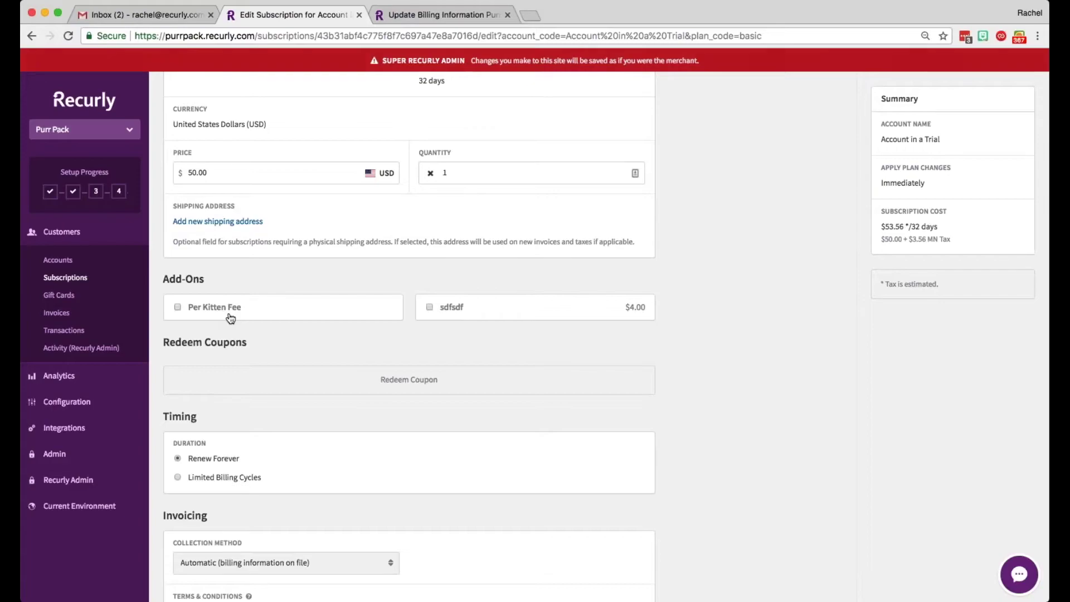
click(231, 317)
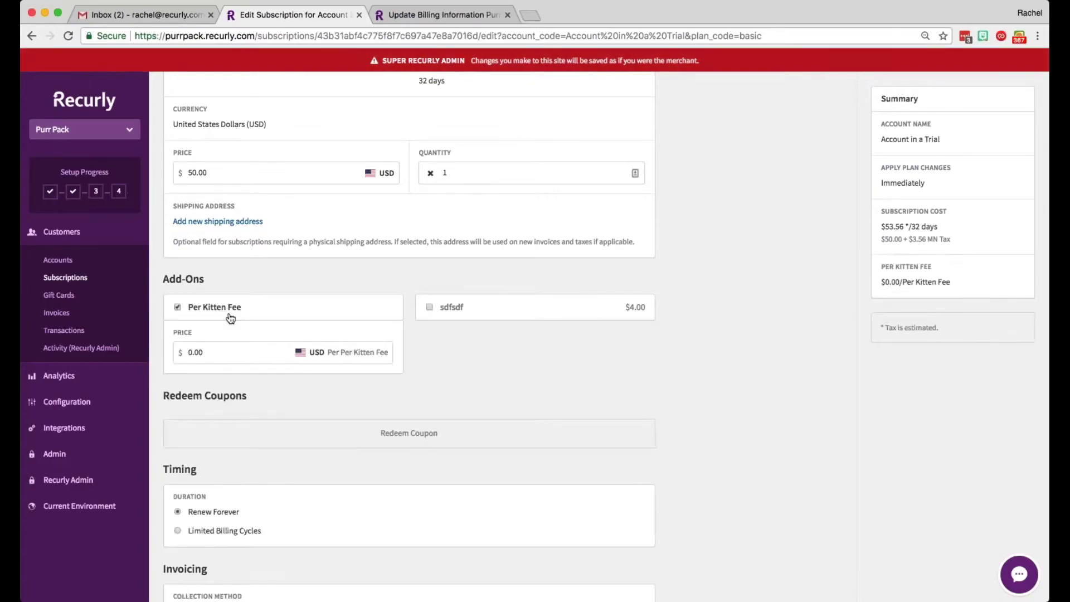
click(228, 357)
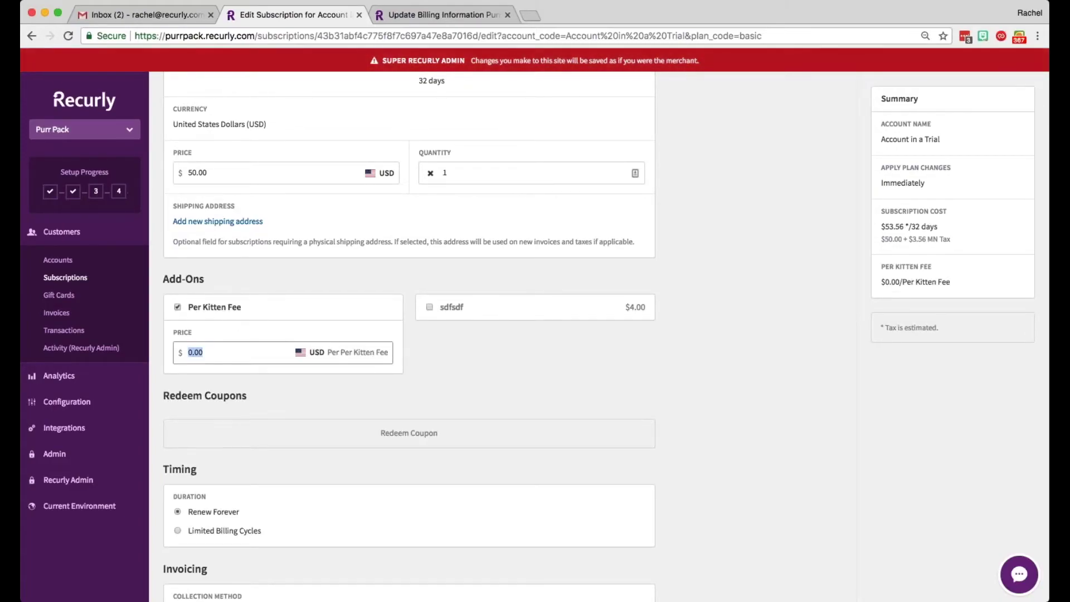
text(45)
scroll(370, 333, down, 3)
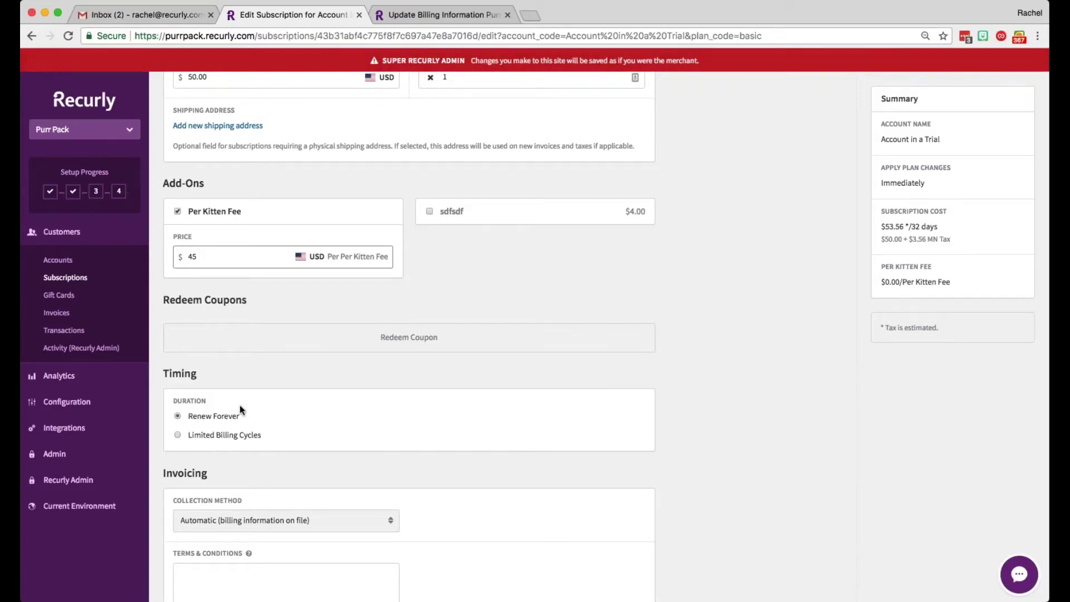
click(205, 438)
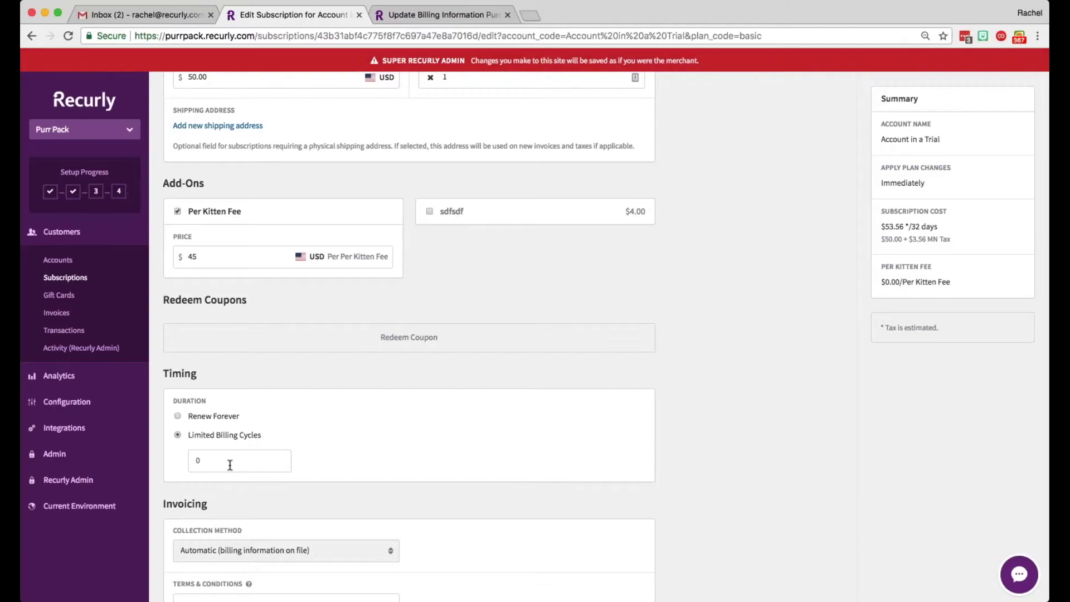
click(229, 417)
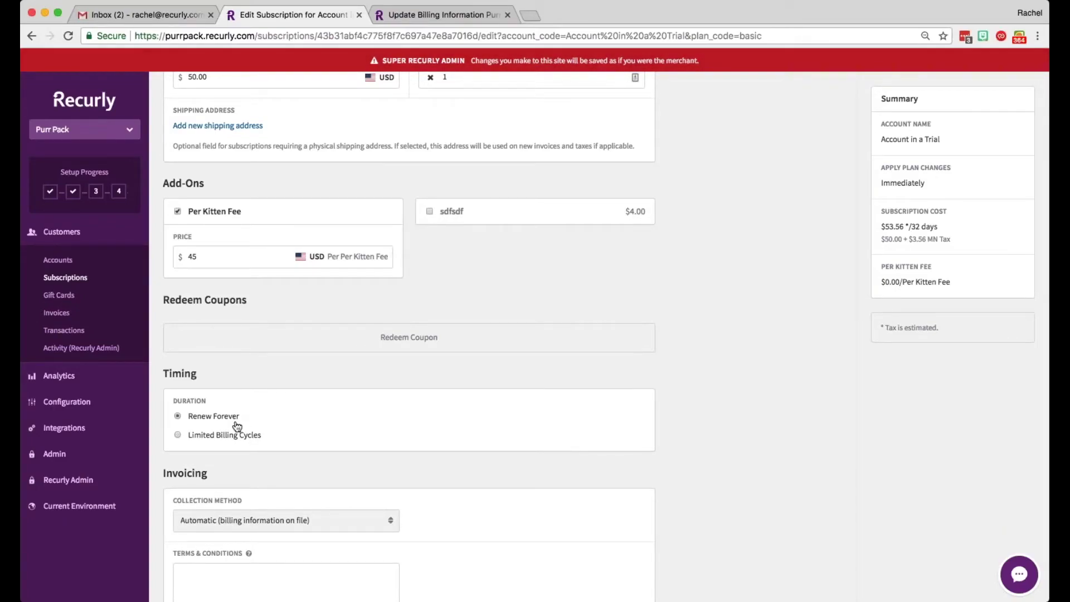
scroll(294, 437, down, 3)
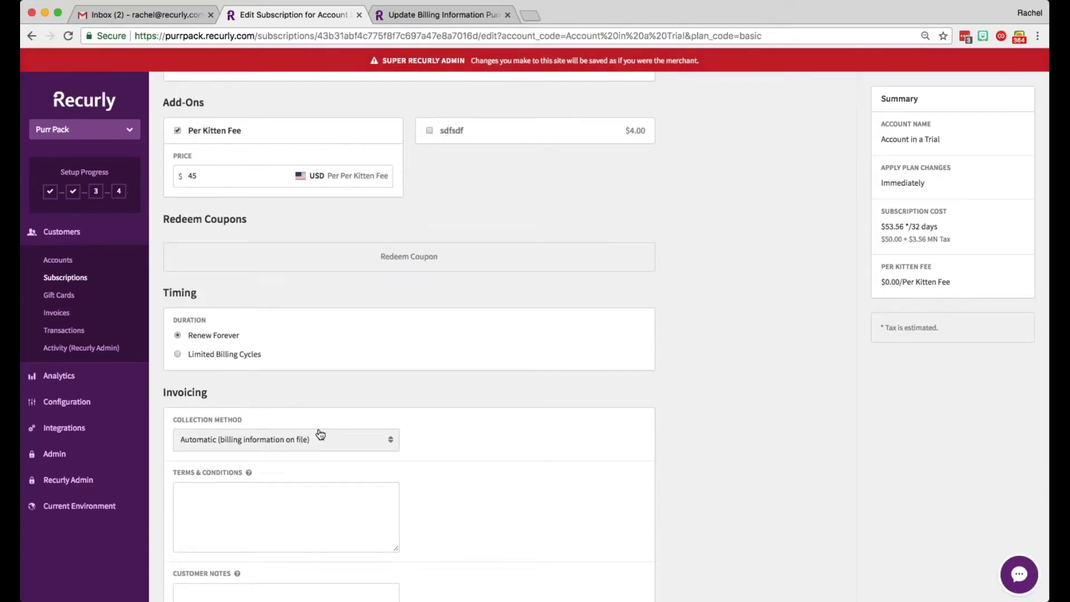
scroll(321, 432, down, 1)
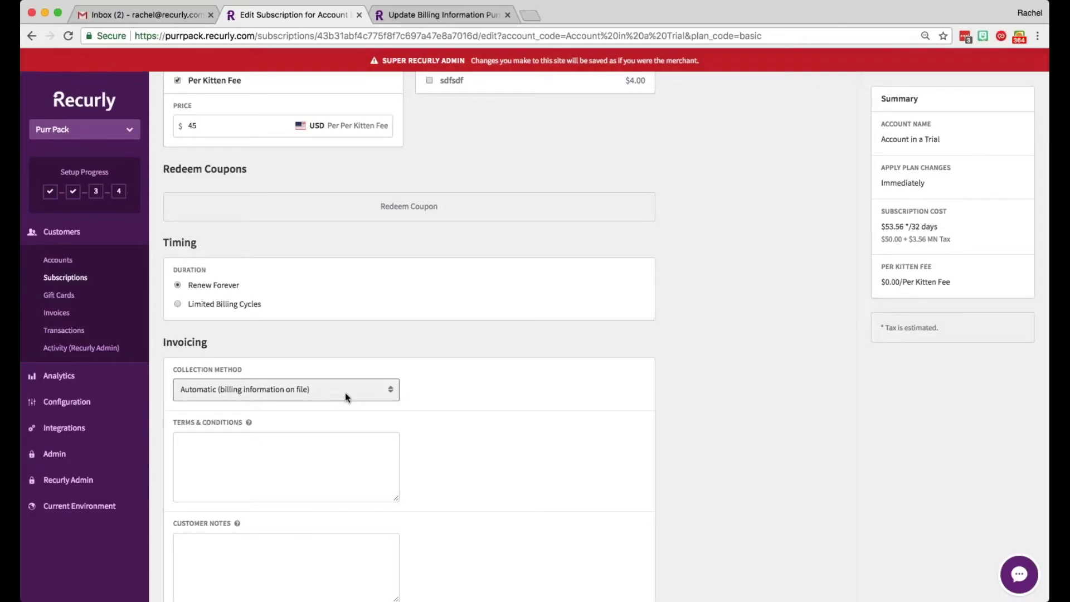
scroll(400, 424, down, 5)
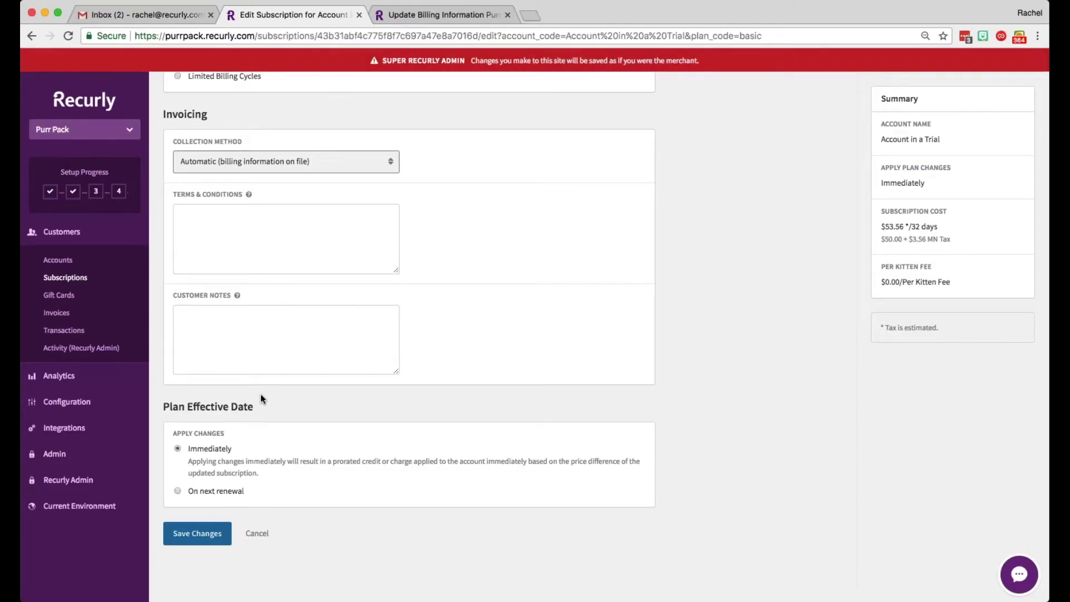
Step: Set the subscription changes to apply Immediately instead of on next renewal
click(217, 496)
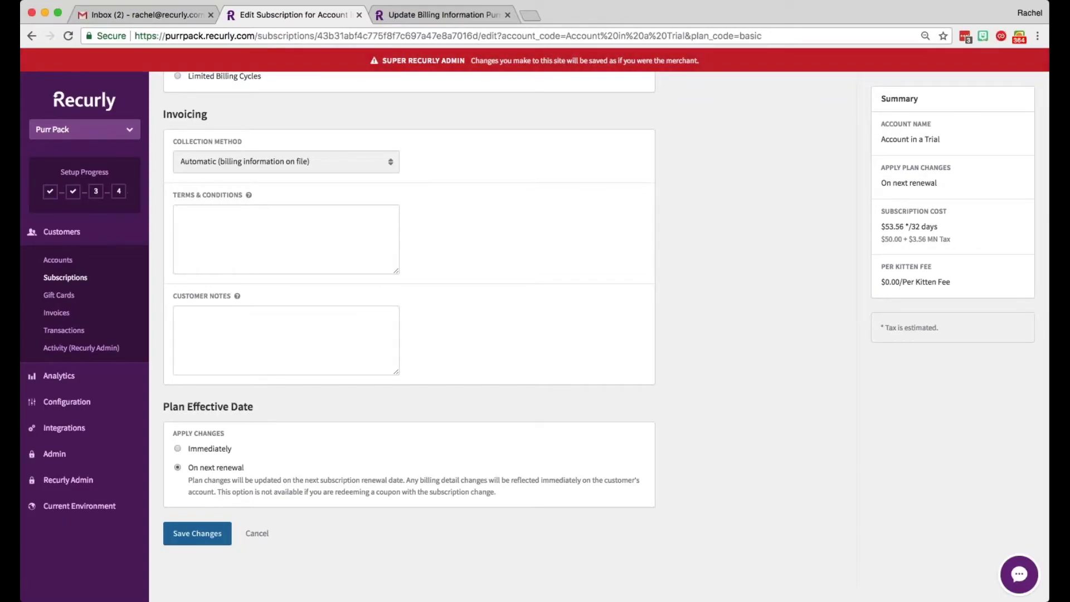
click(221, 451)
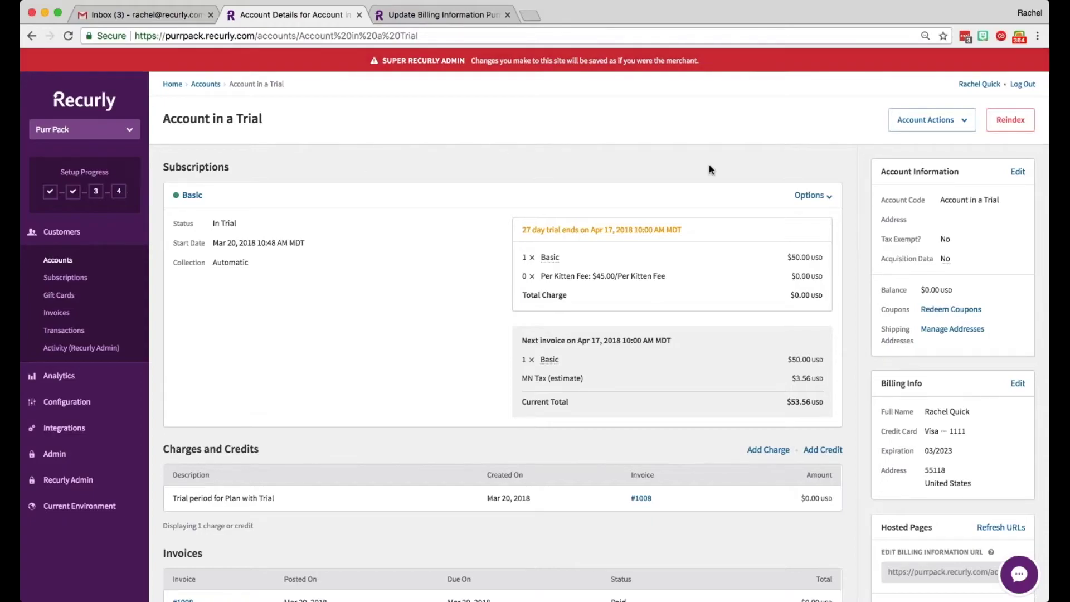
click(809, 198)
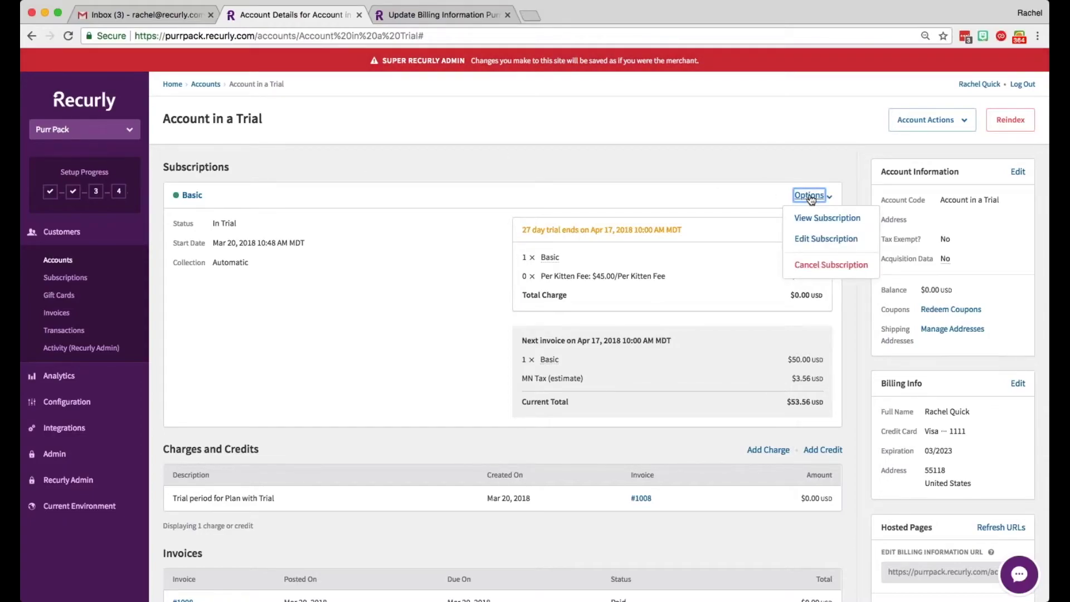
click(810, 267)
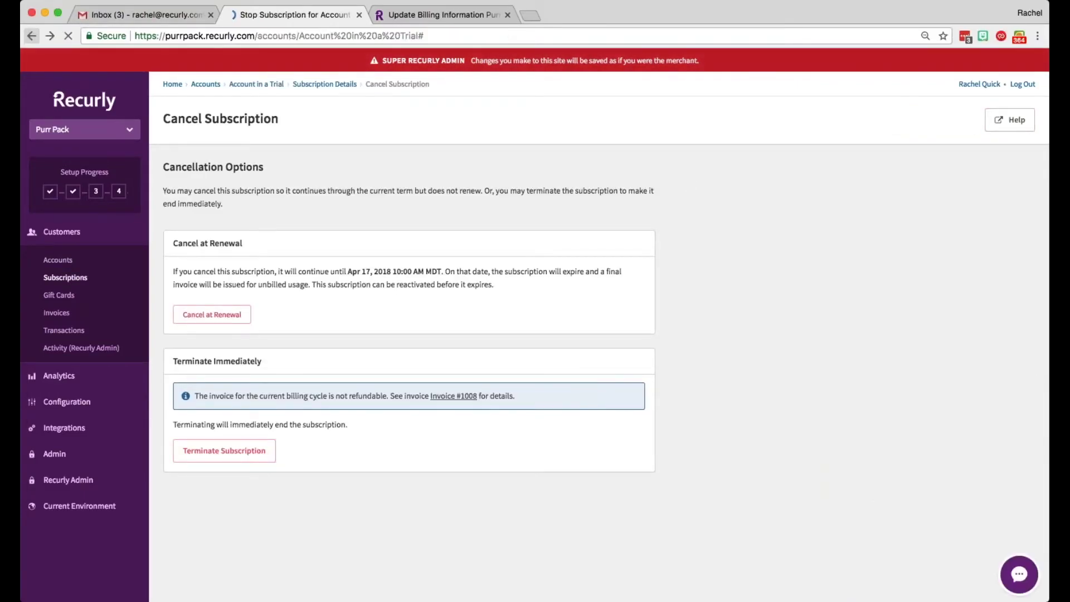
scroll(364, 200, down, 2)
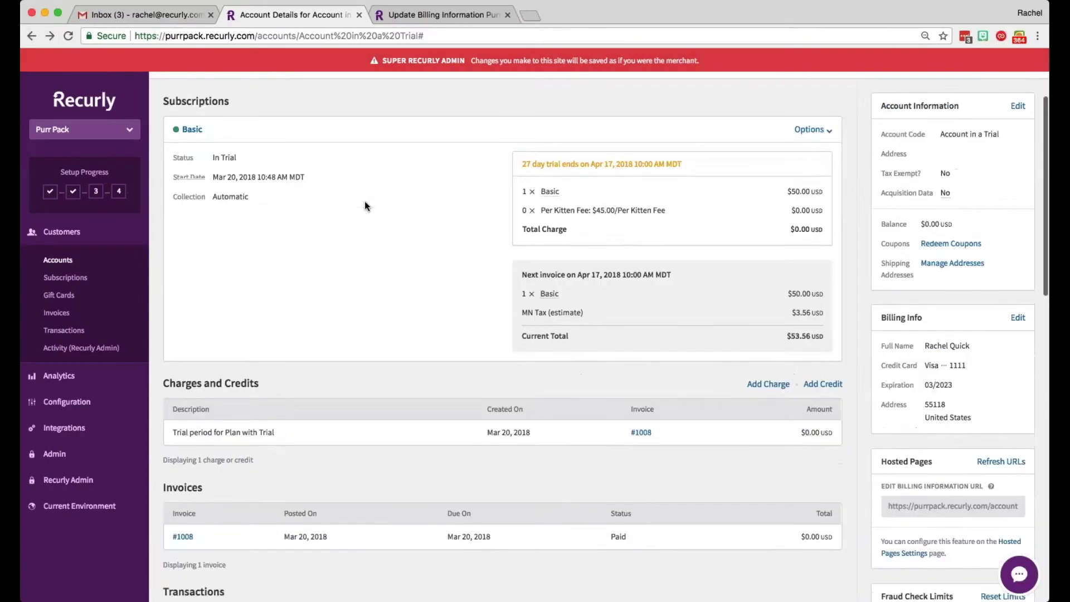
scroll(364, 206, down, 3)
scroll(363, 205, up, 4)
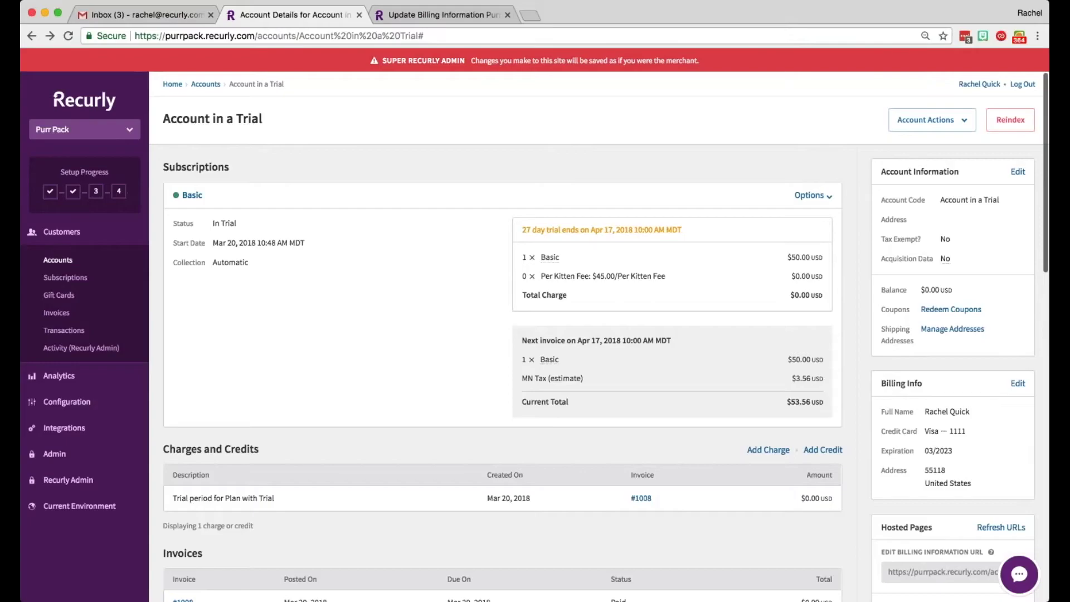
Step: Go back to the Accounts list and scroll to find the One Day Renewal account
click(206, 84)
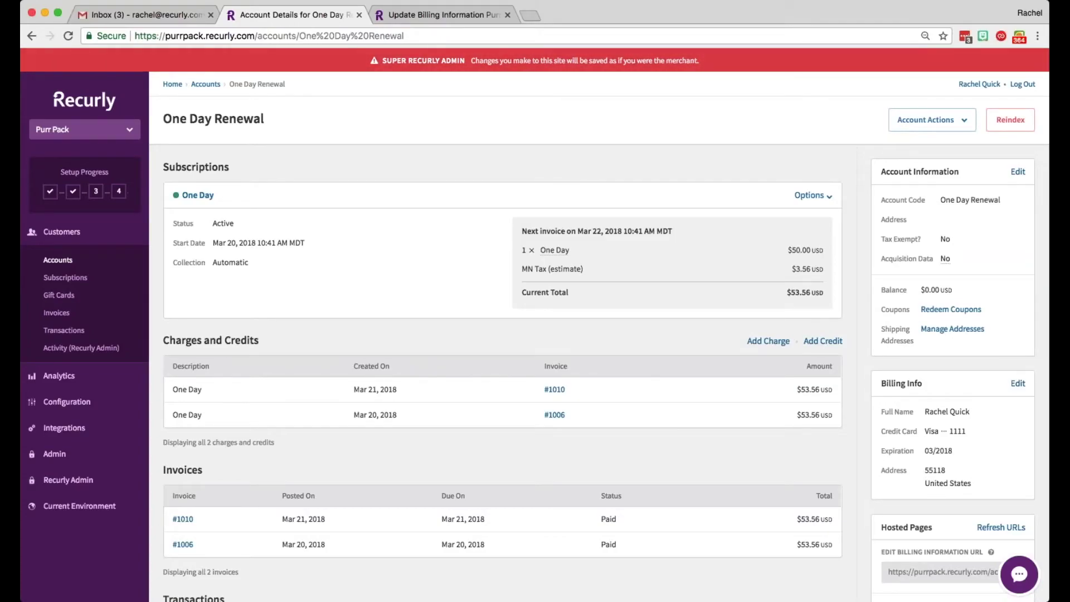
scroll(613, 148, down, 1)
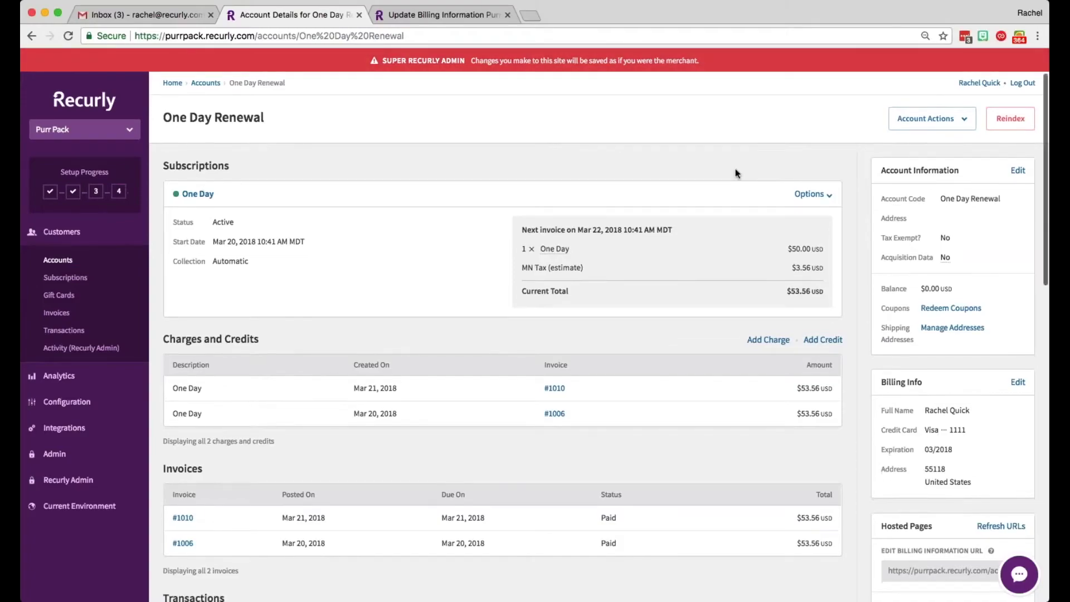
Step: Edit the One Day subscription and change its price to 20
click(827, 199)
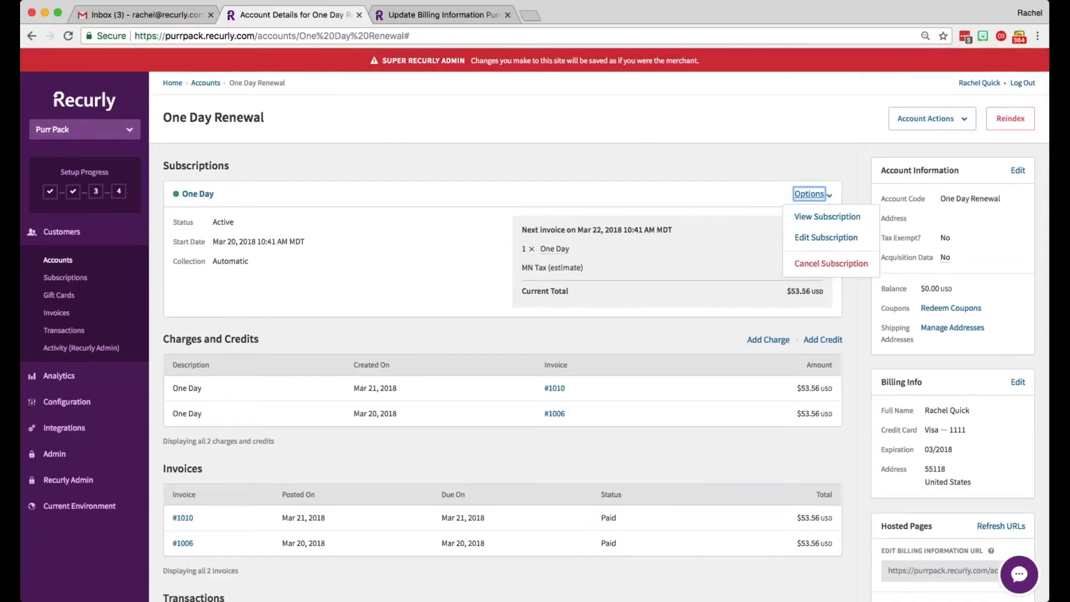
click(812, 236)
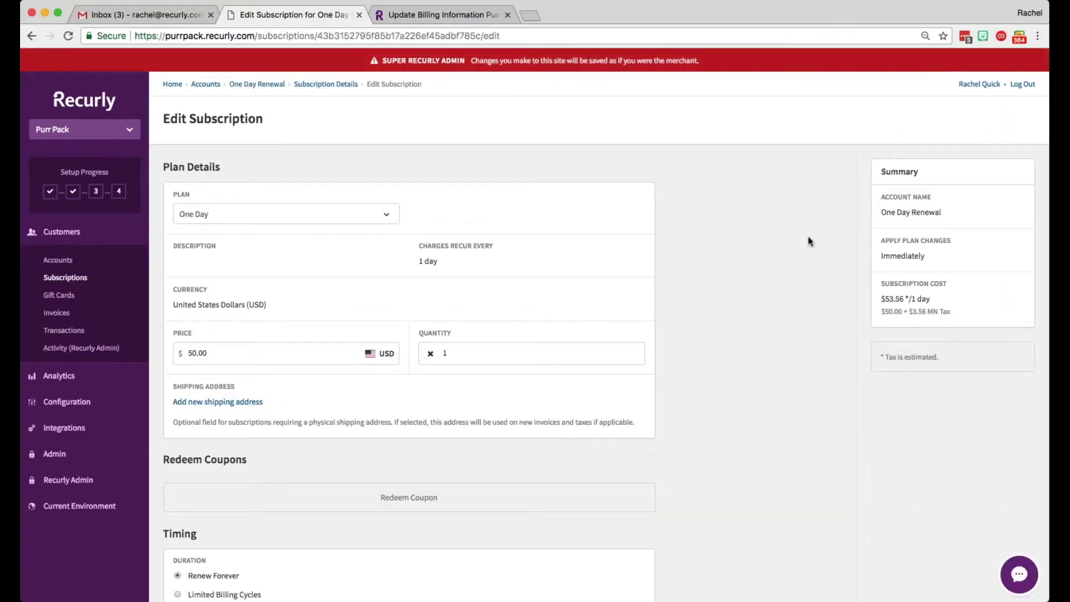
click(227, 353)
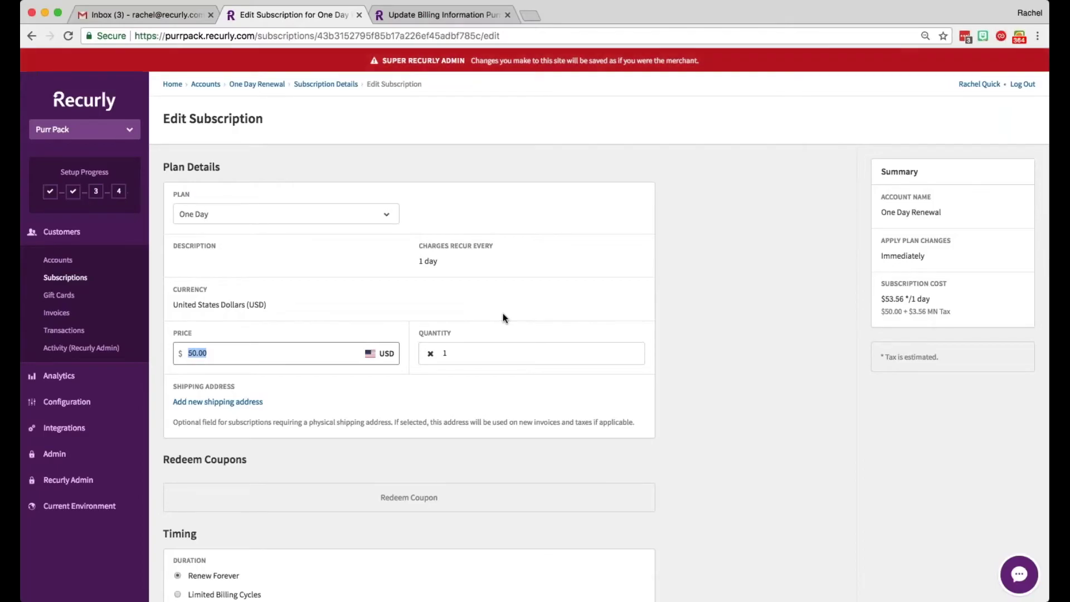
text(20)
click(484, 314)
Step: Apply the price change Immediately and save the subscription
scroll(476, 314, down, 5)
scroll(476, 314, down, 4)
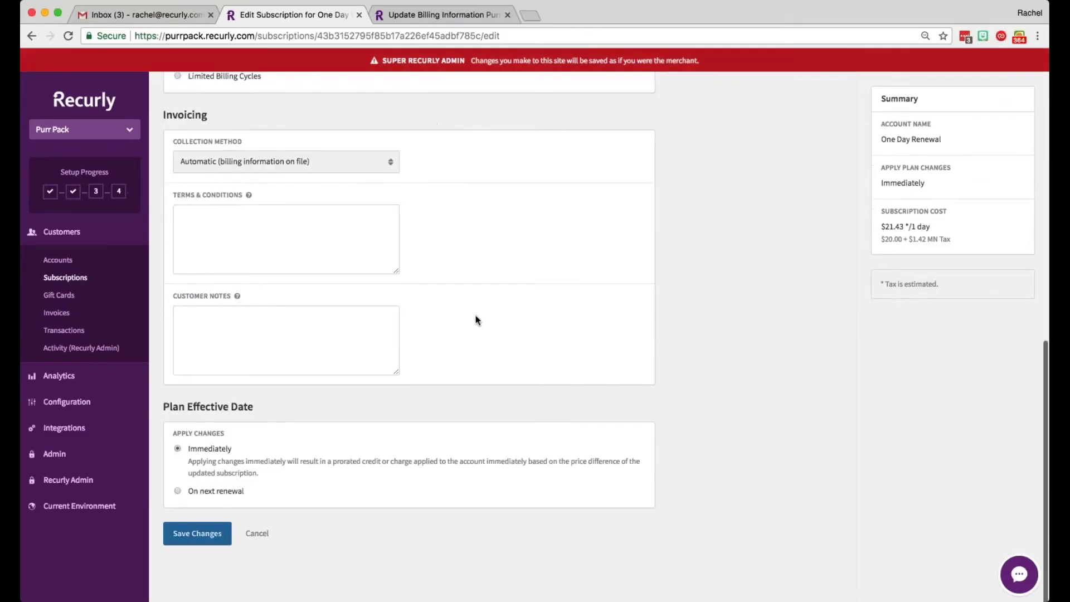
click(216, 494)
click(205, 446)
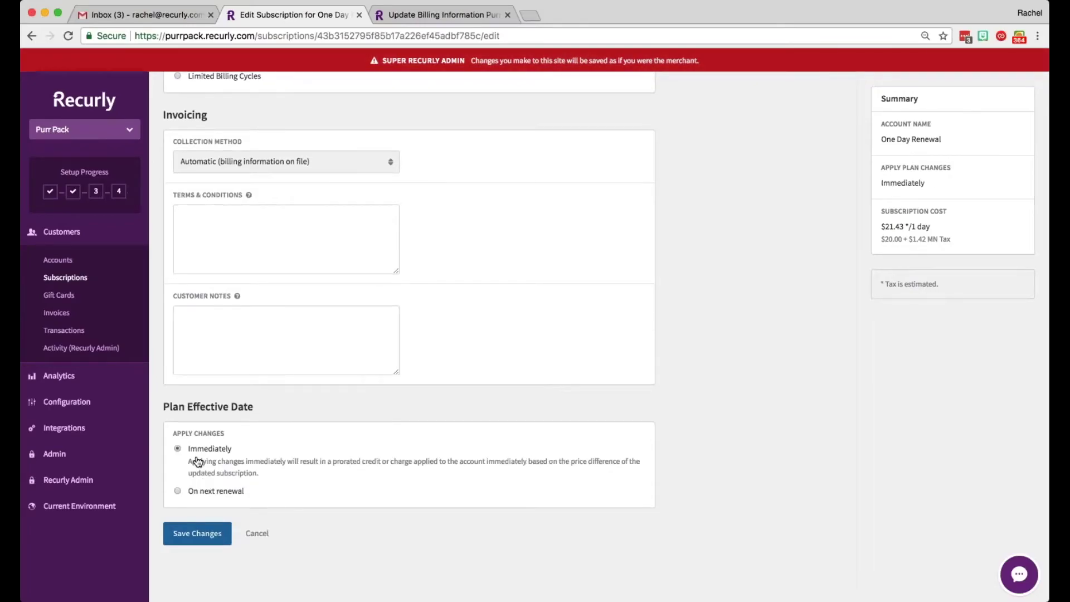
click(187, 535)
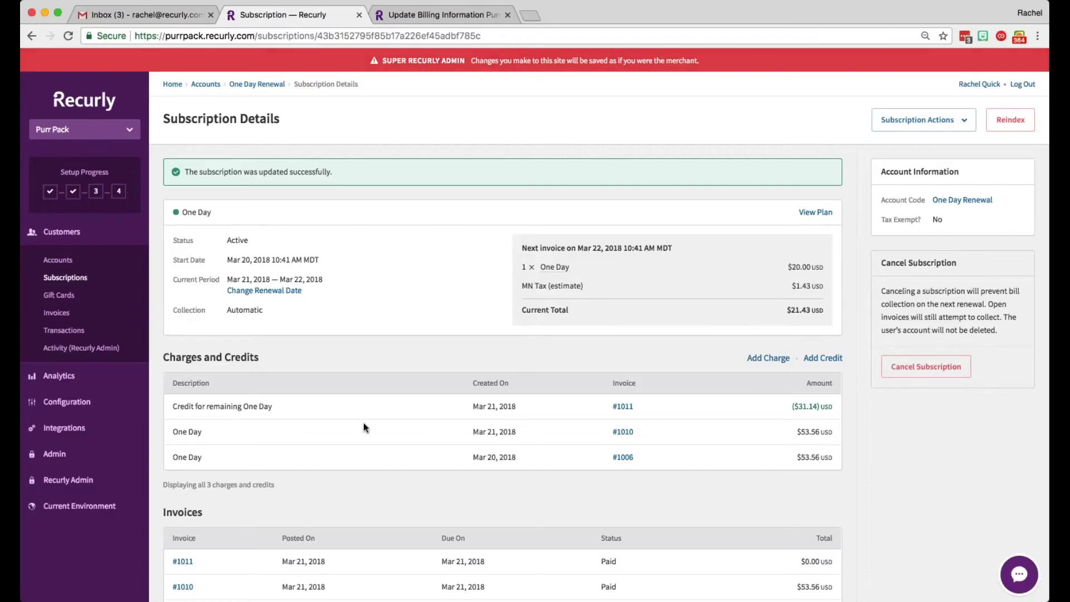
Step: Review credit invoice #1011, then go back to the One Day Renewal account
scroll(598, 325, down, 2)
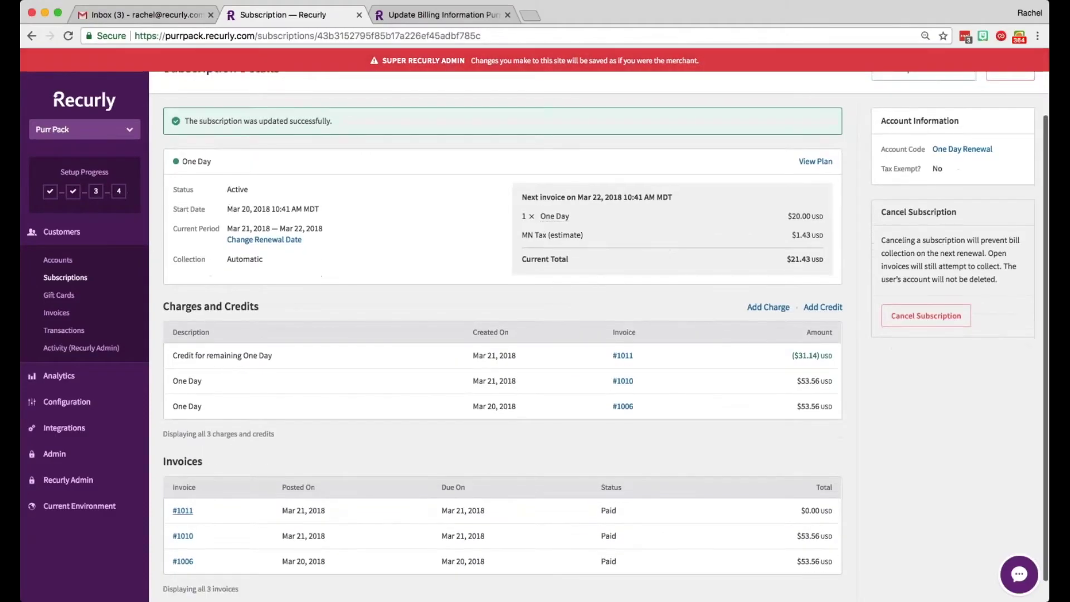
click(183, 511)
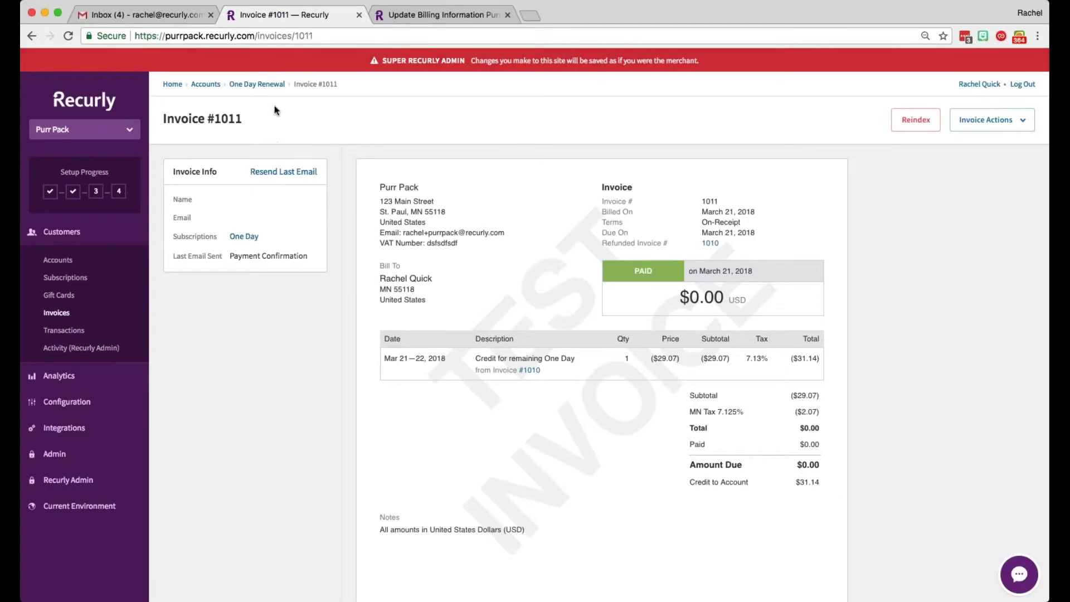
click(257, 84)
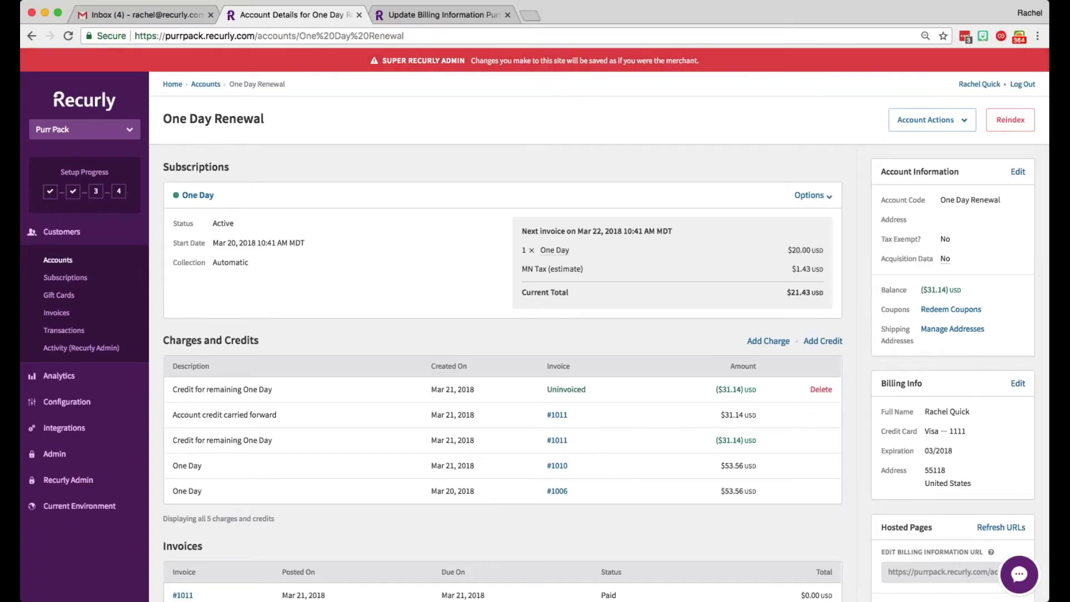
Step: Delete the uninvoiced ($31.14) credit from Charges and Credits and confirm the deletion
click(821, 389)
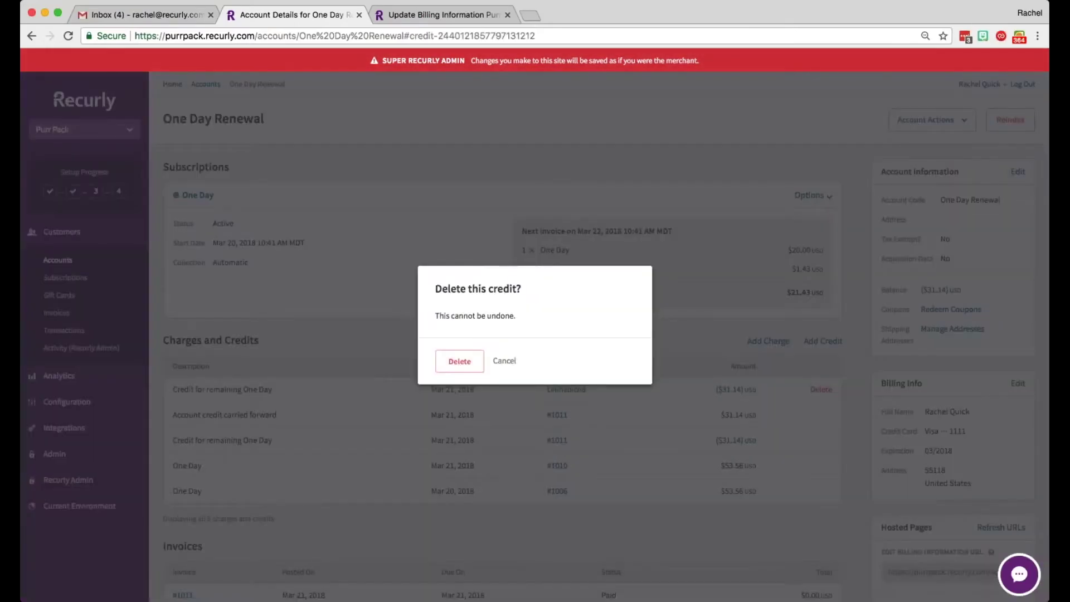
click(457, 365)
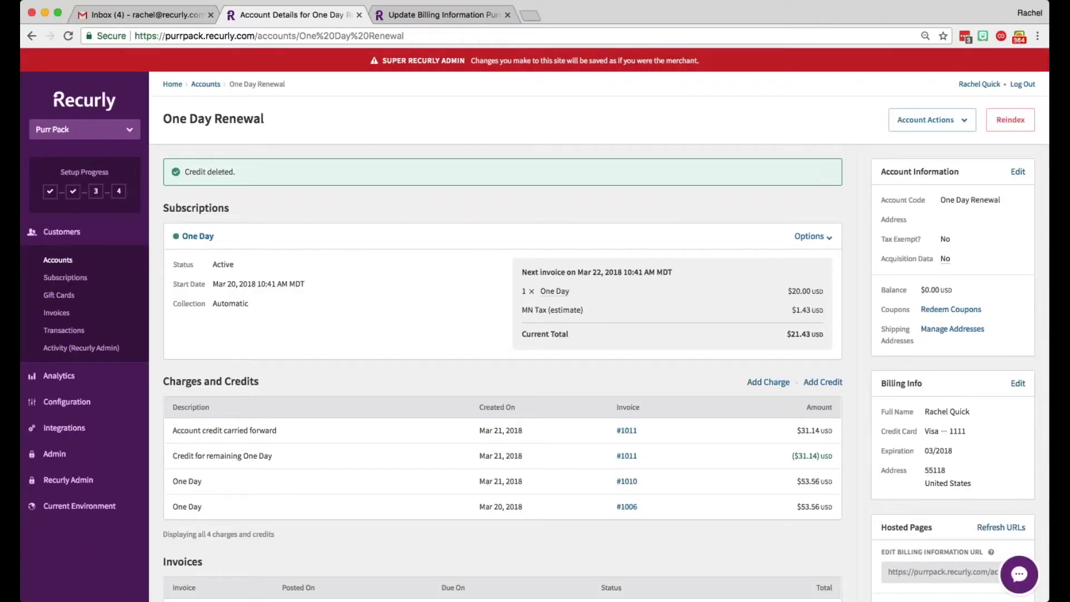
scroll(503, 316, down, 2)
scroll(504, 315, down, 2)
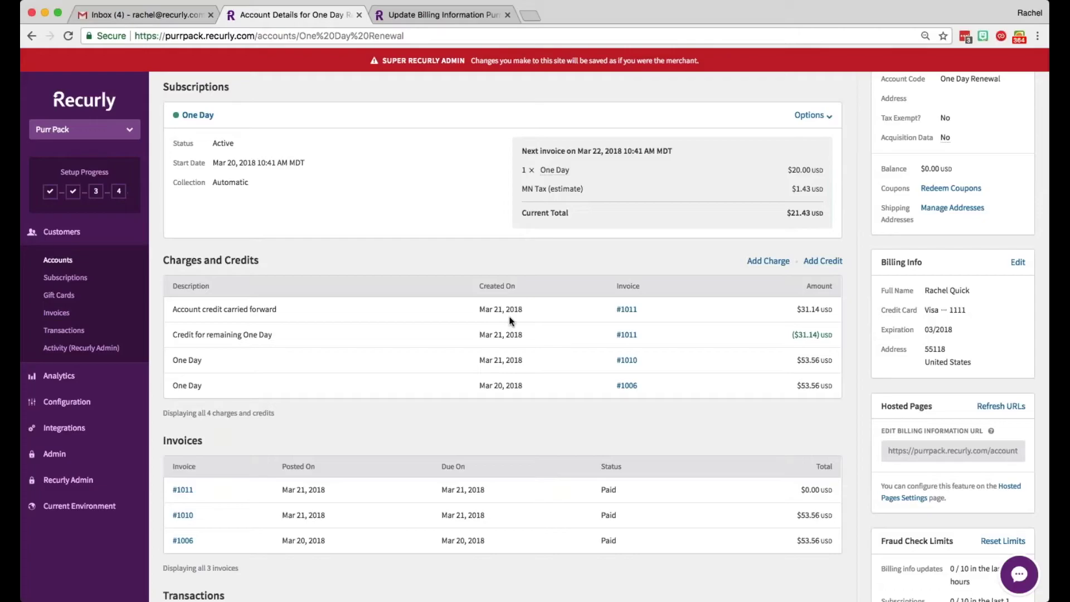
scroll(516, 316, up, 4)
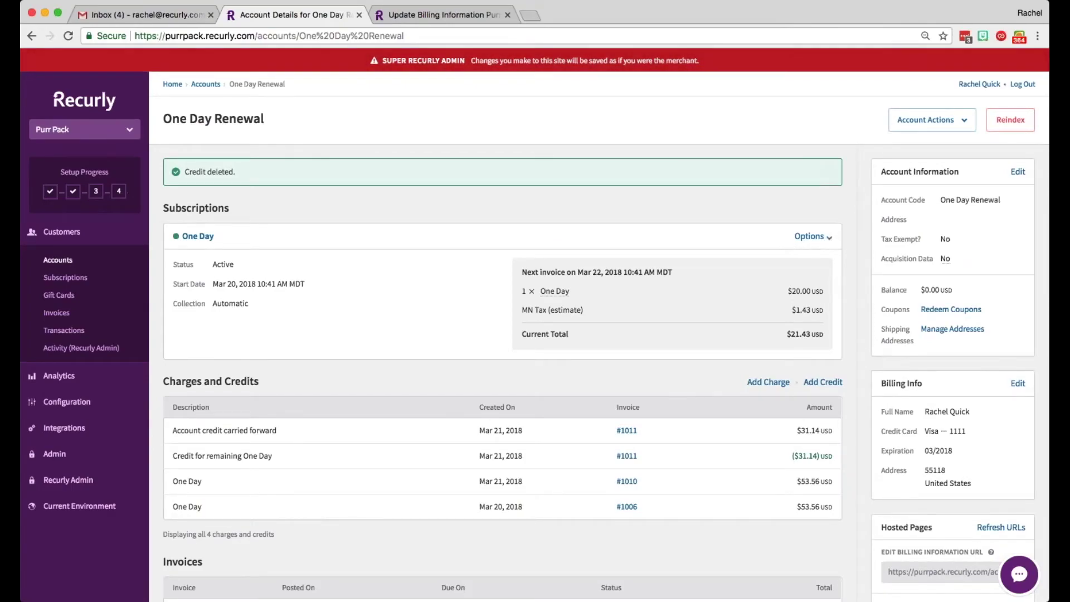
click(811, 236)
Step: Cancel the One Day subscription via immediate termination and confirm it
click(830, 303)
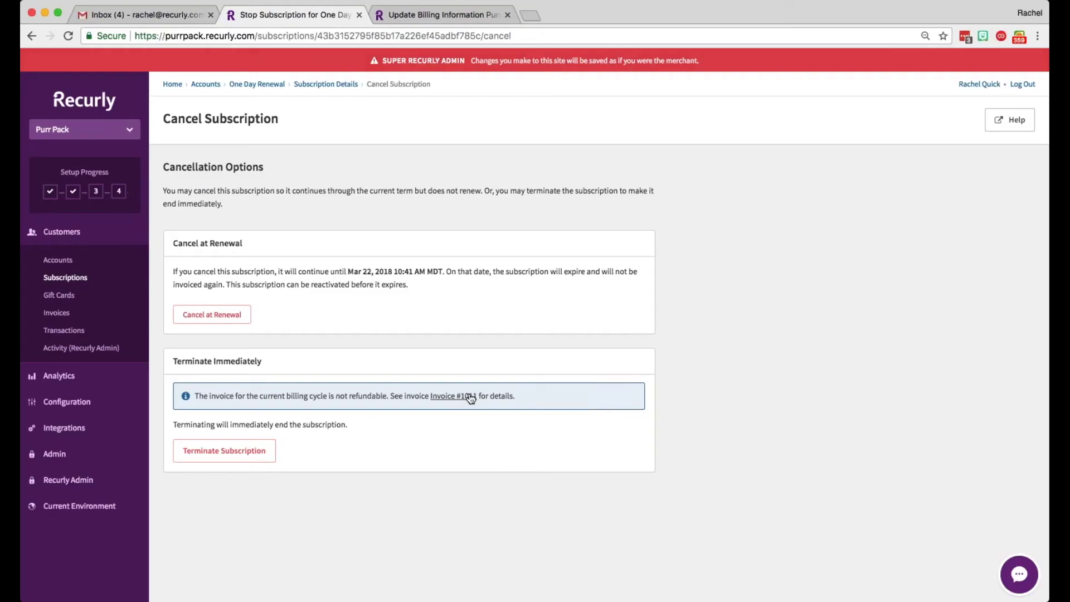
click(240, 459)
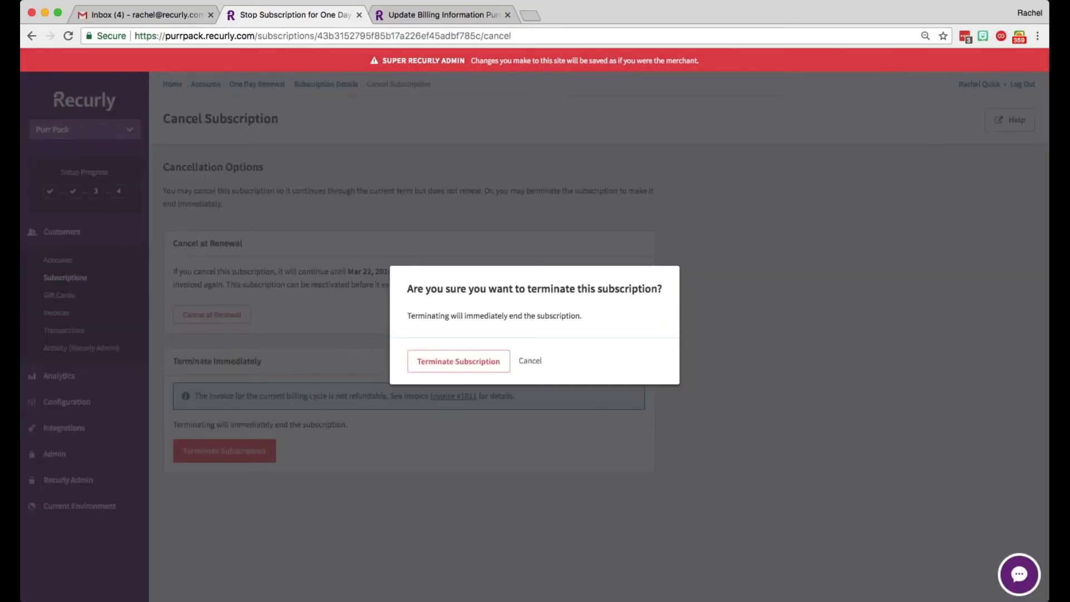
click(469, 367)
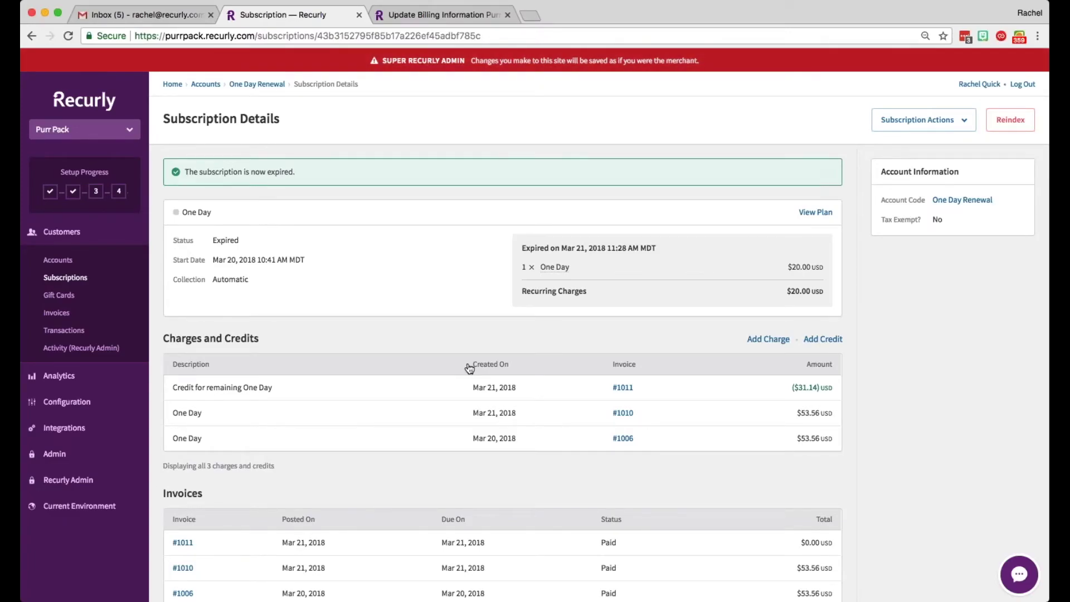
scroll(481, 271, down, 3)
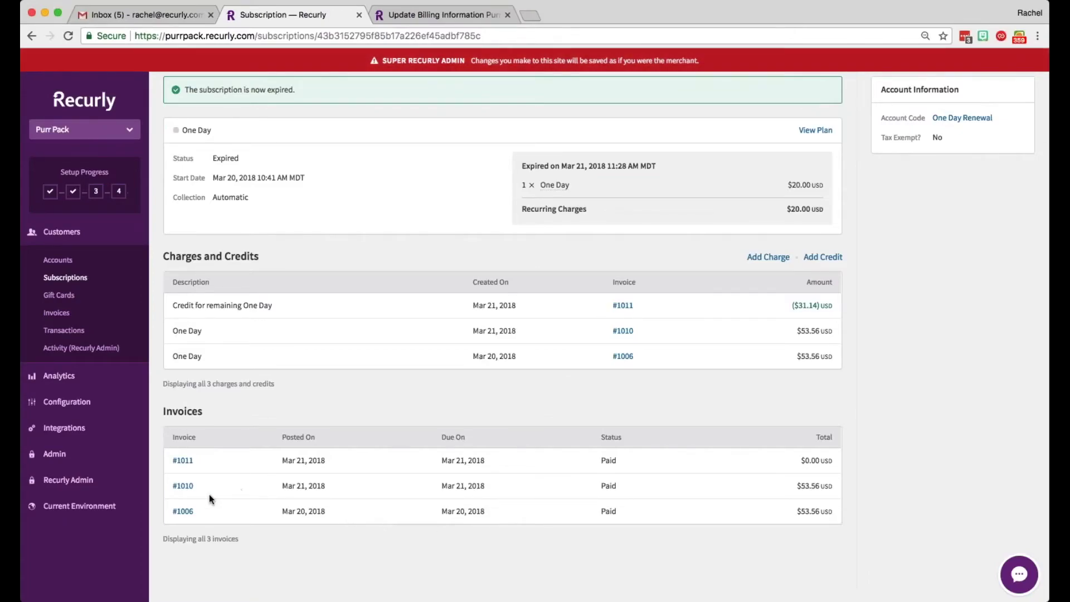
Step: Start a Specific Amount refund of 5.00 on invoice #1006 and preview it
click(184, 511)
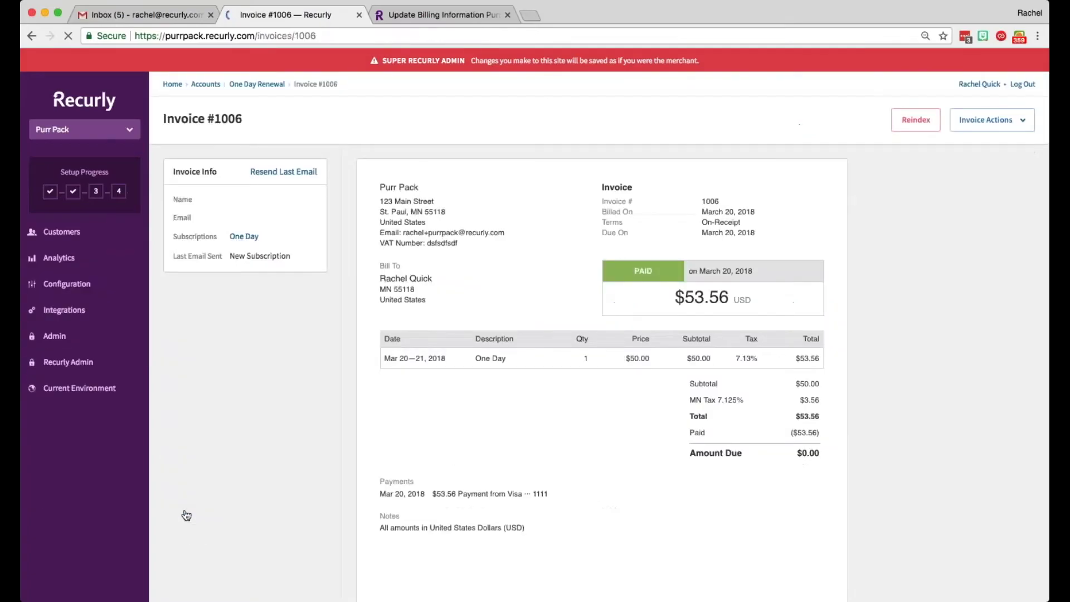
click(969, 122)
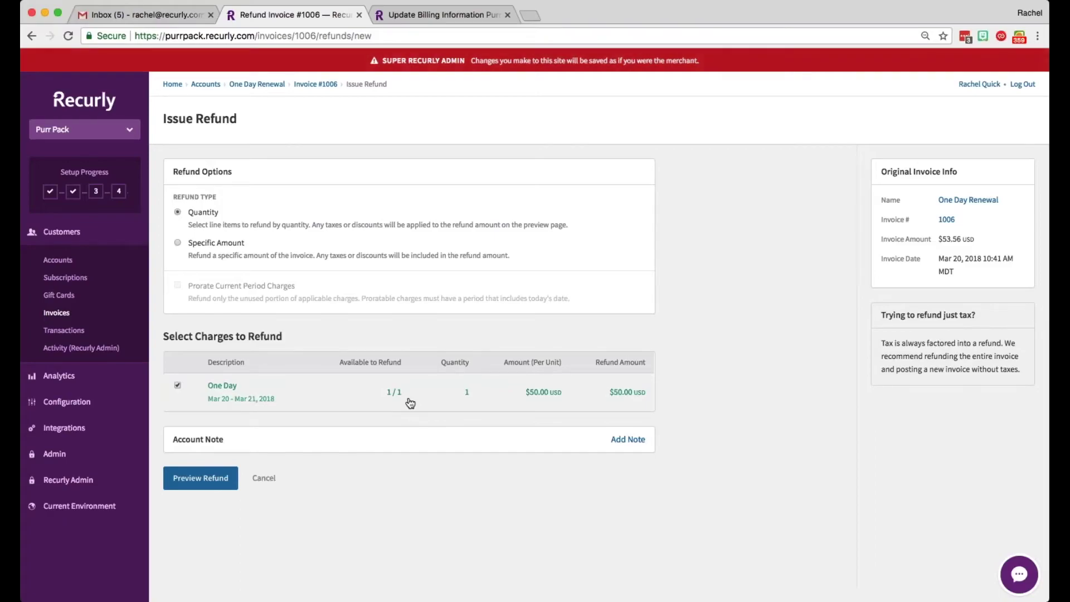
click(178, 242)
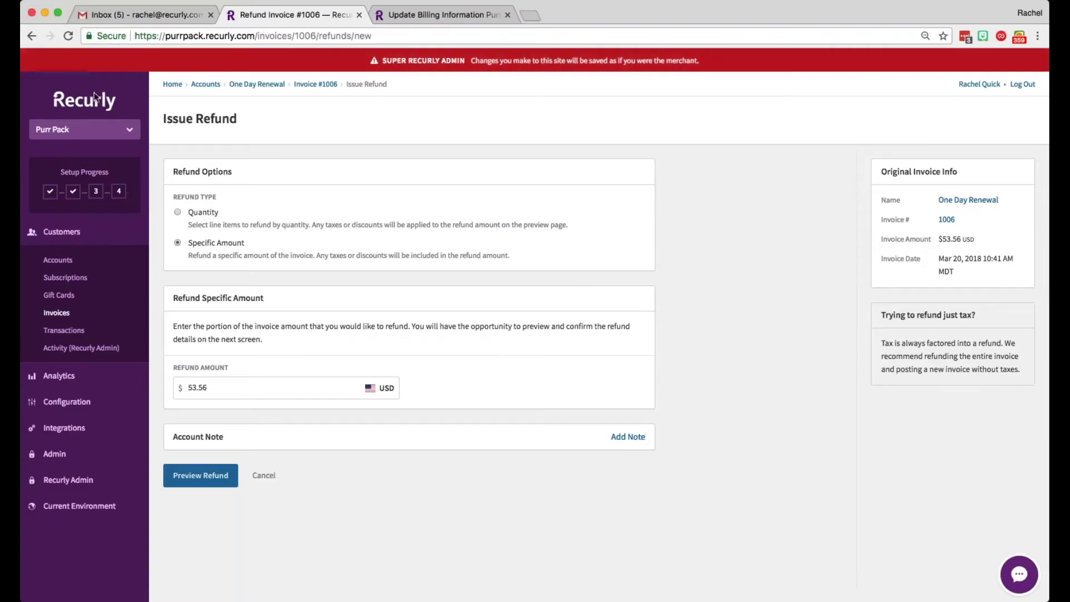
click(206, 215)
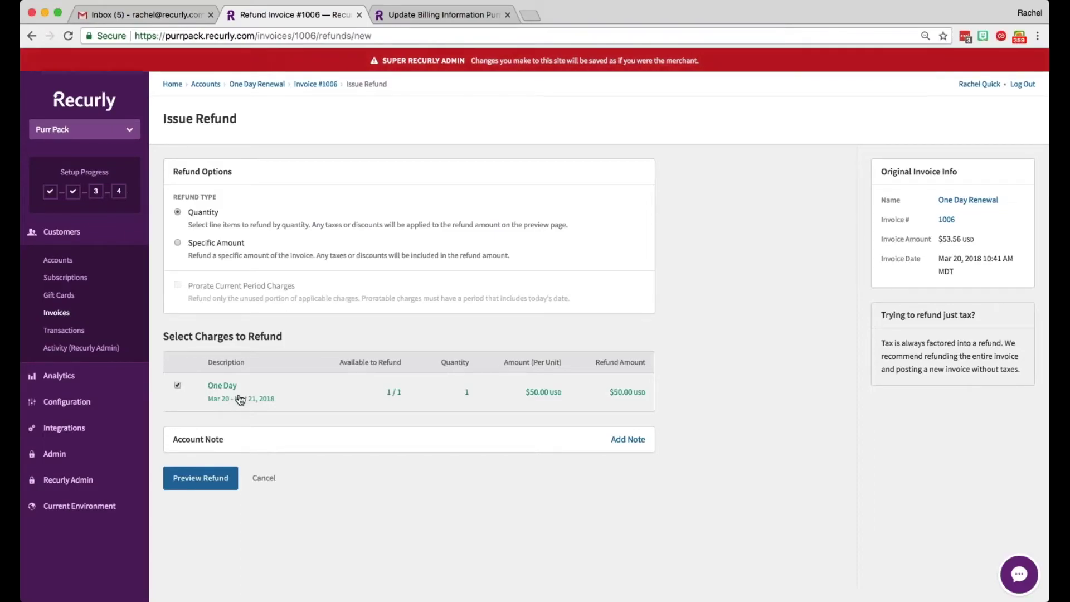
click(178, 243)
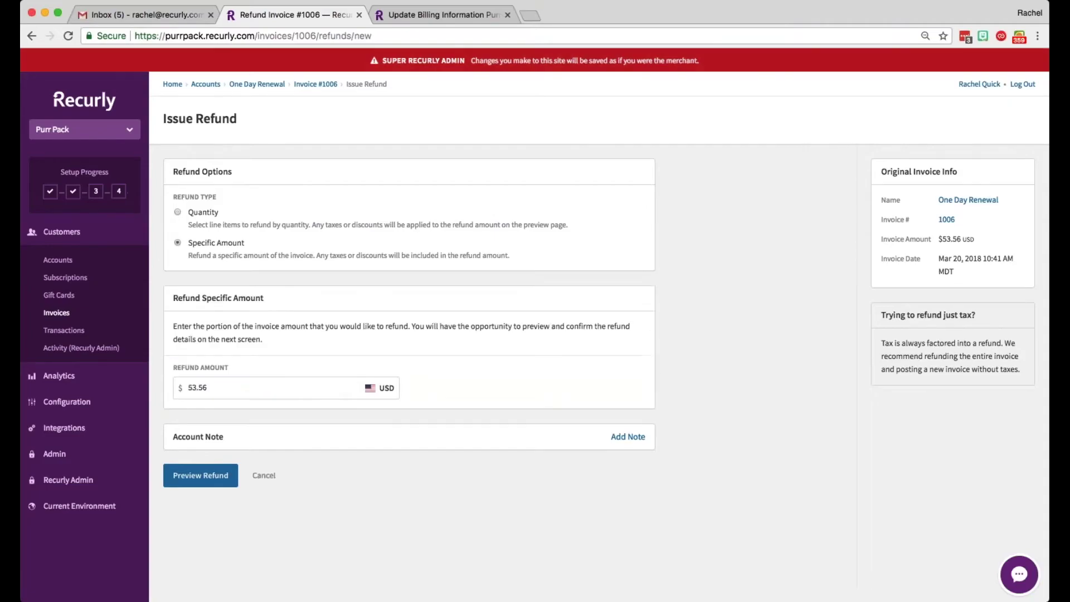
key(Tab)
text(5.00)
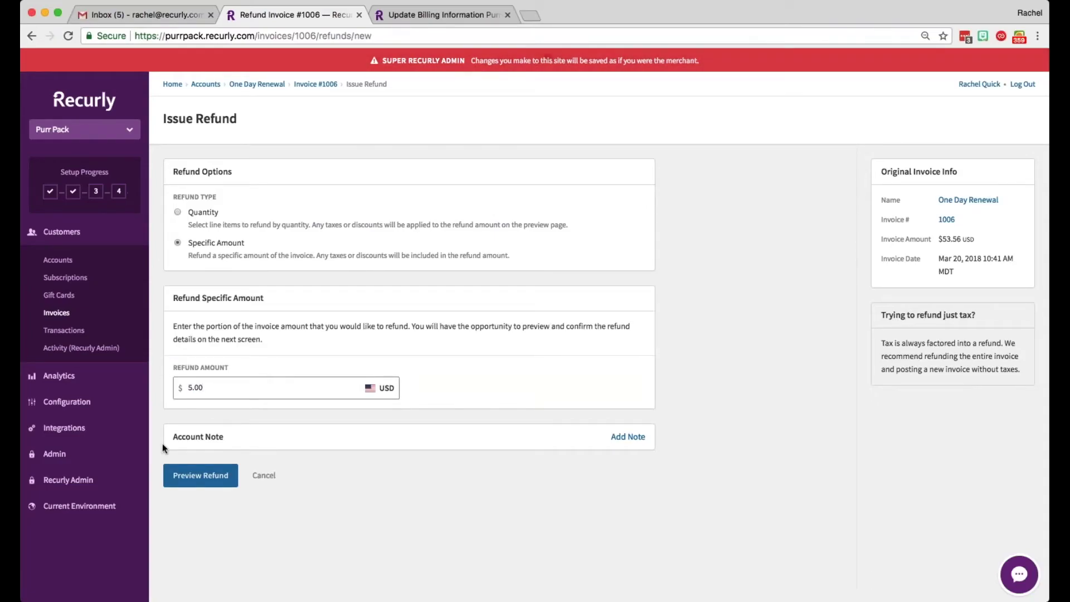
click(184, 474)
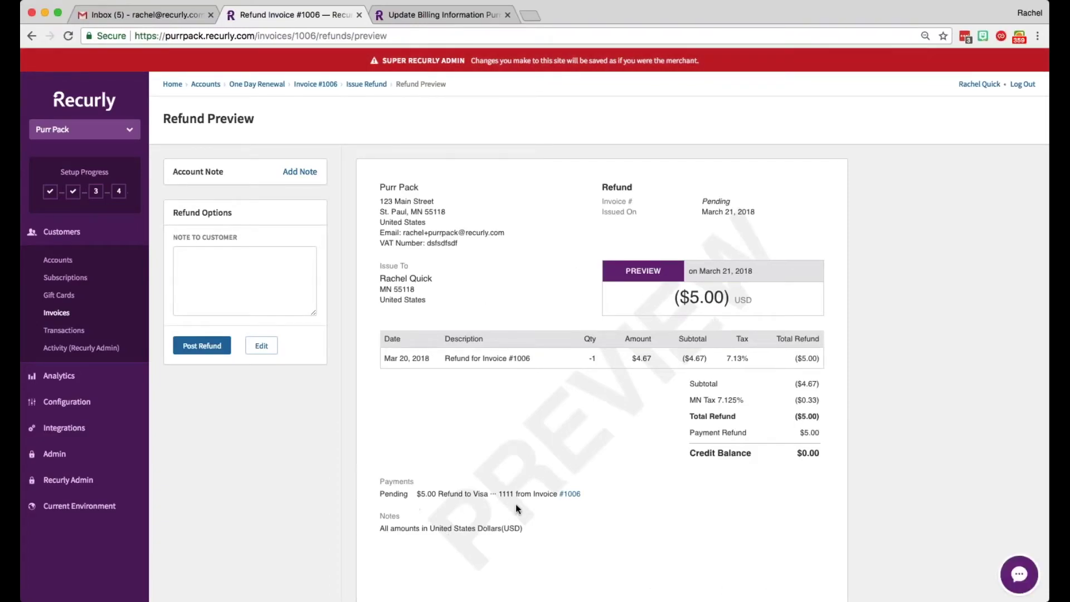
click(204, 350)
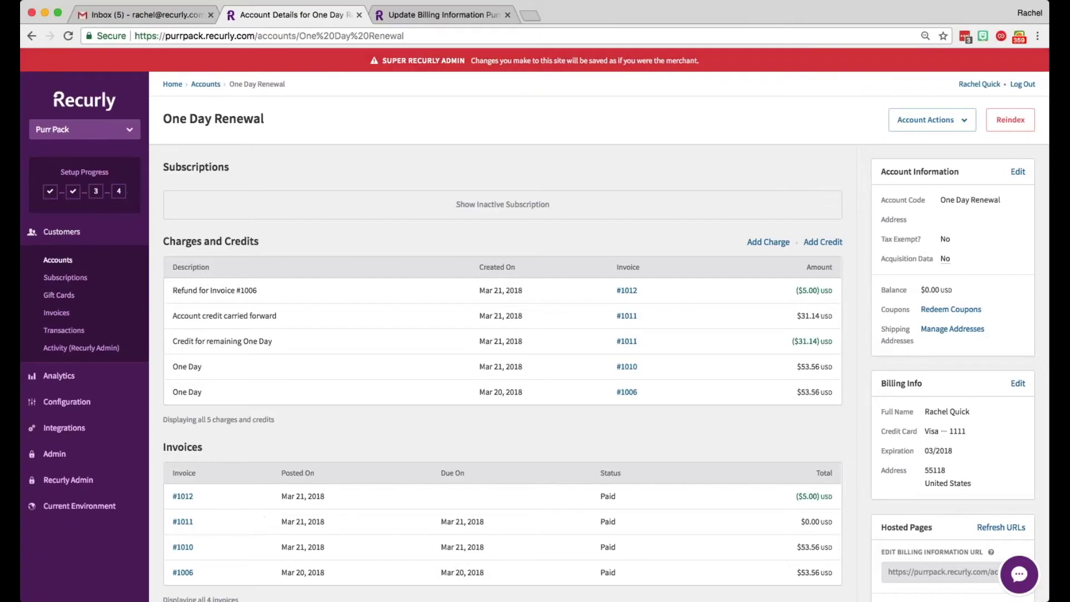
drag(214, 399, 174, 392)
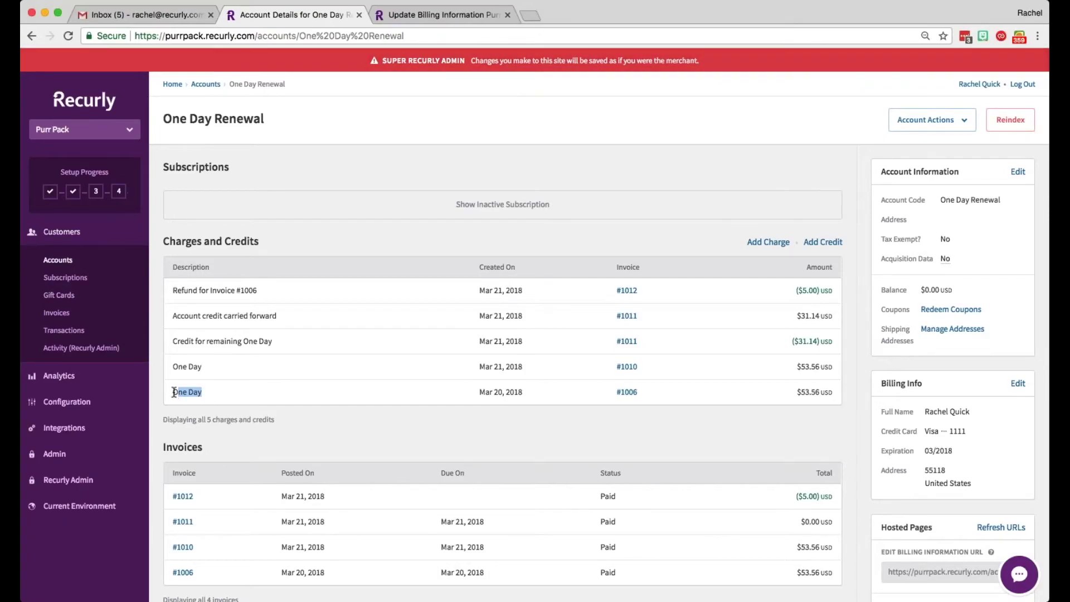
drag(283, 344, 176, 343)
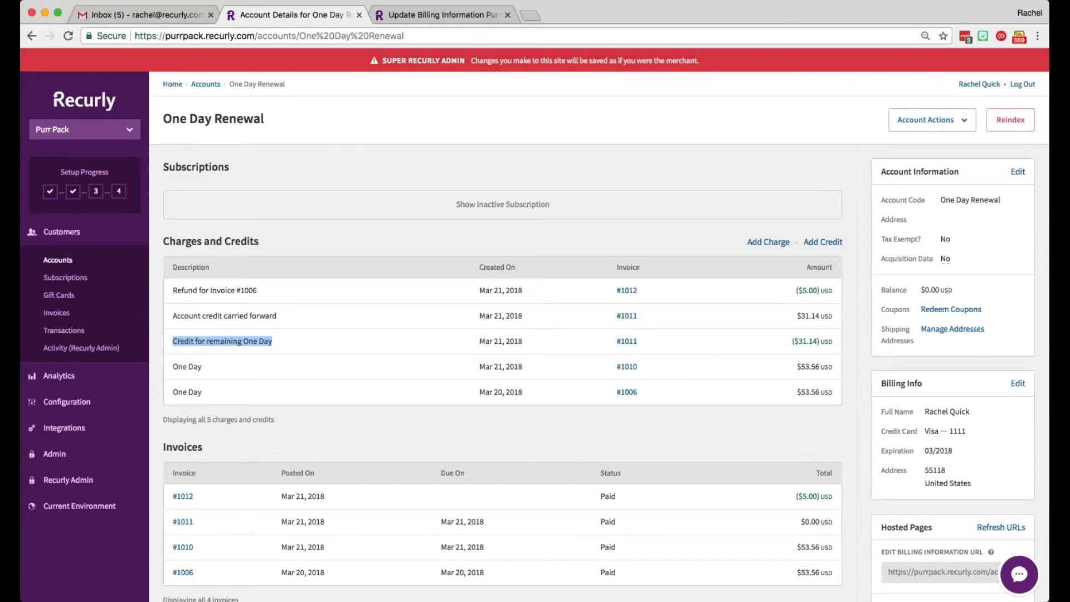
Step: Start a new charge of 5000 with the description 'Professional Services'
click(648, 251)
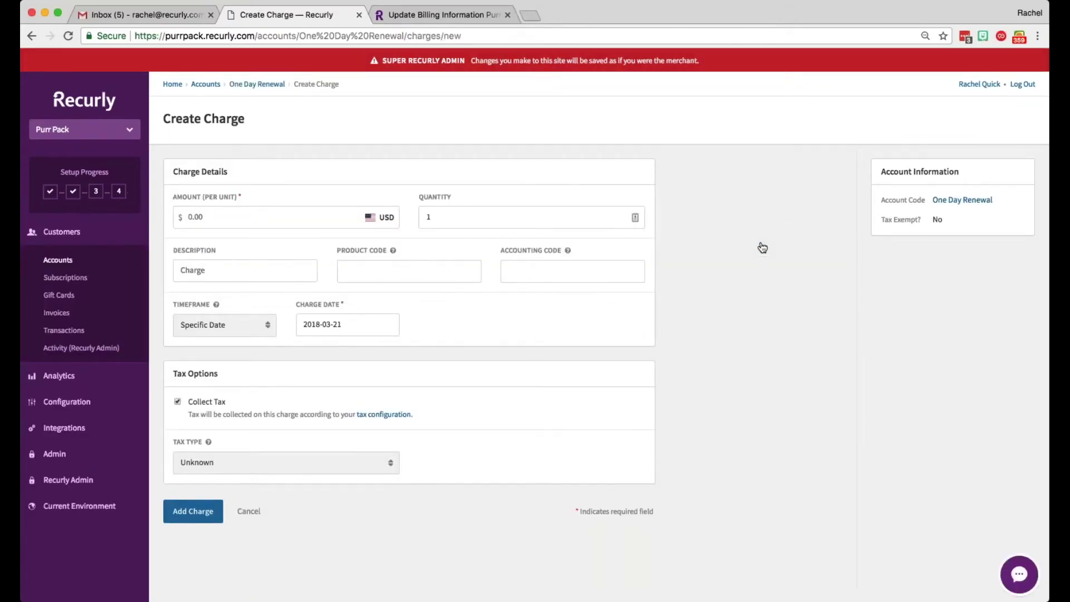
click(189, 216)
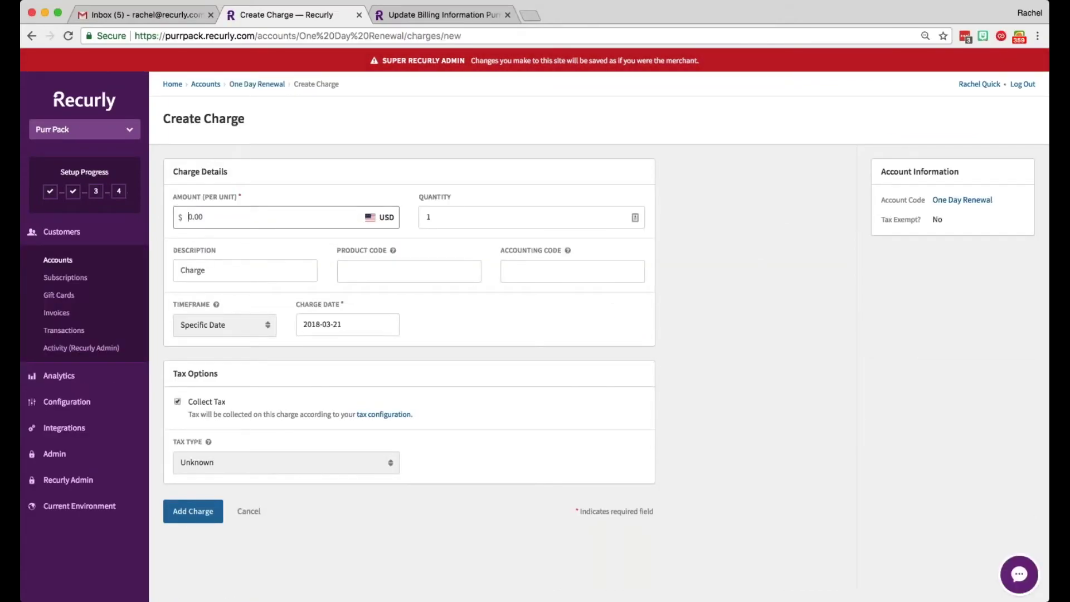
text(5000)
click(235, 270)
text(Professional Services)
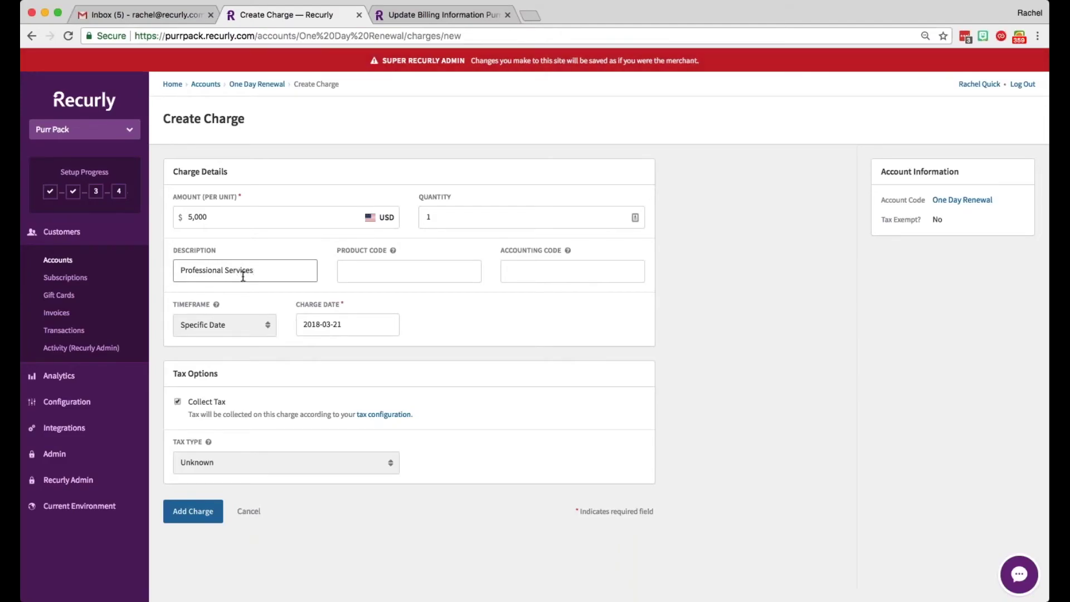
key(Tab)
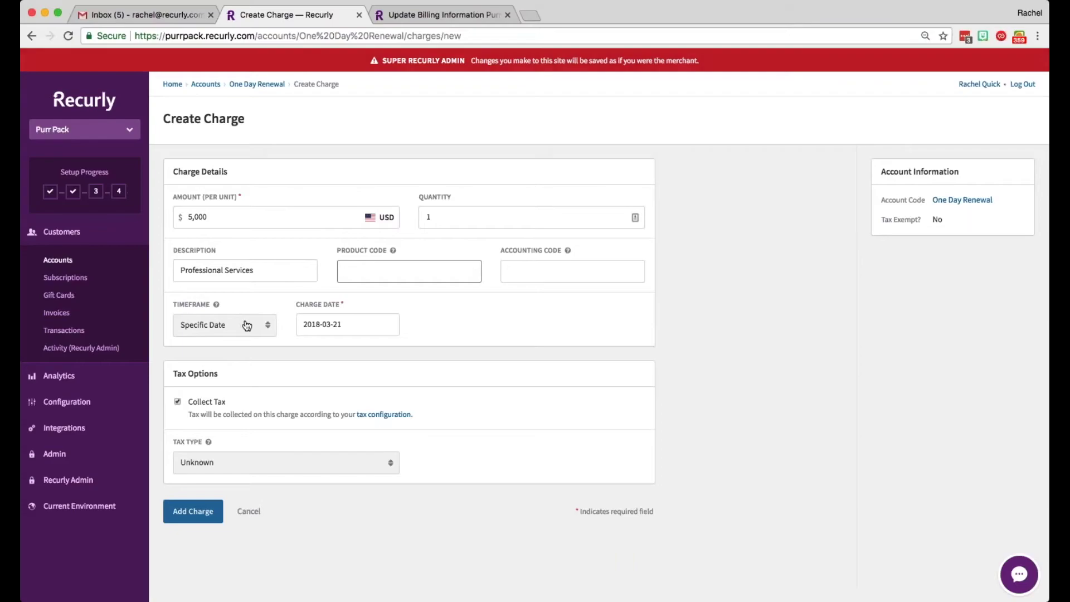
Step: Give the charge a date range of 2018-03-01 to 2018-03-31 and save it
click(246, 327)
click(209, 340)
click(357, 327)
click(407, 397)
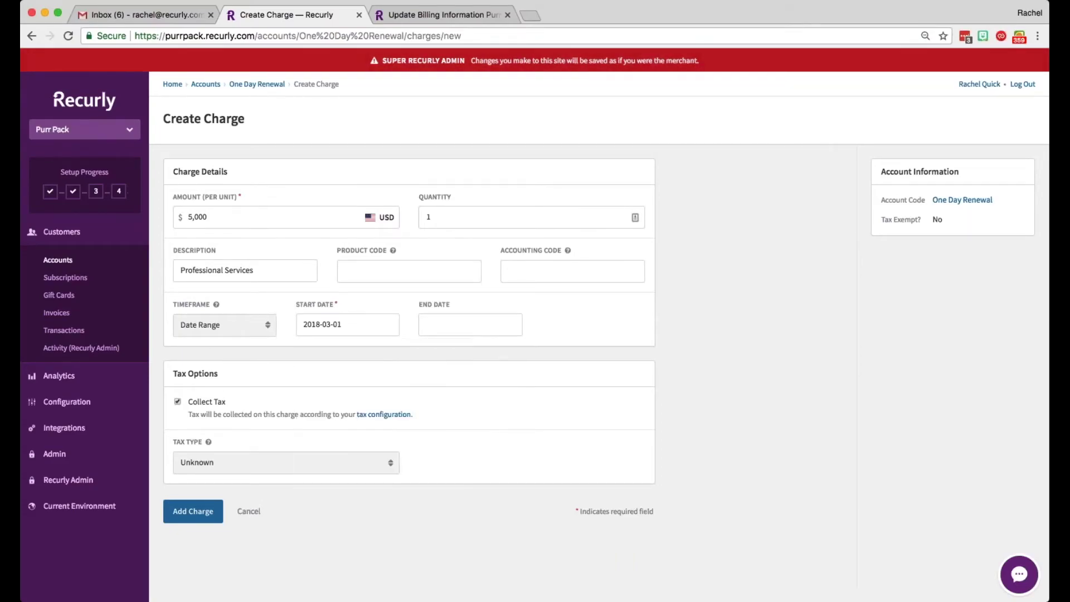
click(462, 327)
click(574, 474)
click(205, 520)
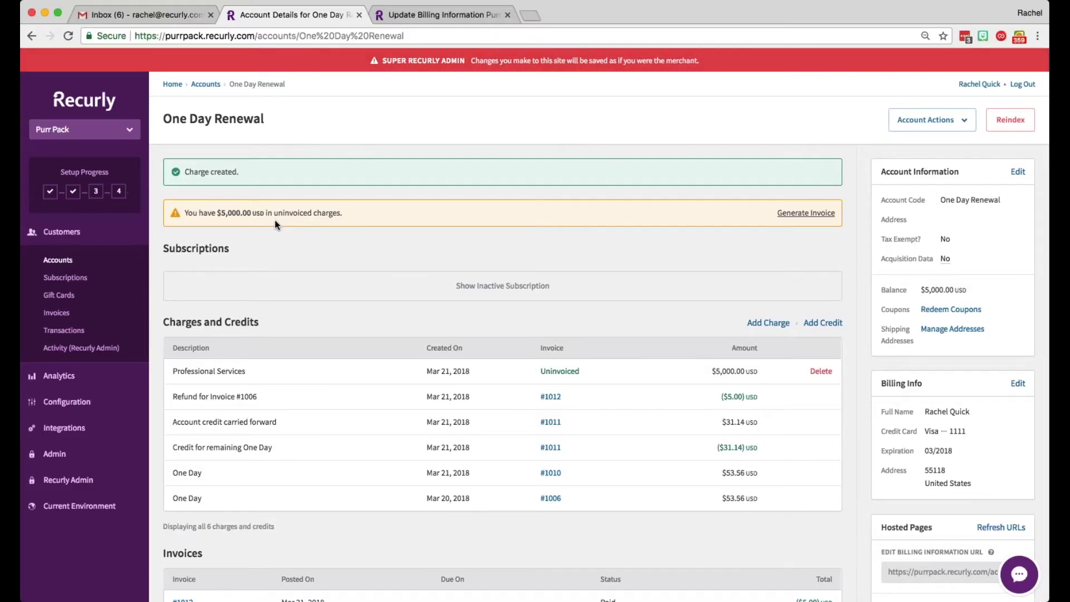
Step: Start a new credit of 3000 described 'Professional Services Discount'
click(823, 324)
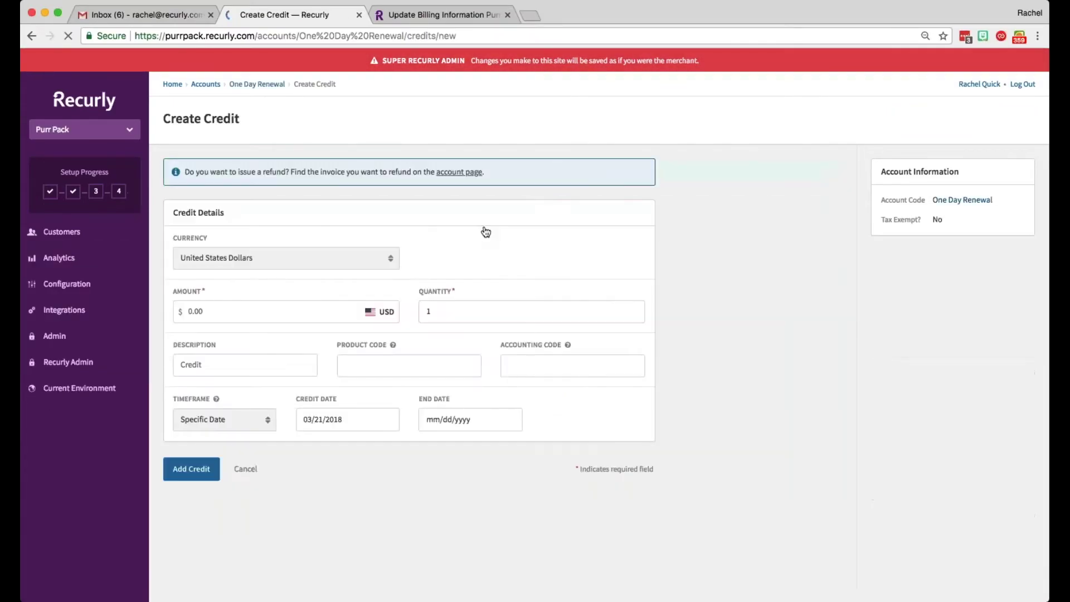
click(231, 312)
text(3000)
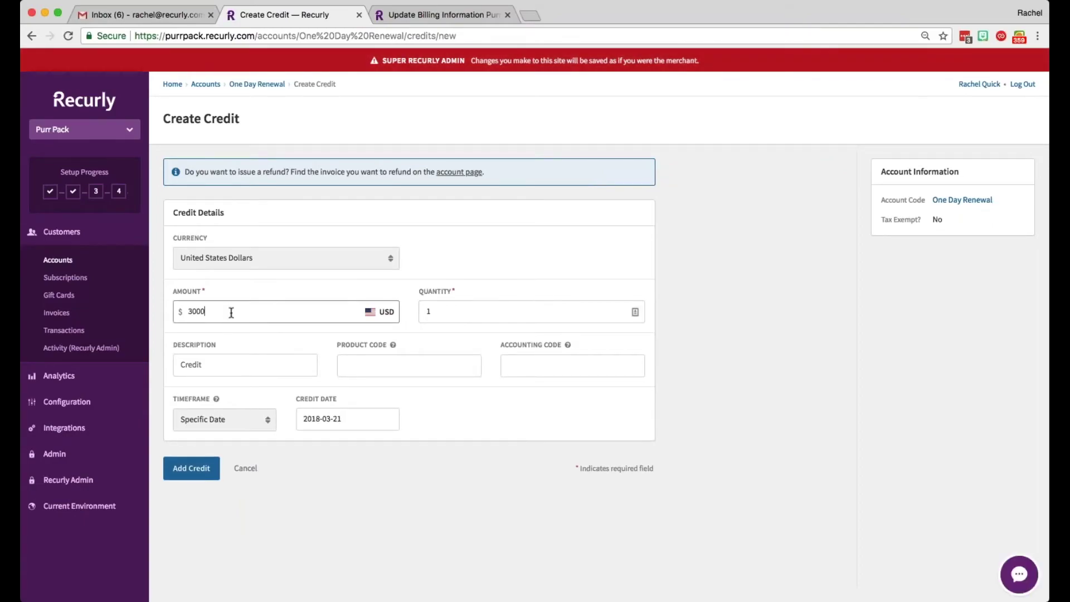
click(241, 360)
text(Profes)
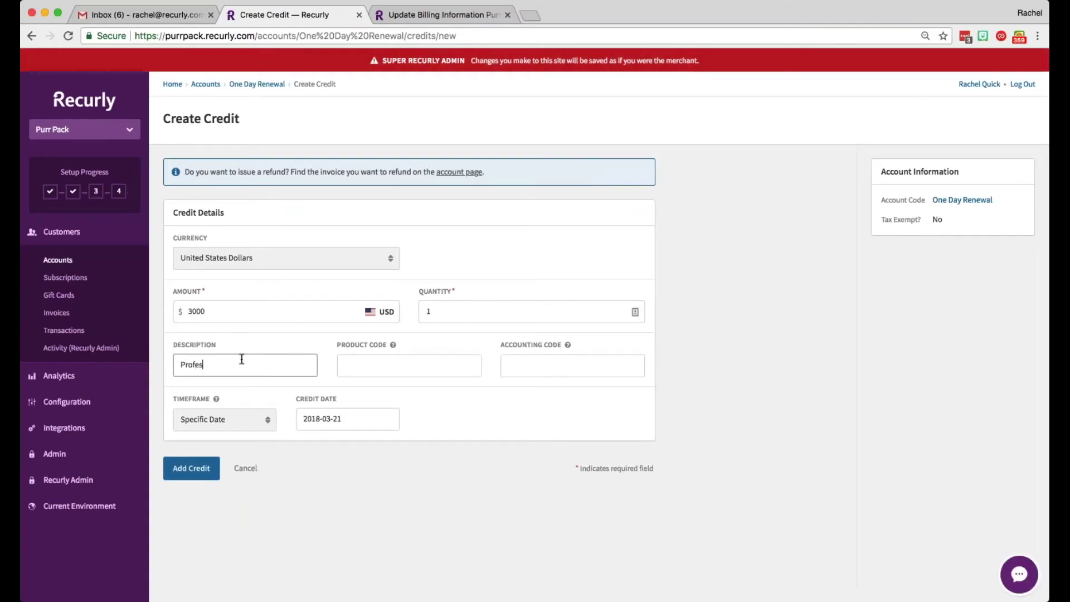
text(sional Services Discount)
Step: Give the credit a March 1 to March 31 date range and save it
click(226, 424)
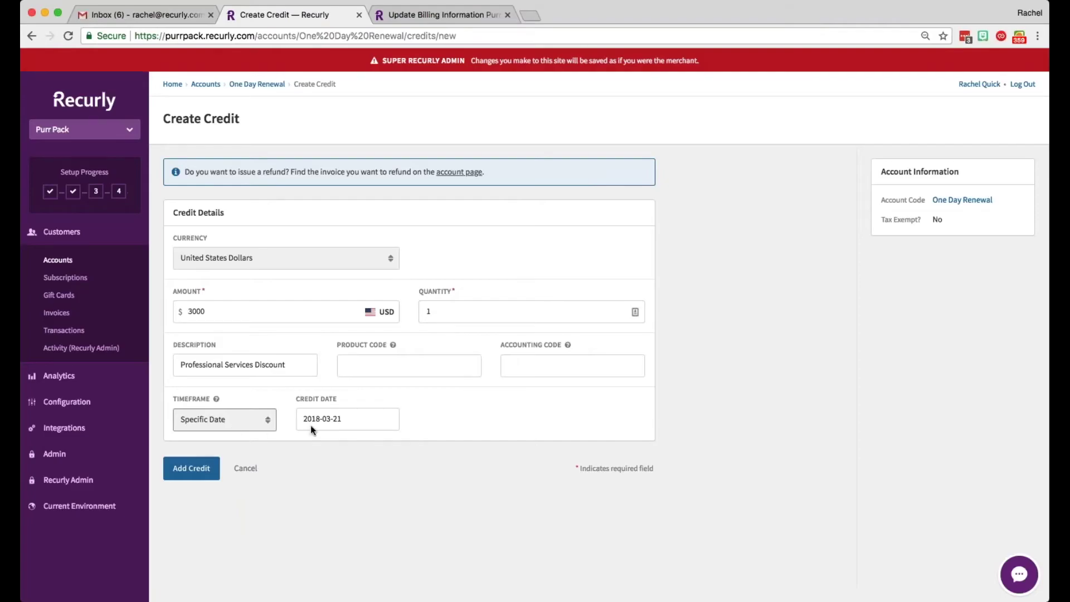
key(Down)
click(309, 425)
click(406, 489)
click(444, 418)
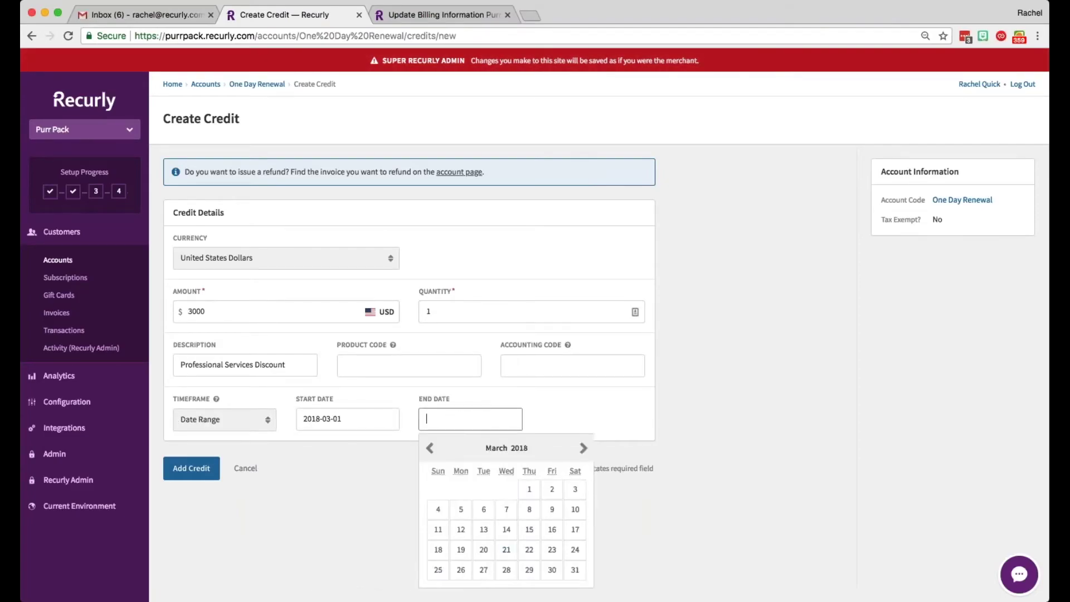
click(574, 570)
click(191, 468)
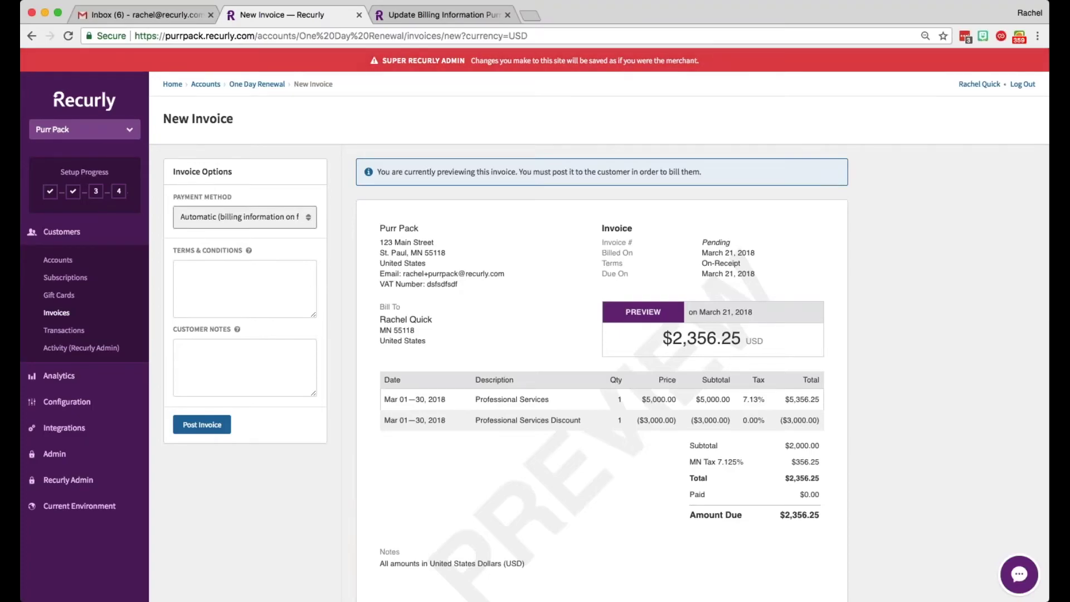
Step: Post invoice #1013 as Manual (send invoice) on Net-30 terms and view the Invoices table
click(240, 229)
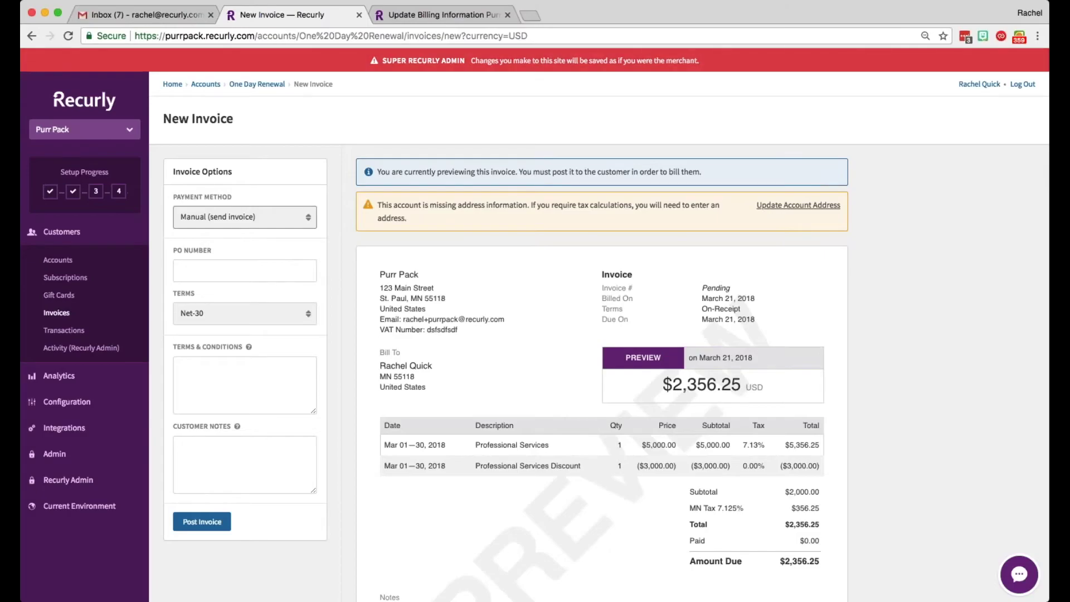
click(245, 314)
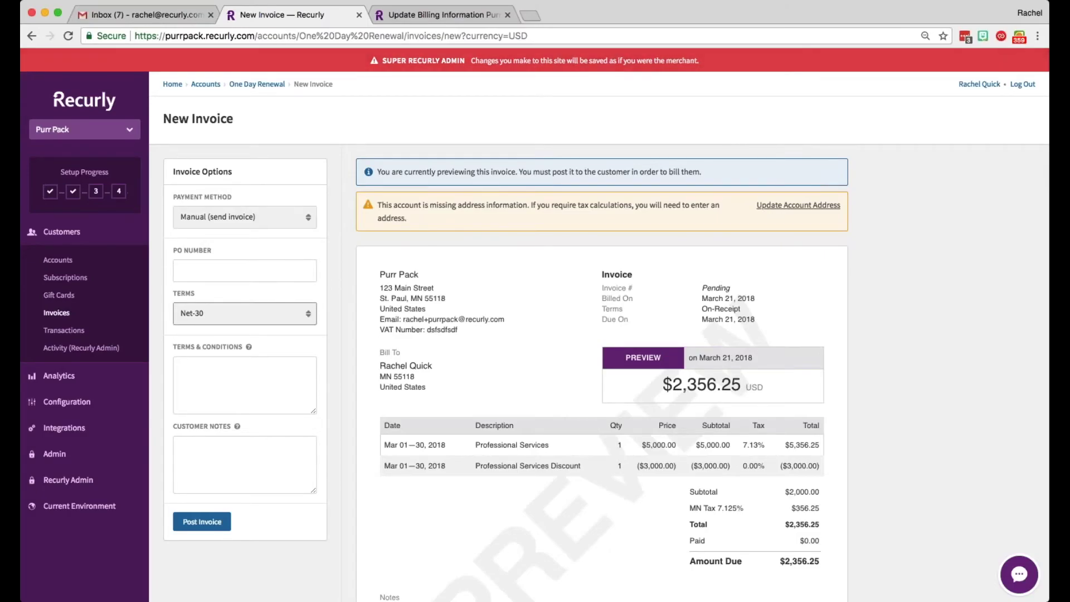
click(210, 524)
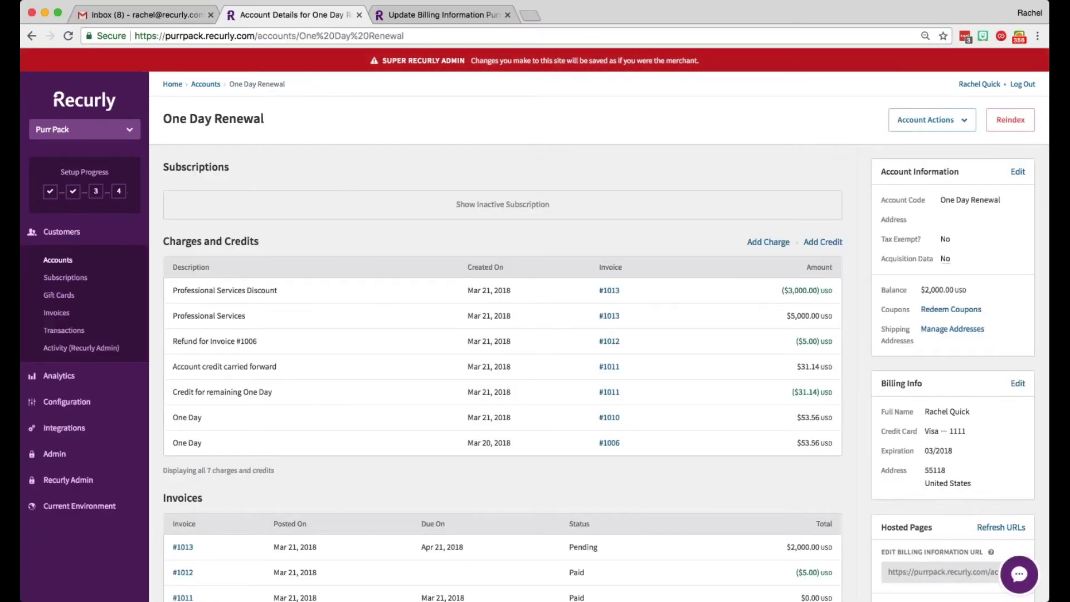
scroll(366, 283, down, 3)
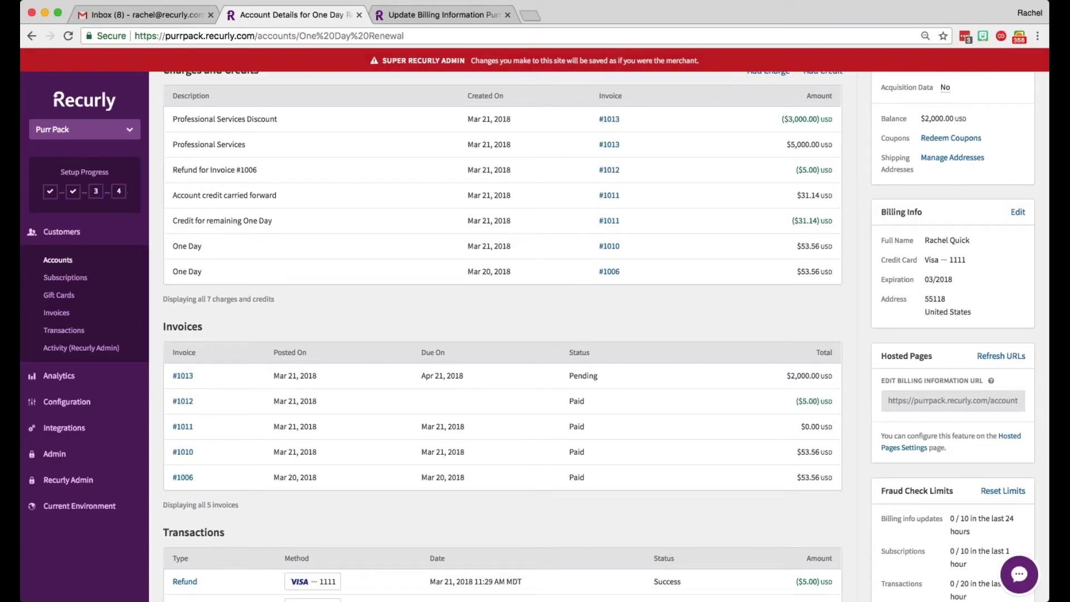
Step: Record a $2,000.00 Wire Transfer payment on invoice #1013, then return to One Day Renewal
click(184, 376)
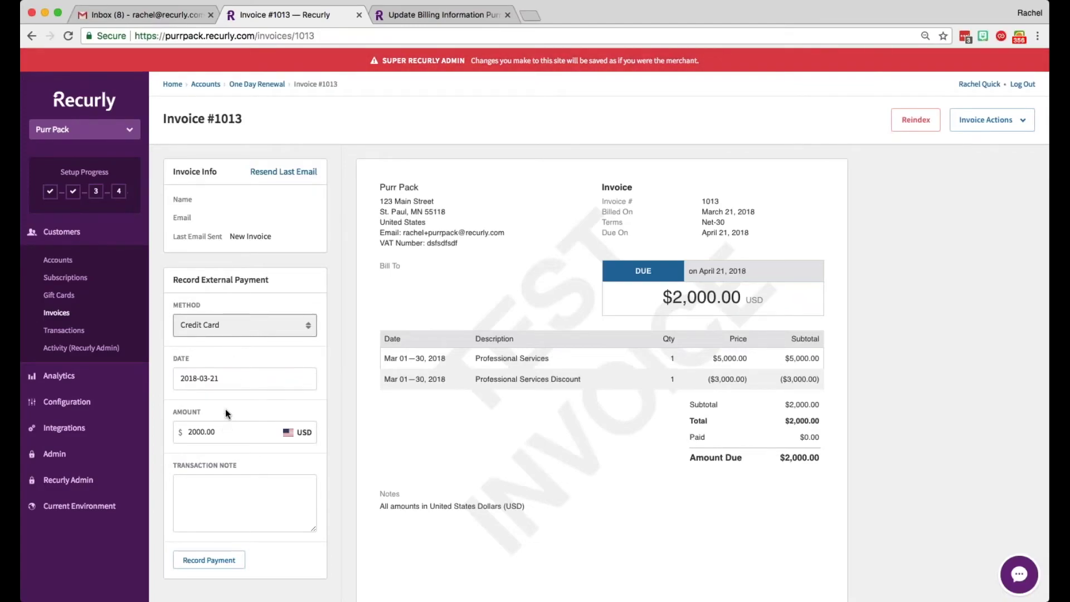
key(w)
scroll(227, 437, down, 2)
click(230, 449)
click(217, 503)
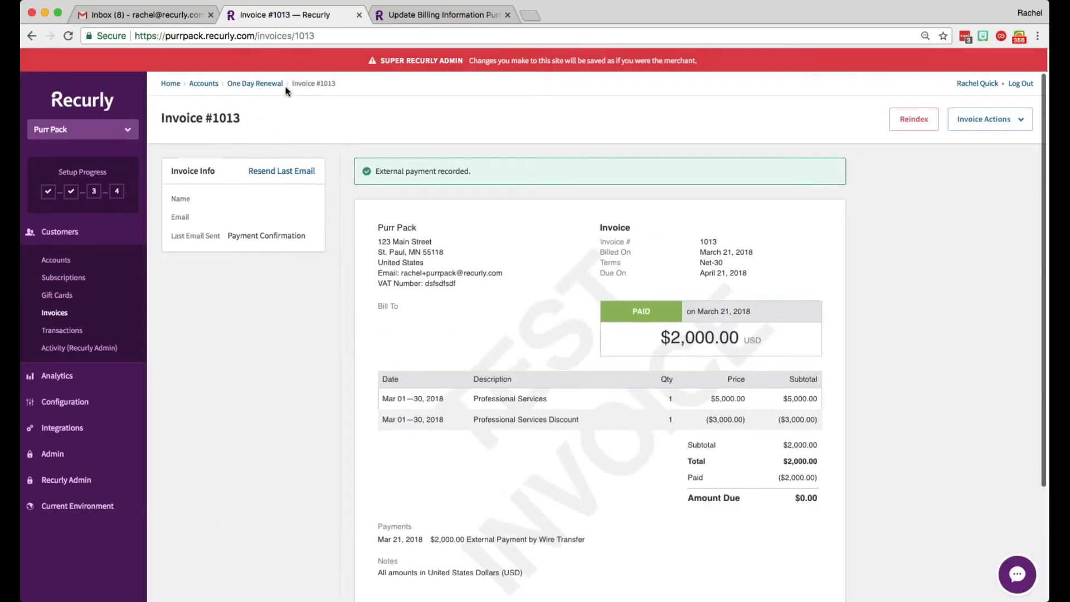
click(257, 83)
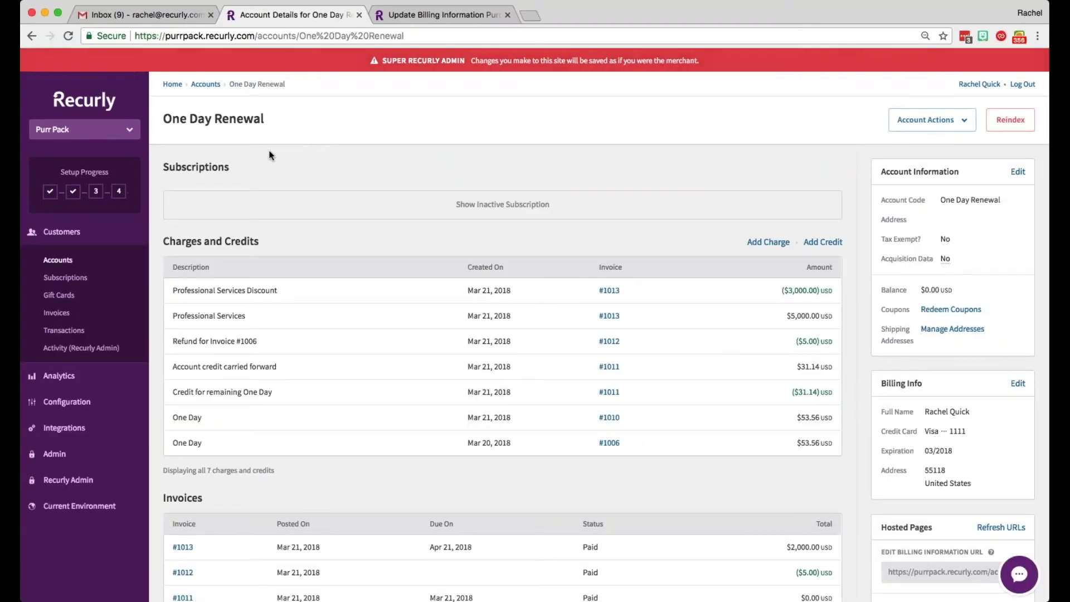
Step: Go to the Accounts list under Customers in the sidebar
click(58, 261)
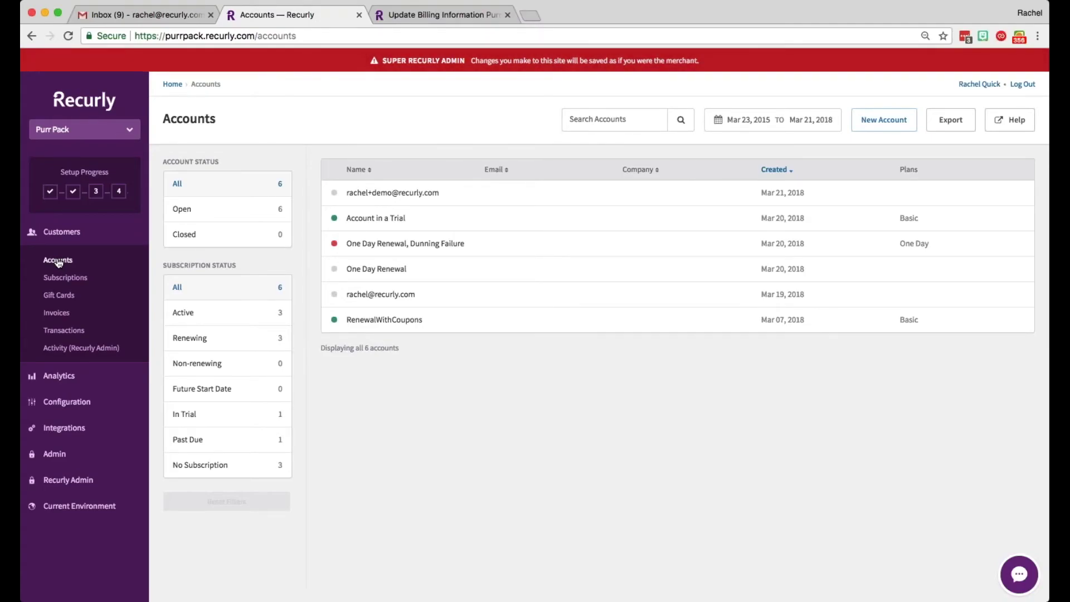
Step: Open the 'One Day Renewal, Dunning Failure' account and view its Invoices and Transactions
click(394, 246)
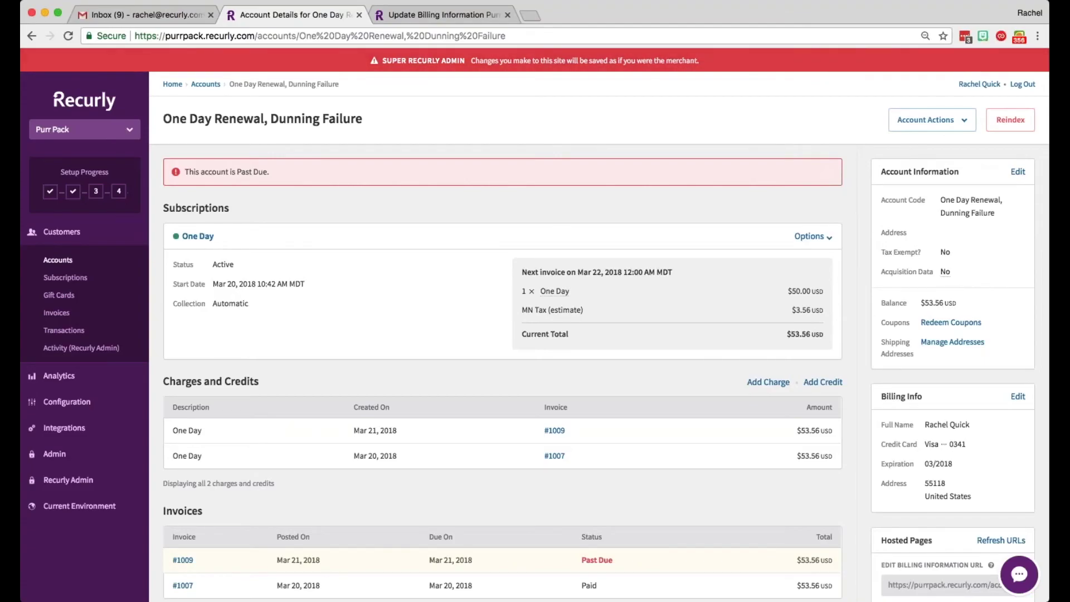
scroll(396, 239, down, 5)
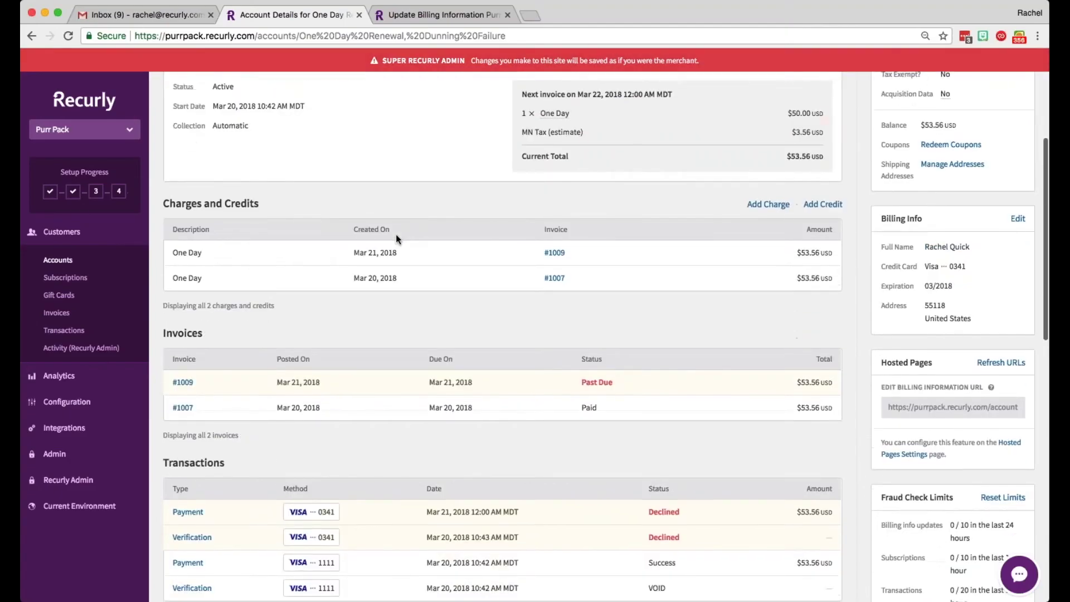
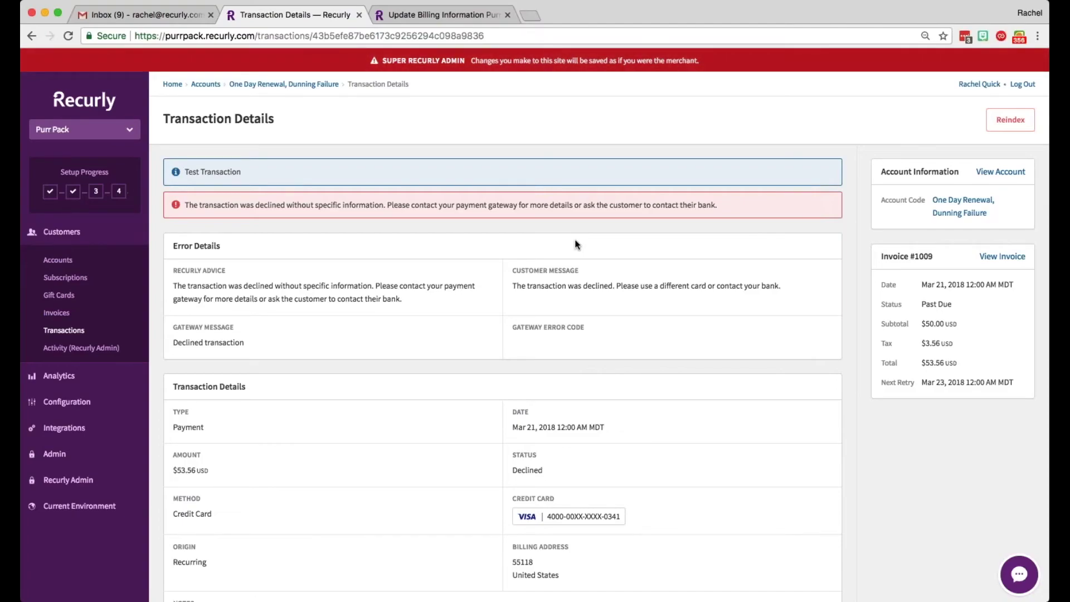
Step: Copy the Dunning Failure account's hosted Edit Billing Information URL and load it in a new tab
click(294, 83)
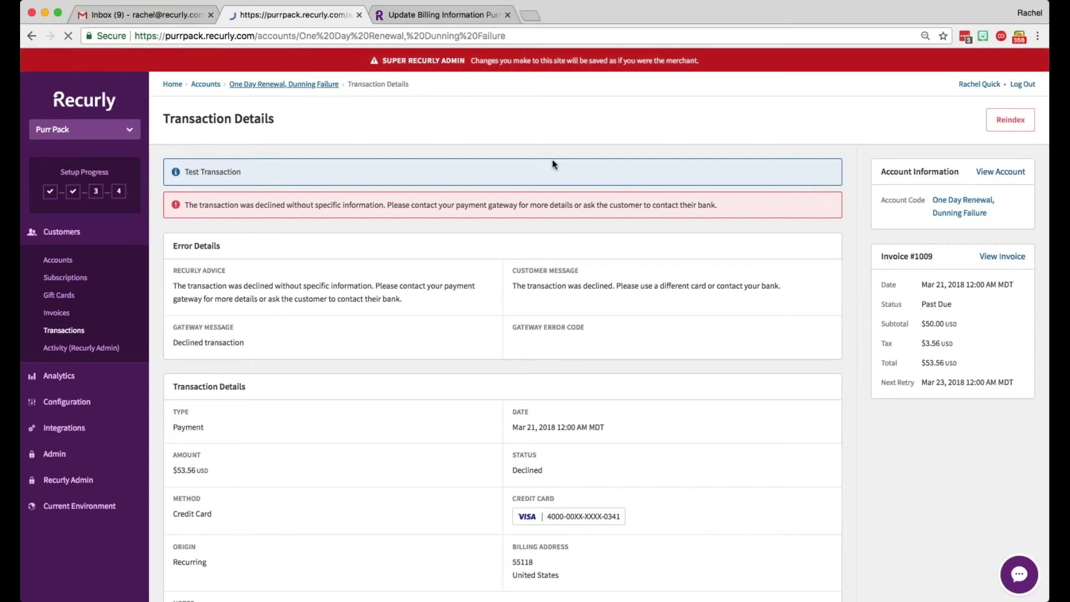
scroll(898, 529, down, 3)
click(903, 455)
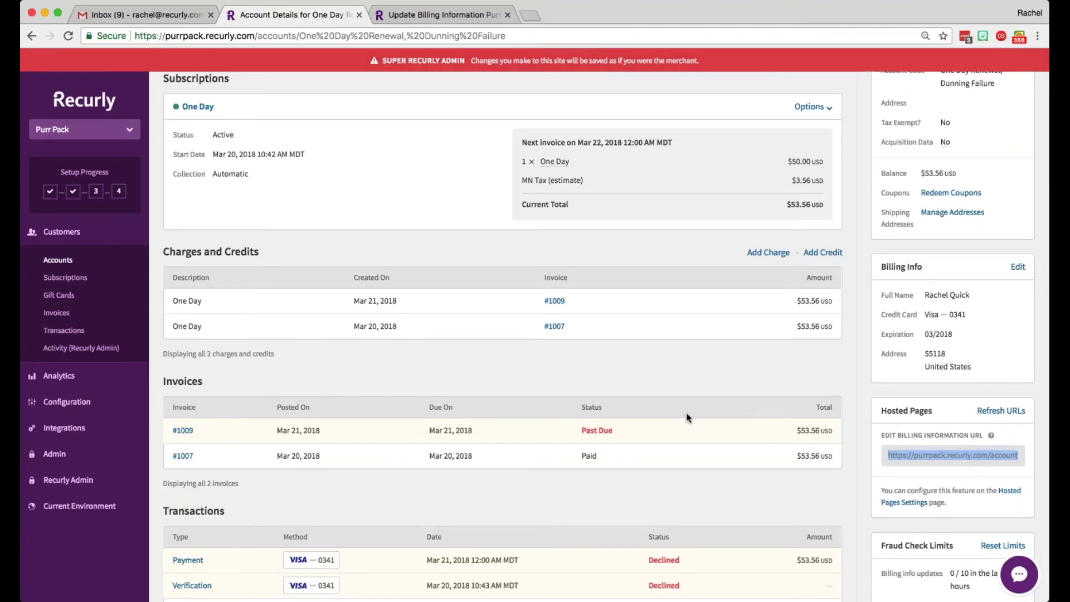
key(ctrl+t)
key(Return)
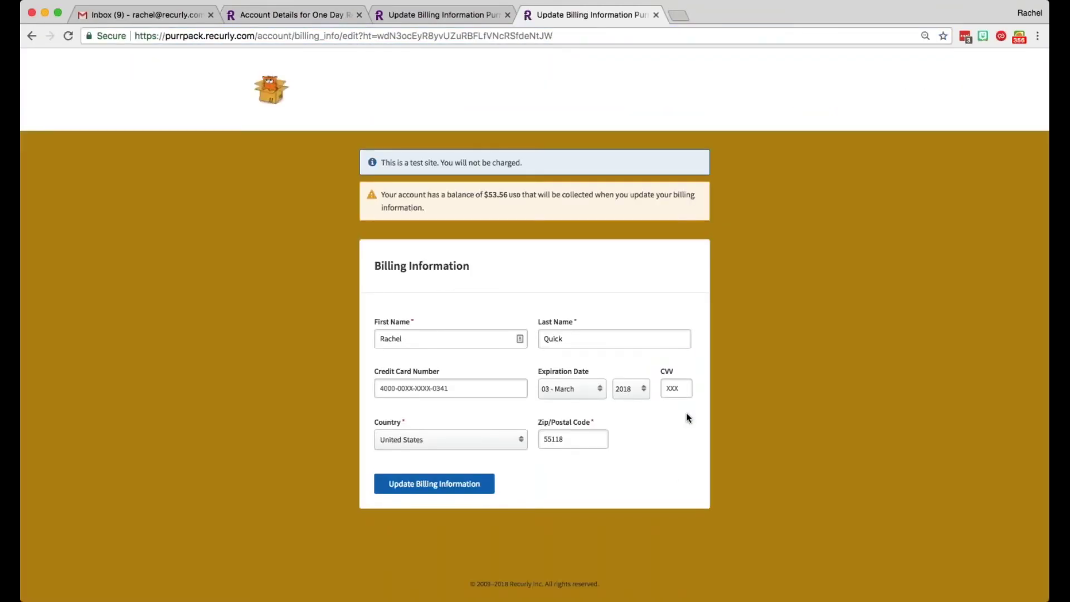
Step: Enter a new test card number with CVV 111 and submit the billing update
click(380, 388)
text(1)
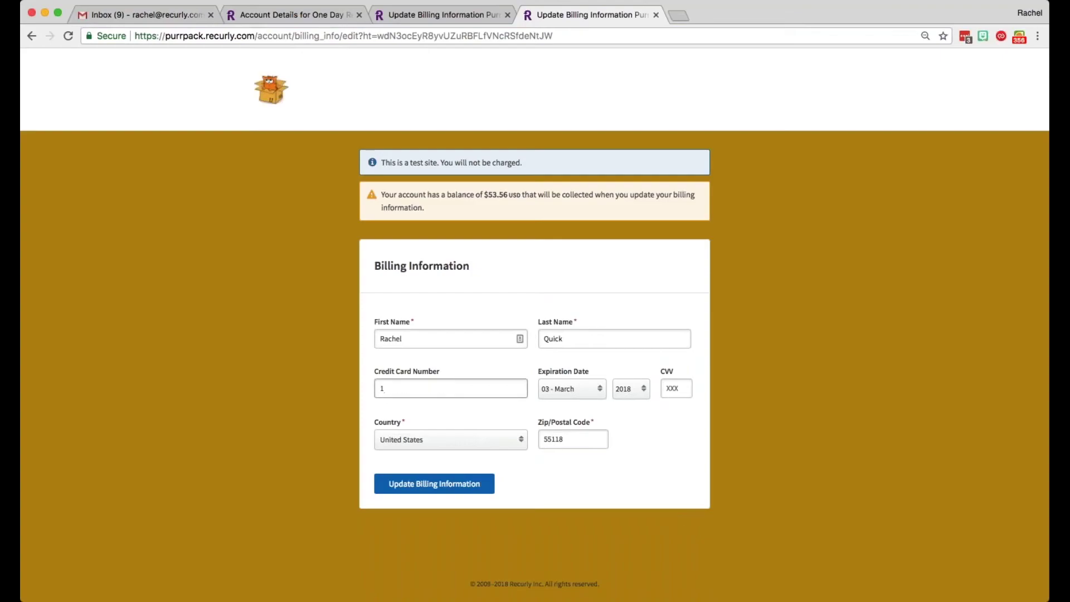
key(Tab)
text(111)
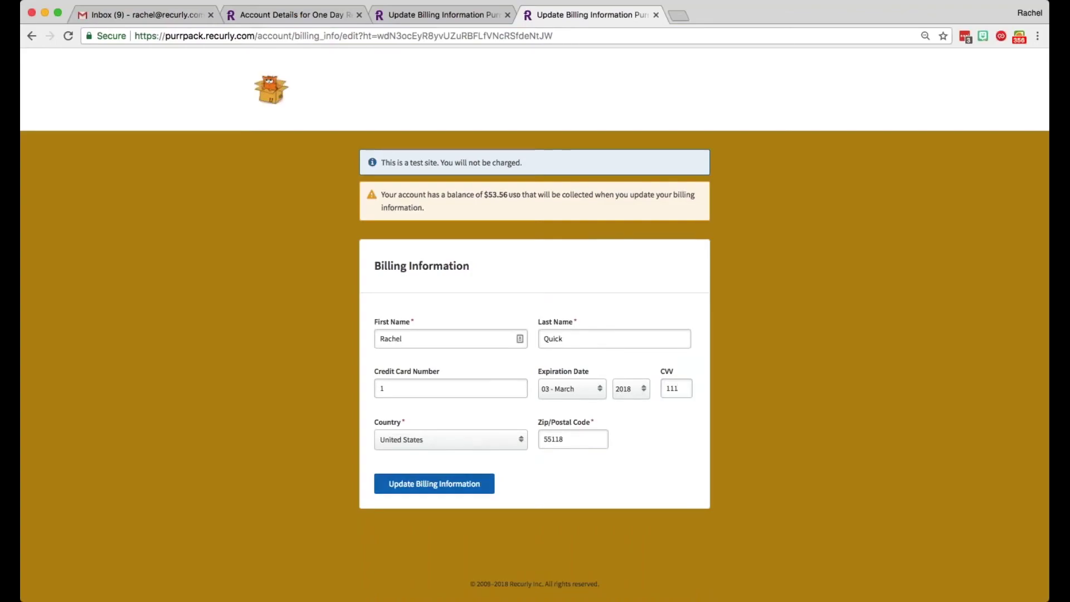
click(434, 484)
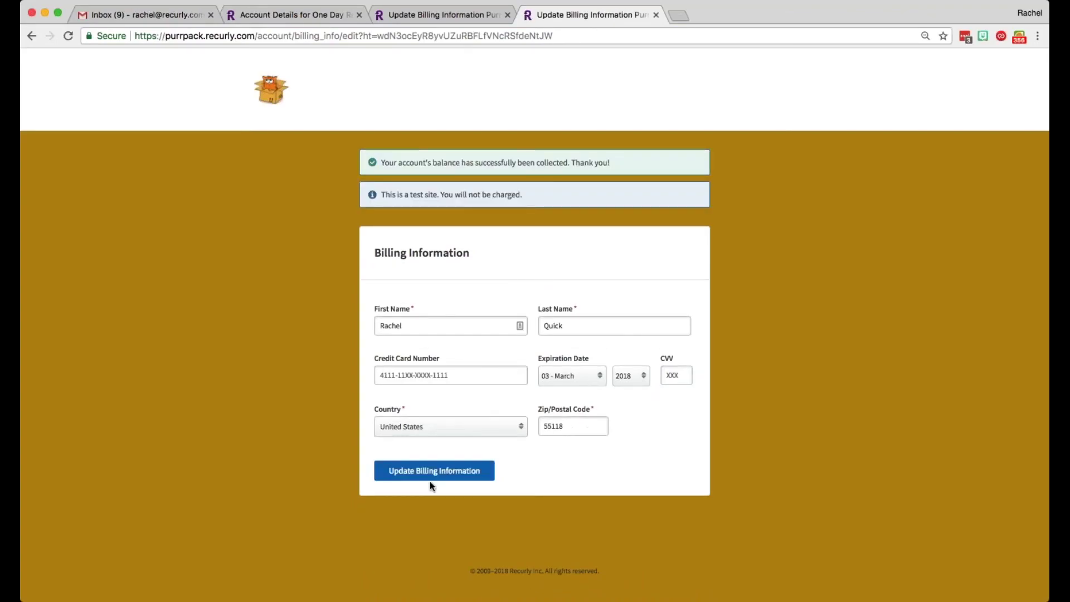
Step: Check the balance-collected confirmation, then switch back to the Dunning Failure account page
drag(617, 167, 441, 156)
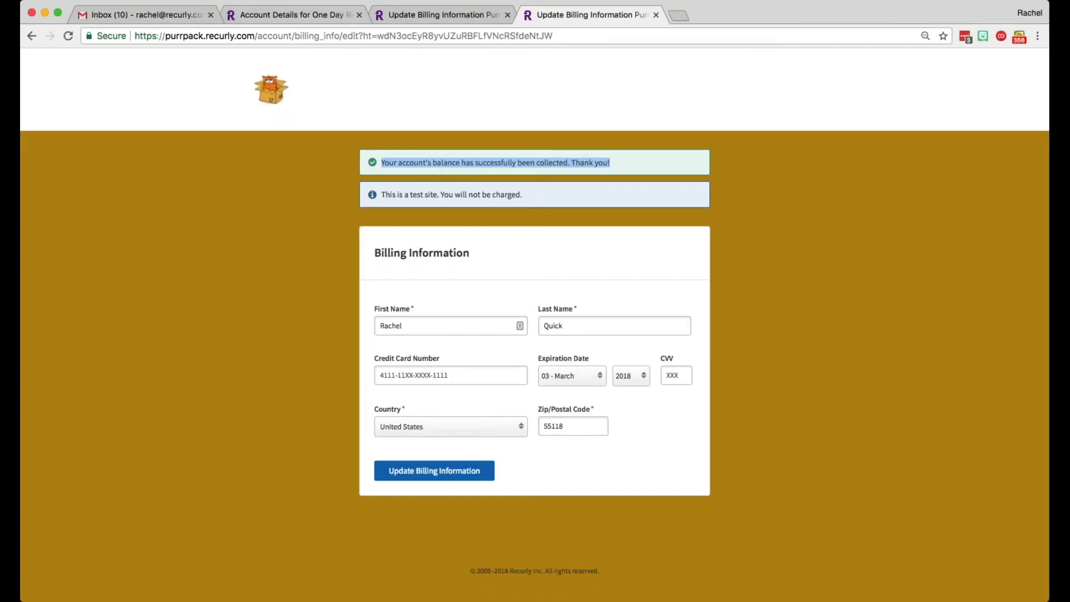
click(273, 14)
scroll(348, 125, up, 1)
scroll(347, 125, up, 2)
click(312, 36)
click(312, 36)
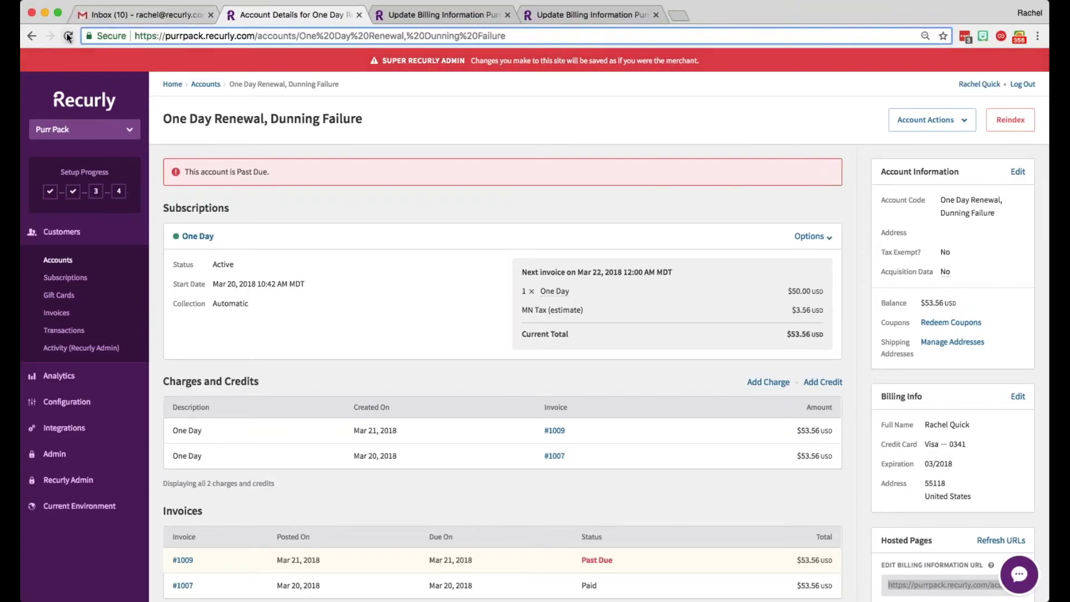
Step: Reload the account and review invoice #1009 now Paid and the successful $53.56 payment
key(Return)
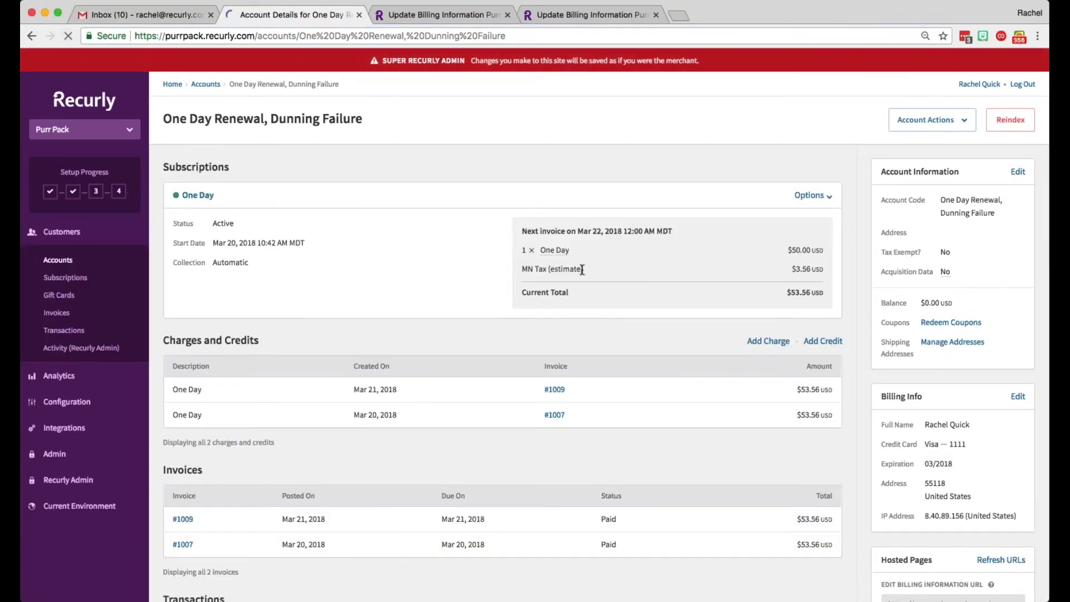
scroll(580, 268, down, 3)
scroll(597, 275, down, 3)
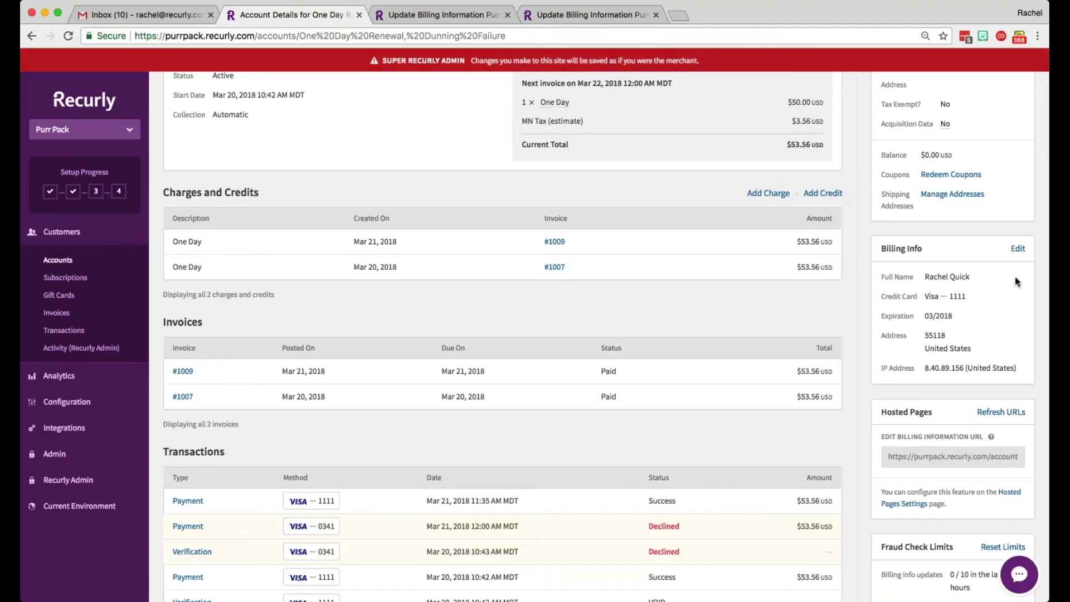
scroll(1015, 278, down, 2)
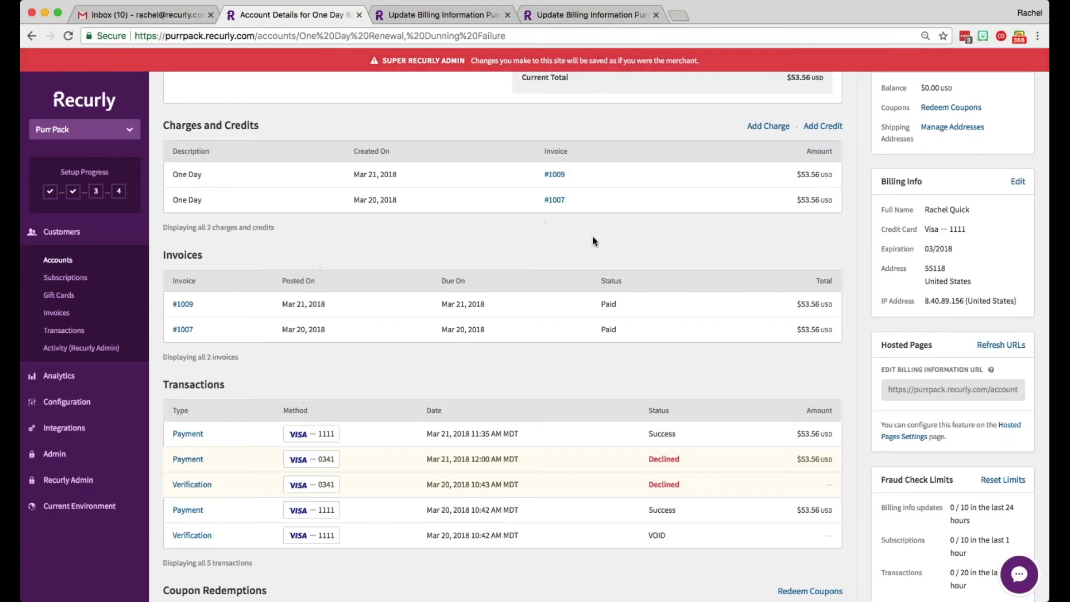
scroll(593, 241, down, 3)
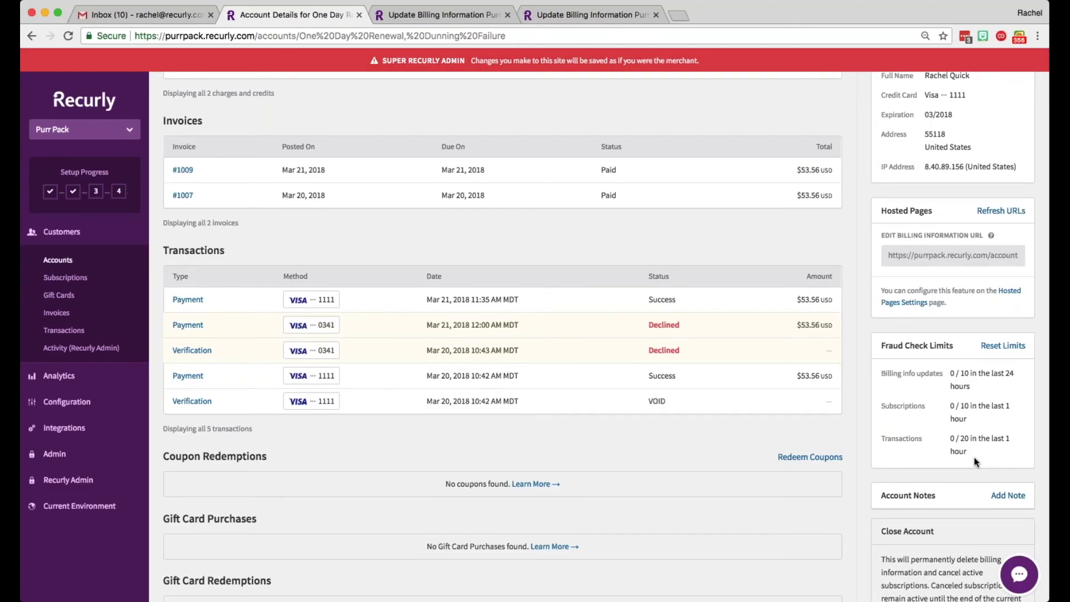
click(63, 402)
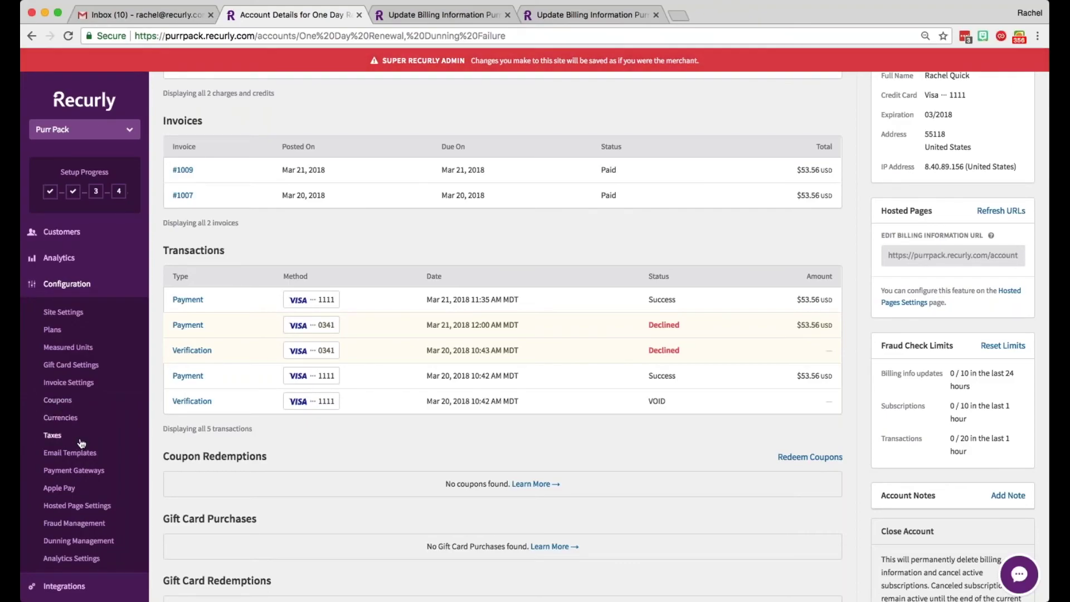
Step: Review the Fraud Management settings, then go to the Plans list
click(83, 524)
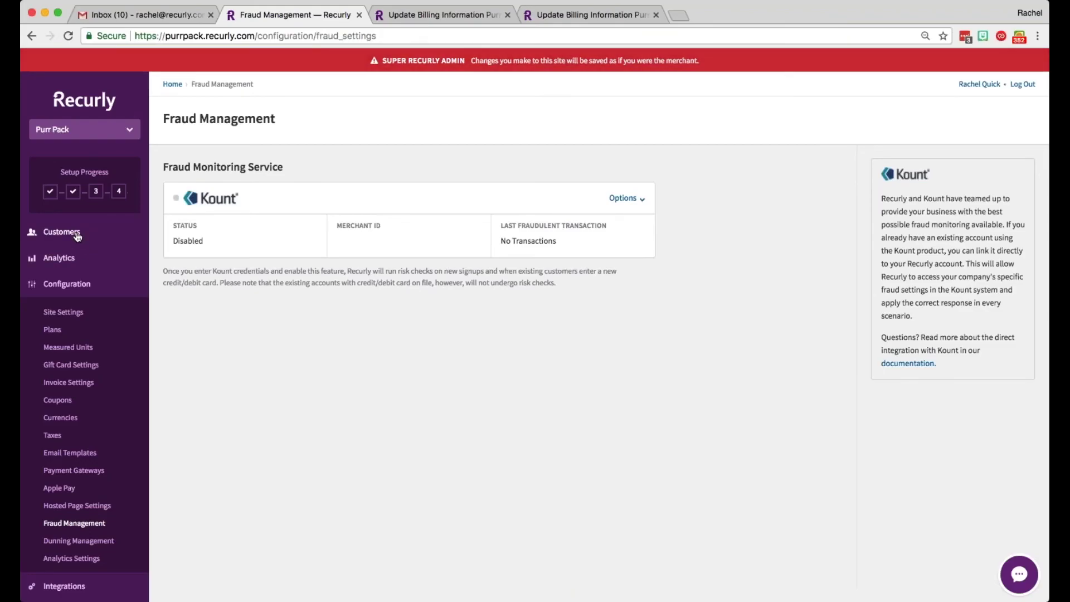
click(53, 329)
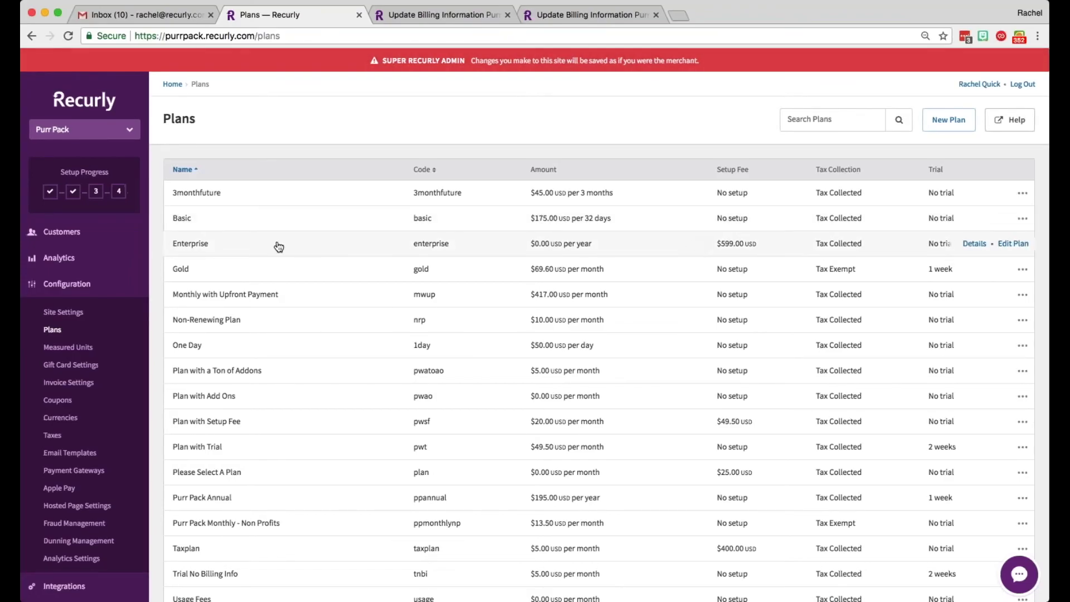
Step: Copy the Basic plan's hosted page URL (/subscribe/basic) and load it in a new tab
click(187, 222)
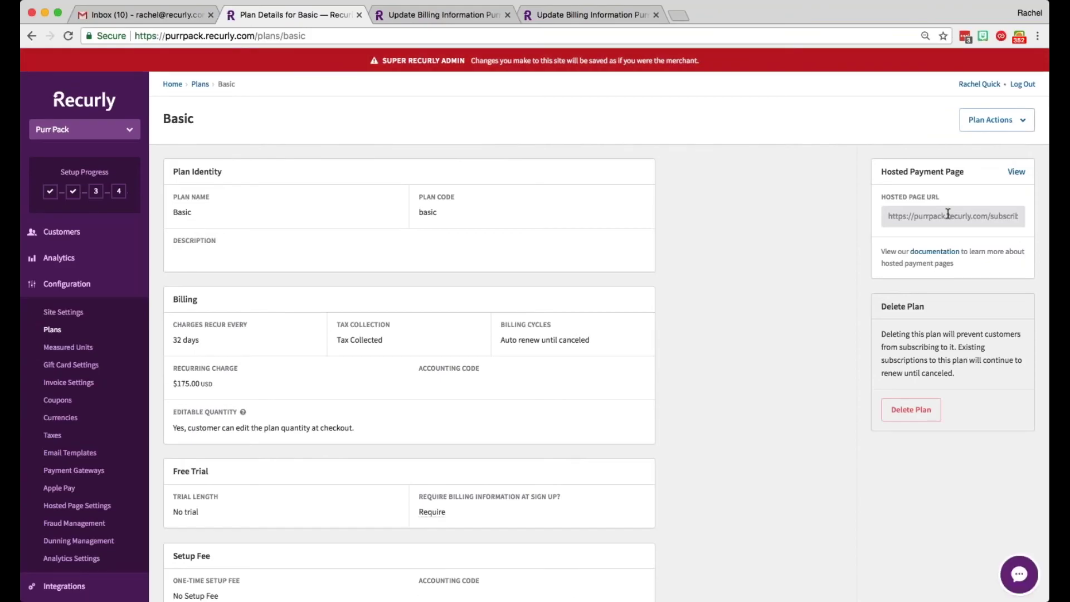
click(947, 214)
key(ctrl+c)
key(ctrl+t)
key(ctrl+v)
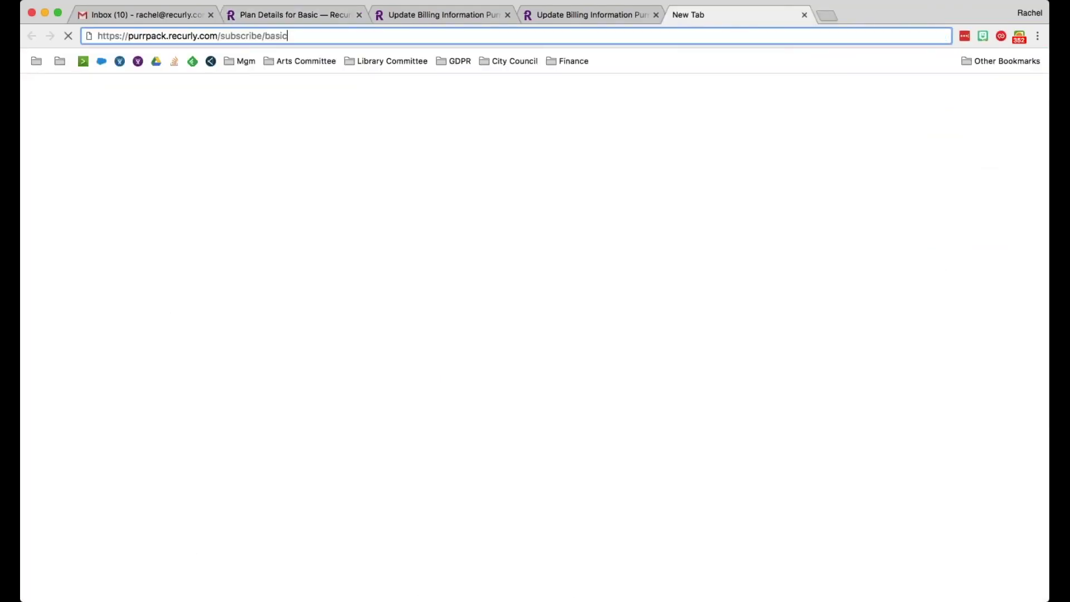
key(Return)
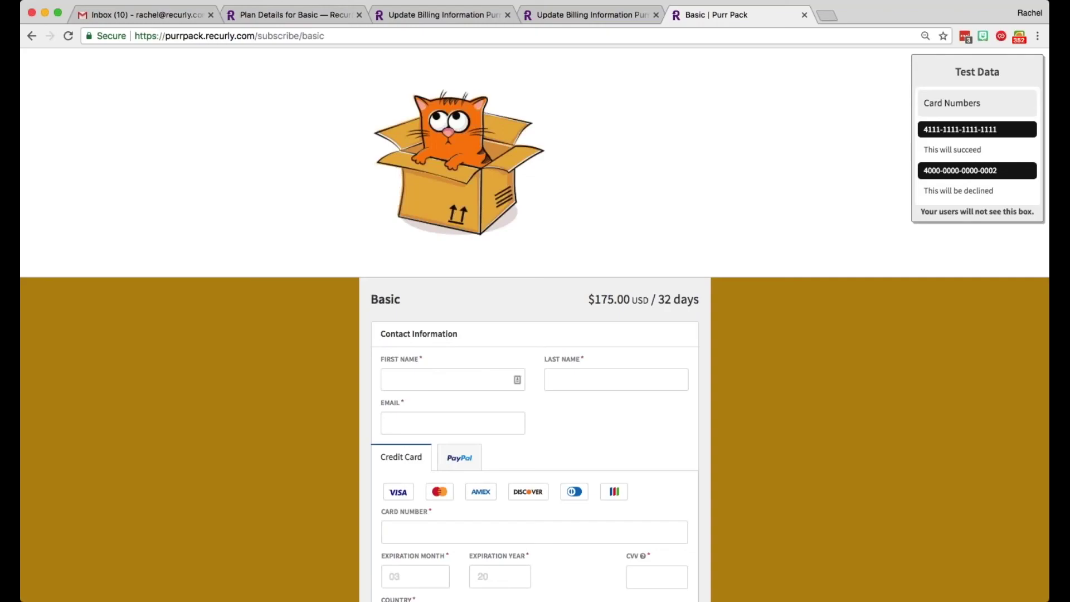
Step: Enter the customer's first name, last name and a +hpp-tagged e-mail address
click(446, 379)
text(rasch)
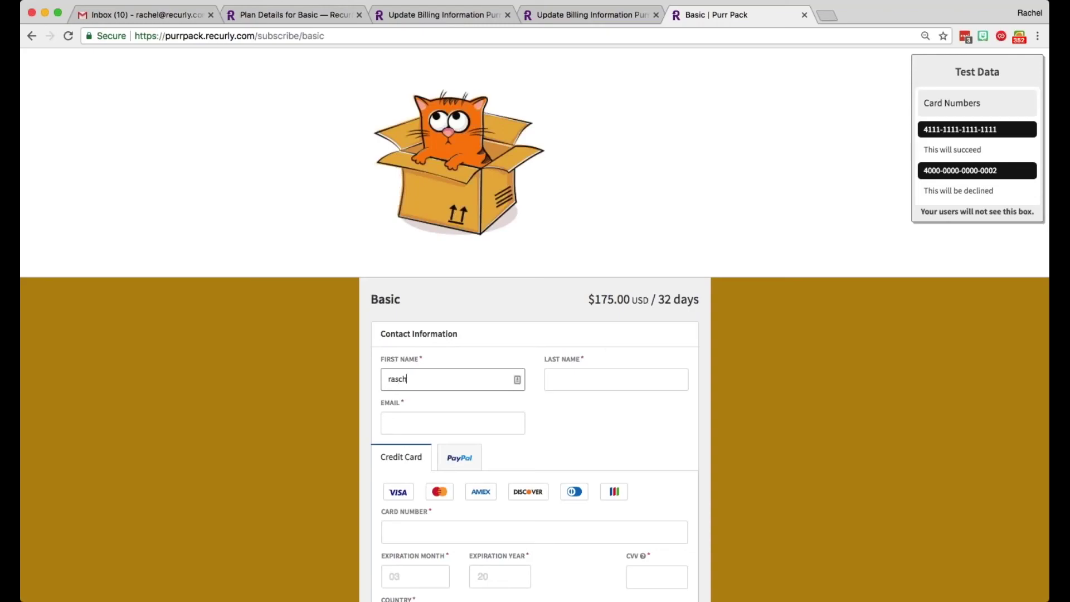
key(BackSpace)
key(BackSpace)
key(BackSpace)
key(BackSpace)
key(Tab)
key(Tab)
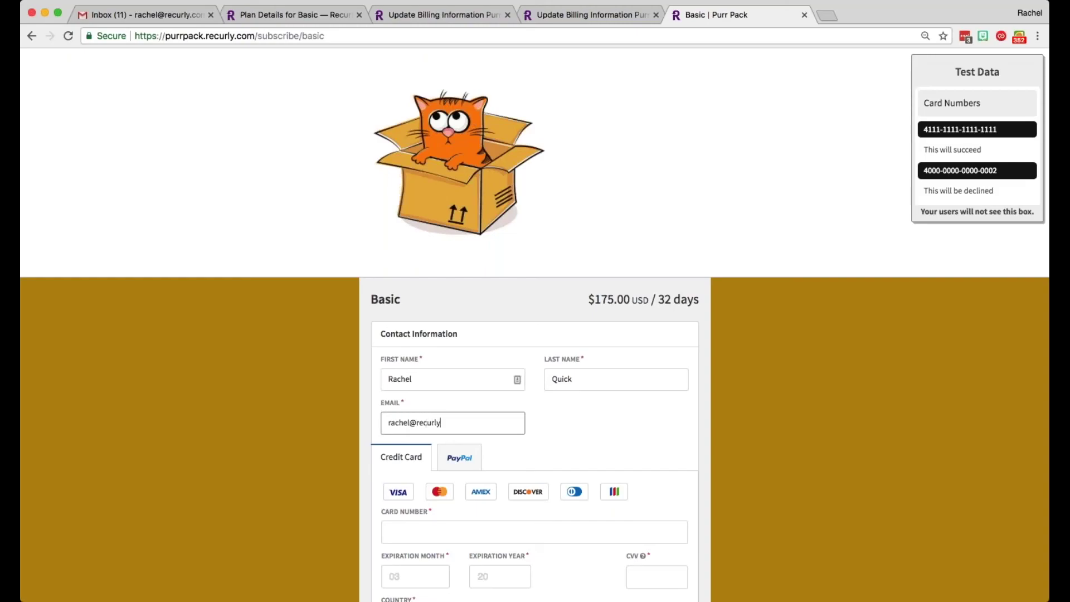
click(411, 424)
text(+hpp)
key(super+a)
scroll(535, 335, down, 1)
scroll(435, 451, down, 3)
Step: Fill in a card number, expiration month and year, and CVV
click(435, 452)
text(1)
click(416, 500)
text(03)
text(200)
text(9)
key(BackSpace)
key(BackSpace)
text(19)
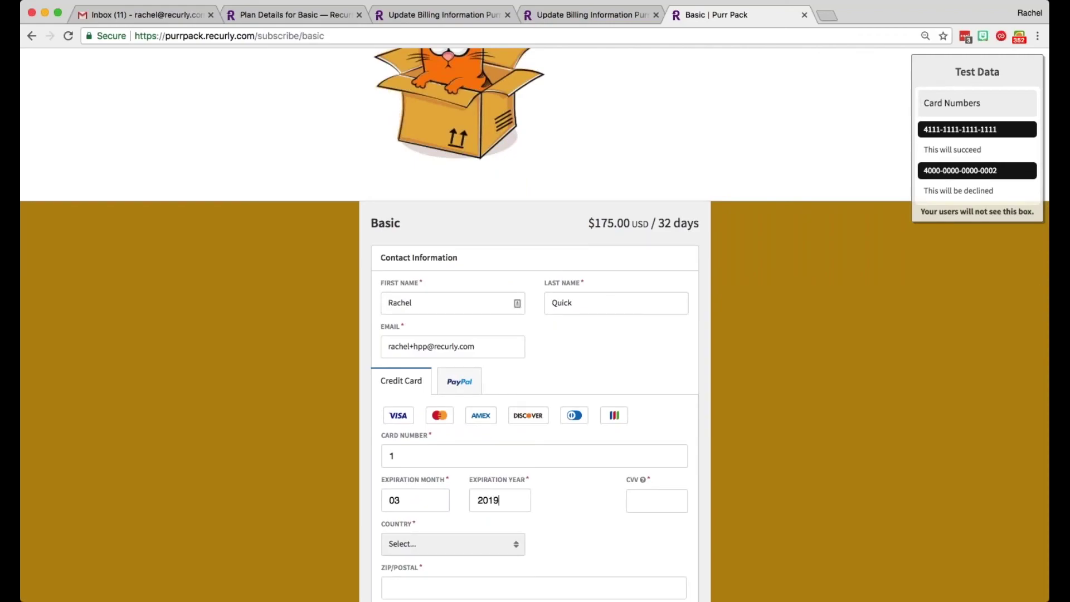
text(122)
Step: Set country to United States, ZIP 55118, and accept the privacy policy and terms
triple_click(495, 350)
key(Tab)
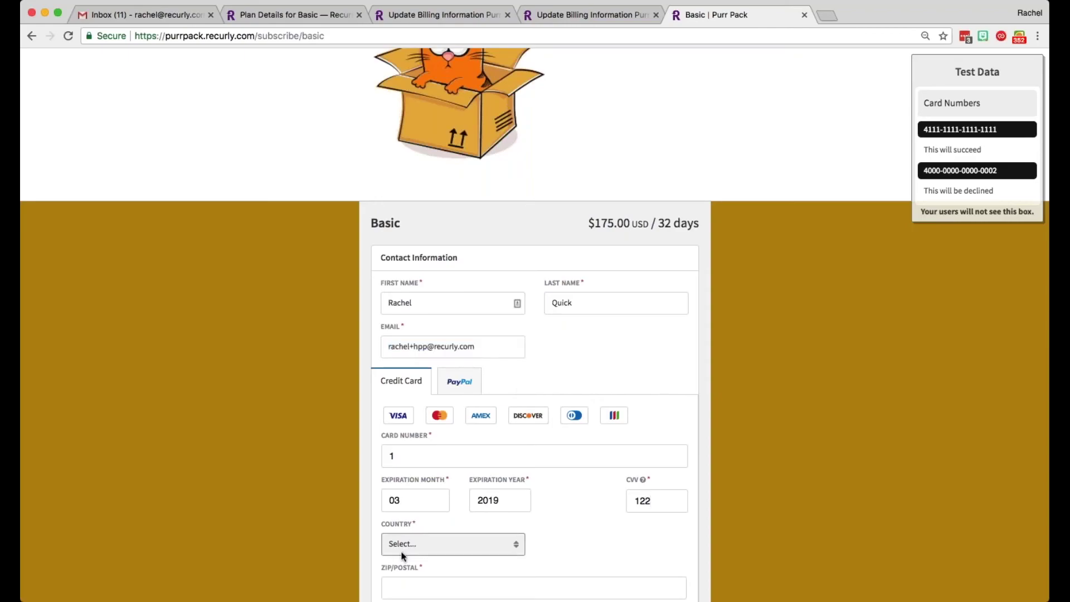
scroll(487, 501, down, 3)
key(u)
click(449, 584)
text(55118)
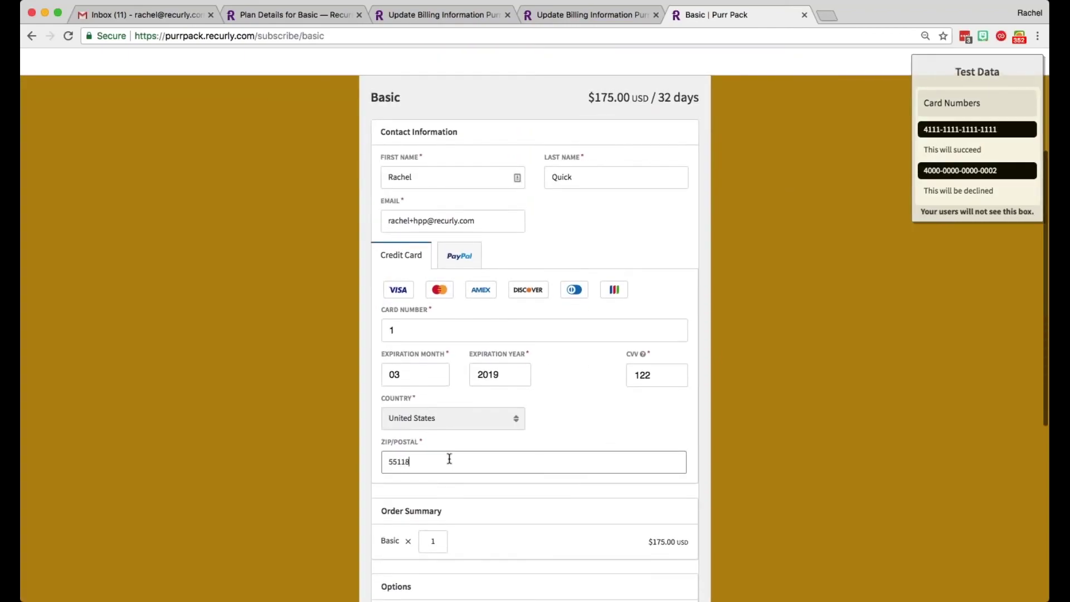
scroll(557, 433, down, 7)
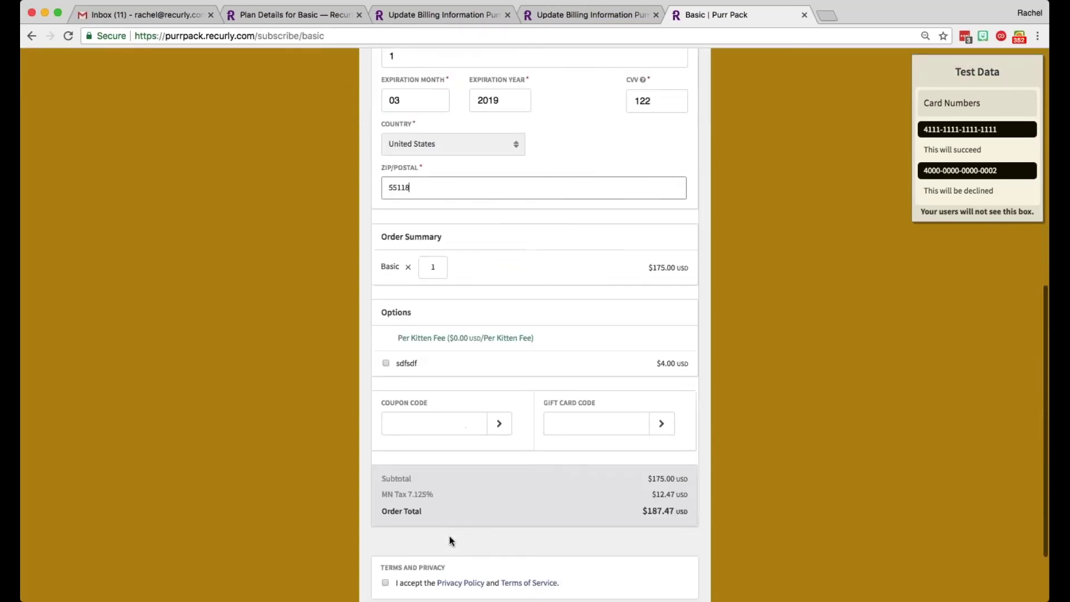
click(385, 494)
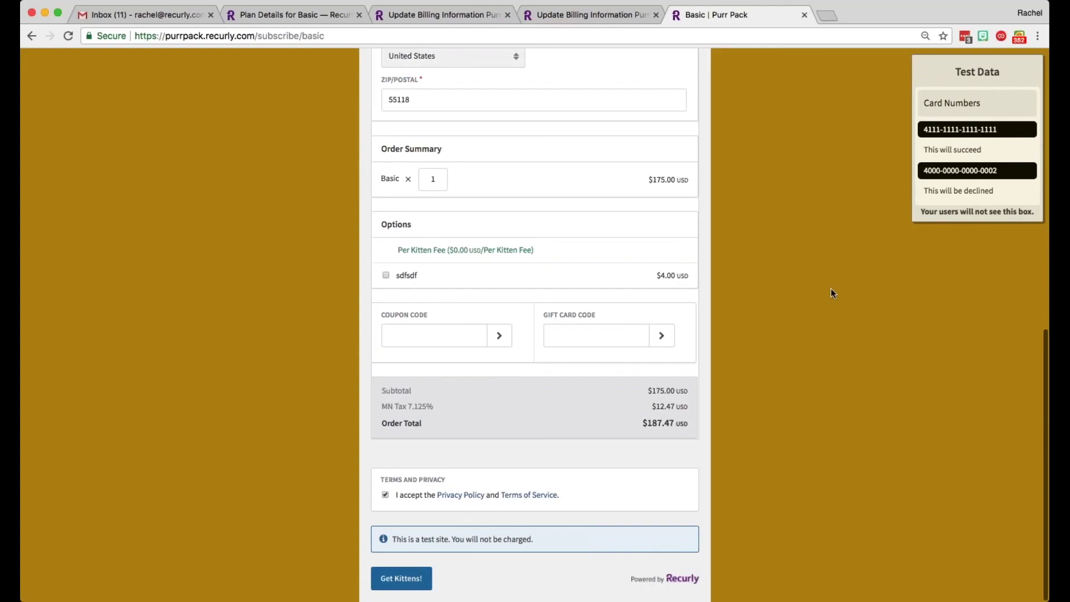
click(400, 580)
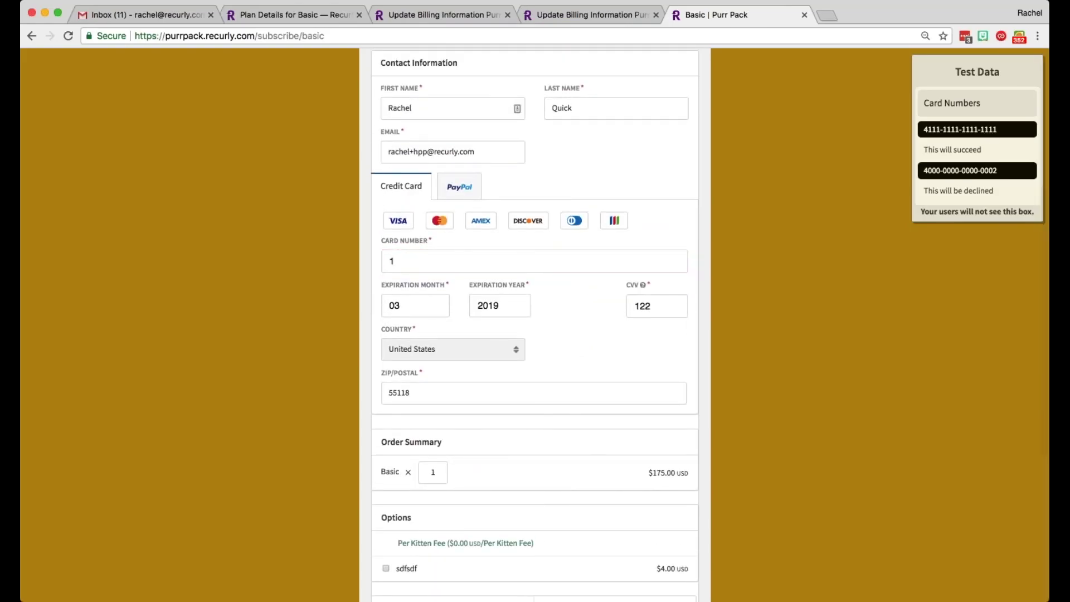
click(415, 264)
key(BackSpace)
text(4111111111111111)
key(Return)
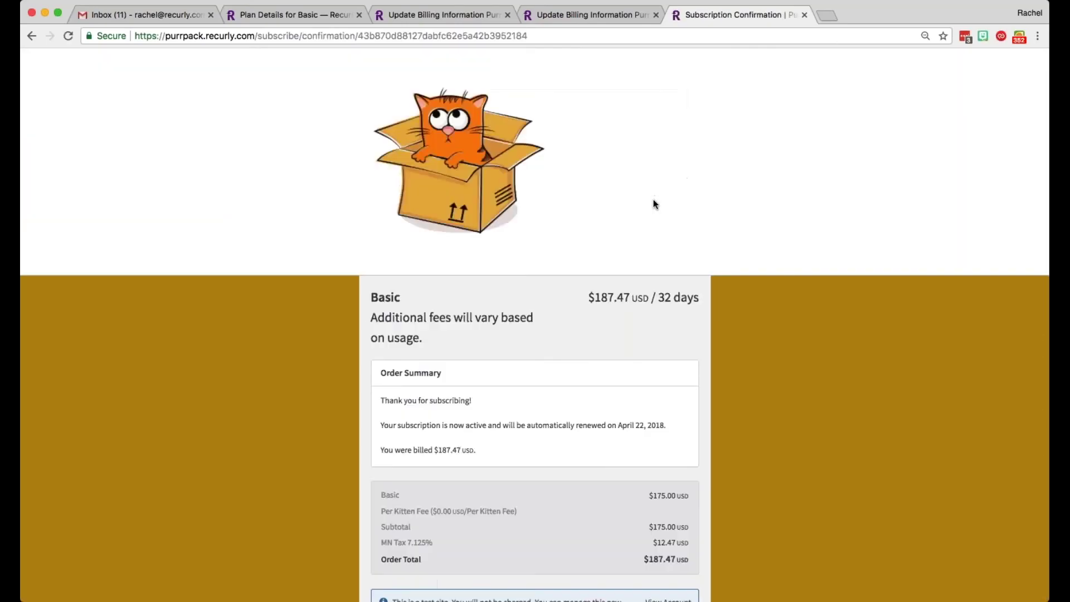
Step: Open the new account to review its active Basic subscription and paid invoice #1014 for $187.47
scroll(567, 422, down, 1)
scroll(566, 417, up, 1)
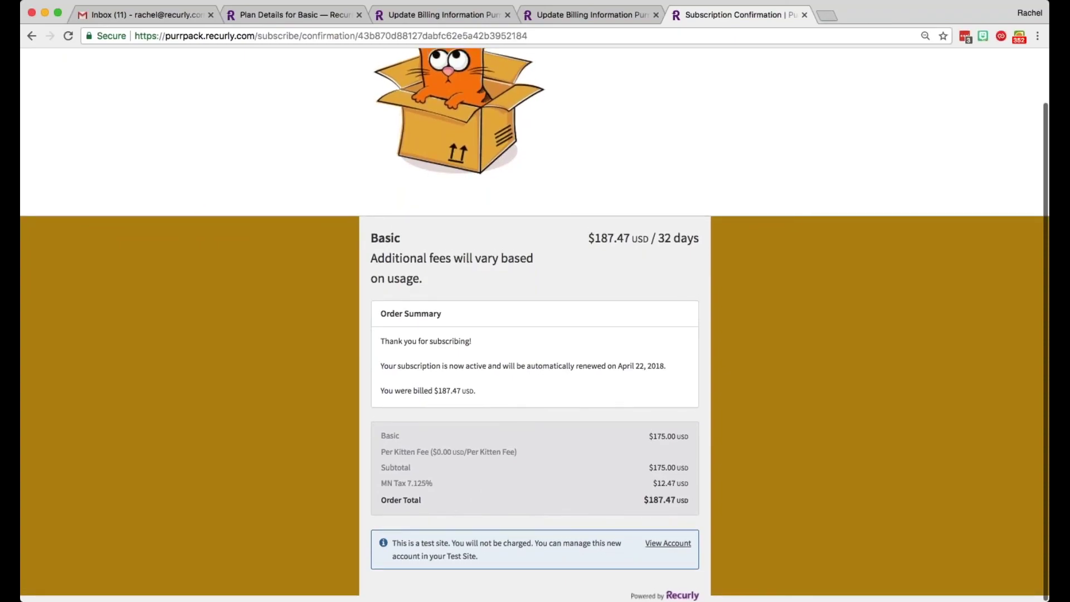
click(667, 543)
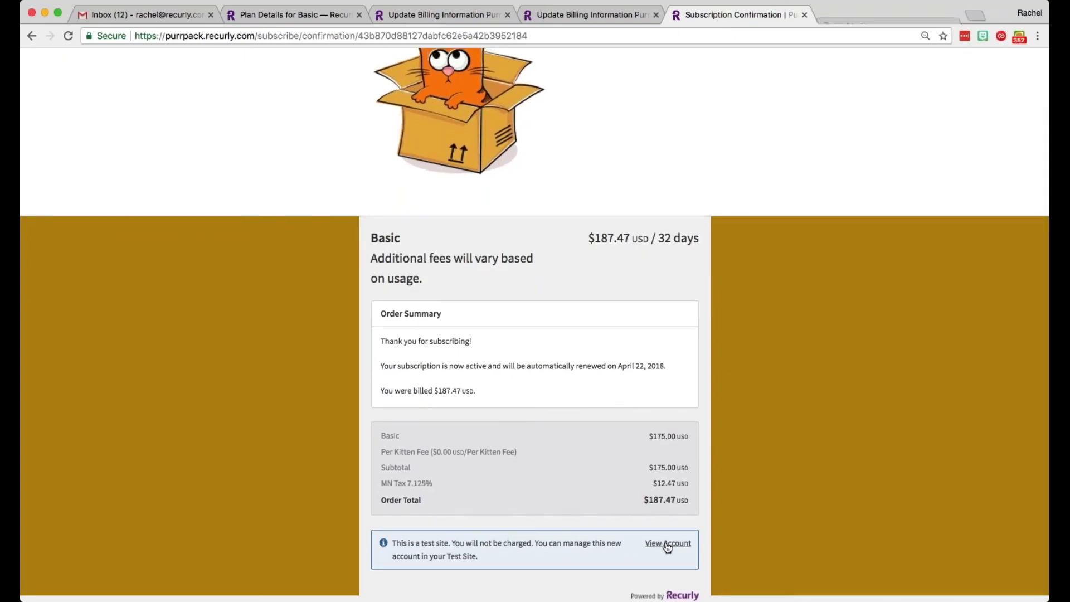
click(906, 2)
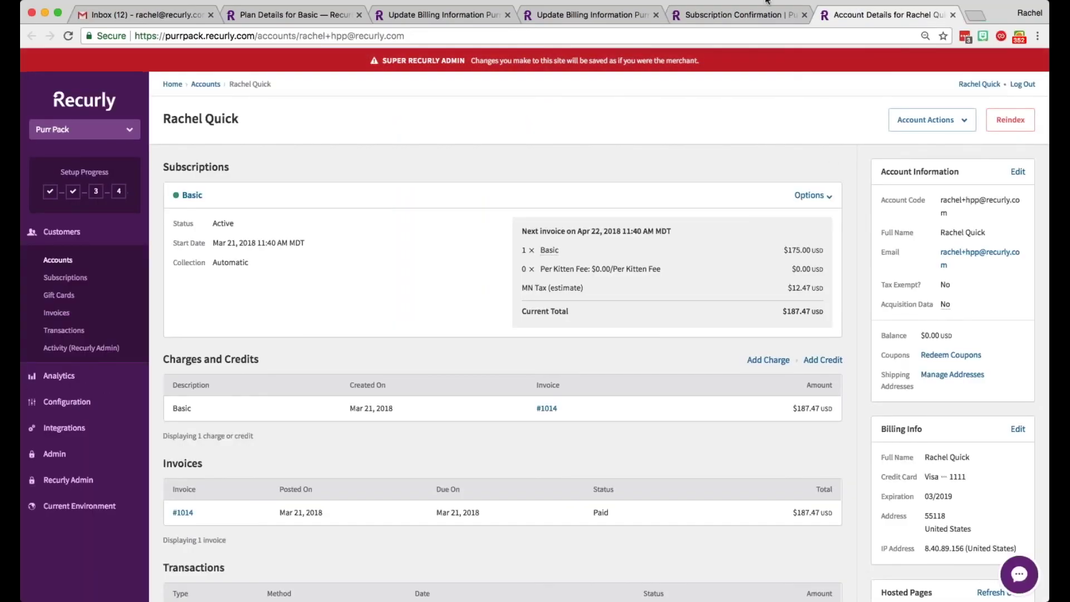
Step: Navigate back through the browser tabs to the Plans list
key(ctrl+shift+Tab)
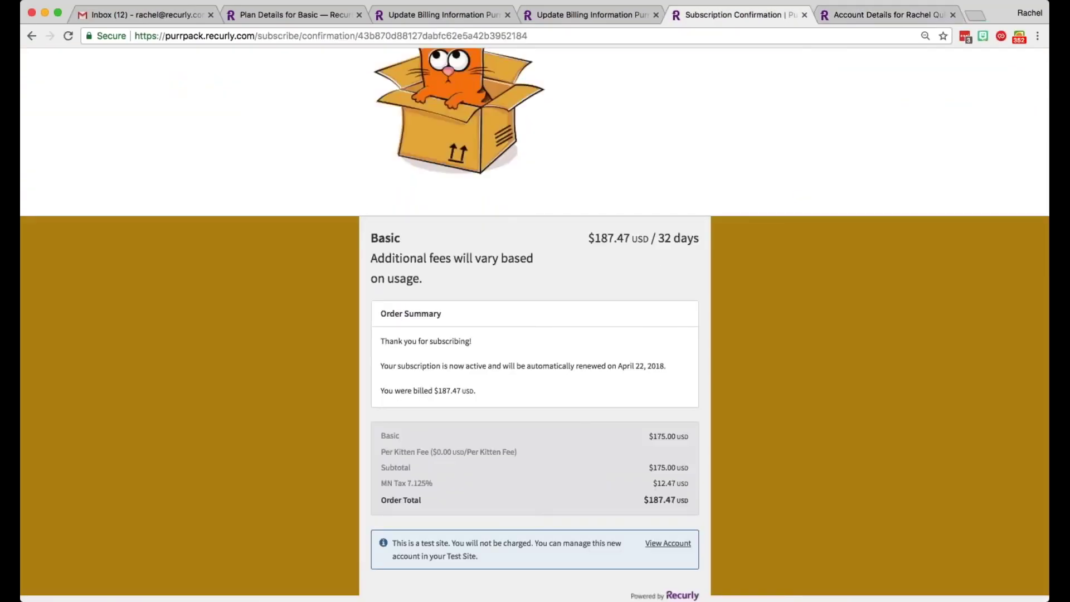
click(32, 35)
key(ctrl+shift+Tab)
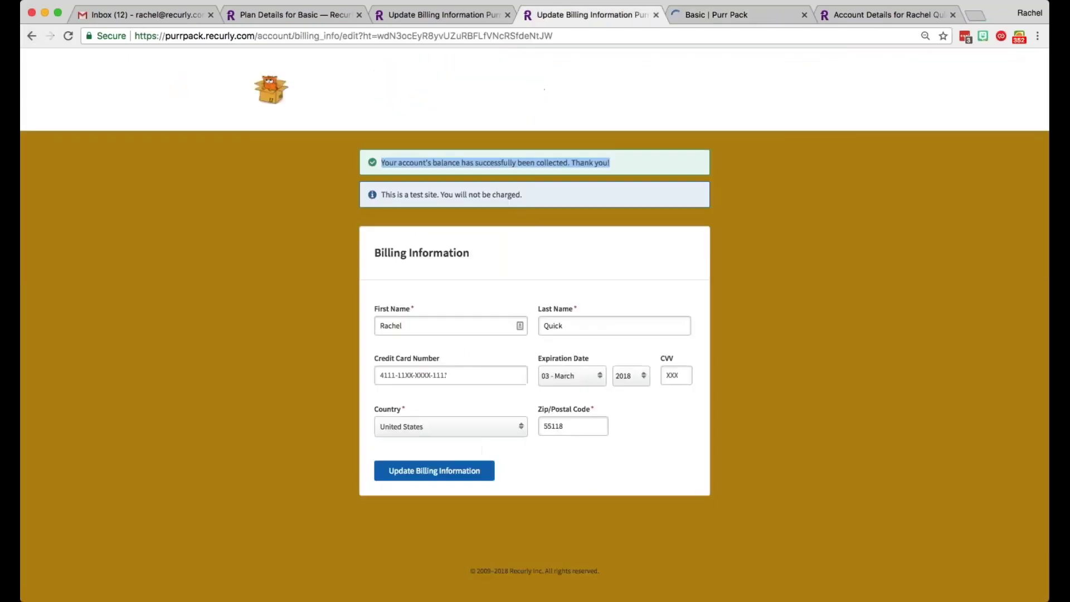
key(ctrl+shift+Tab)
key(ctrl+shift+Tab)
click(32, 36)
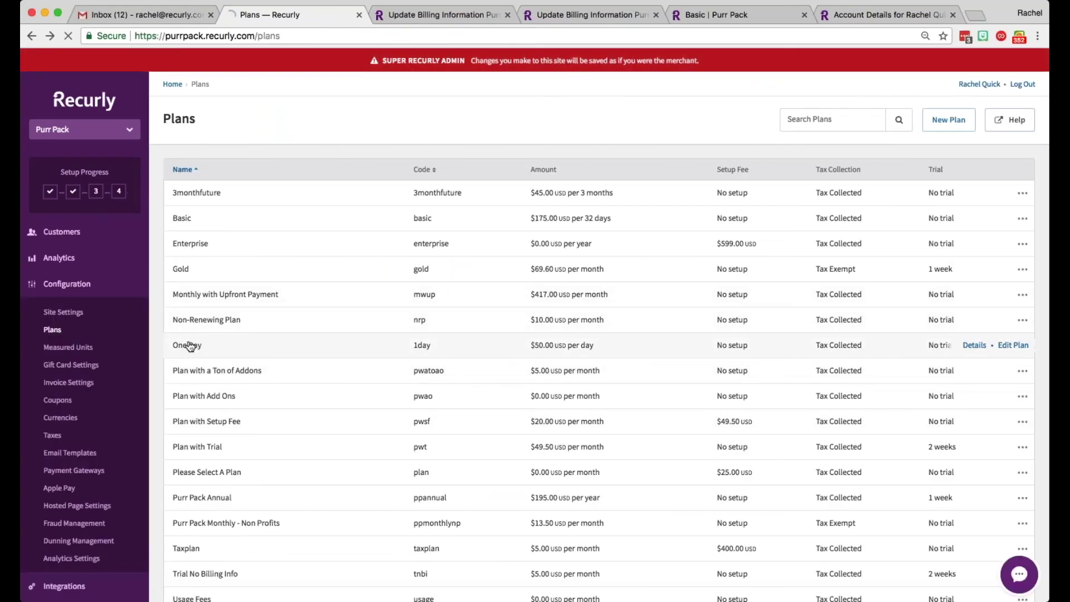
Step: Open the One Day plan's hosted subscribe page and enter the customer's name and e-mail
click(190, 346)
click(1016, 173)
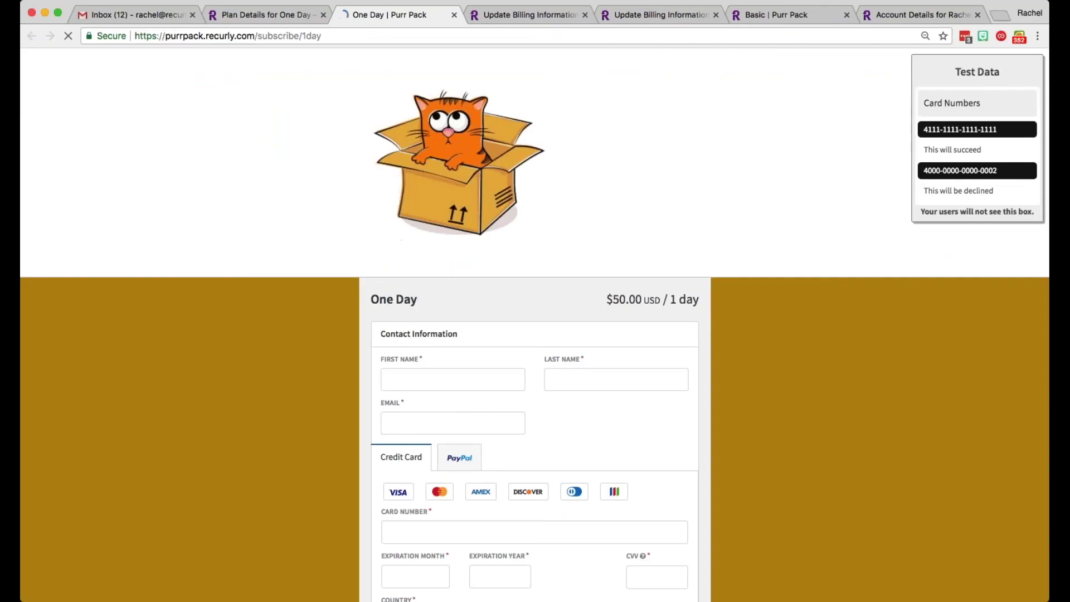
click(423, 379)
key(Tab)
key(Tab)
scroll(535, 328, down, 2)
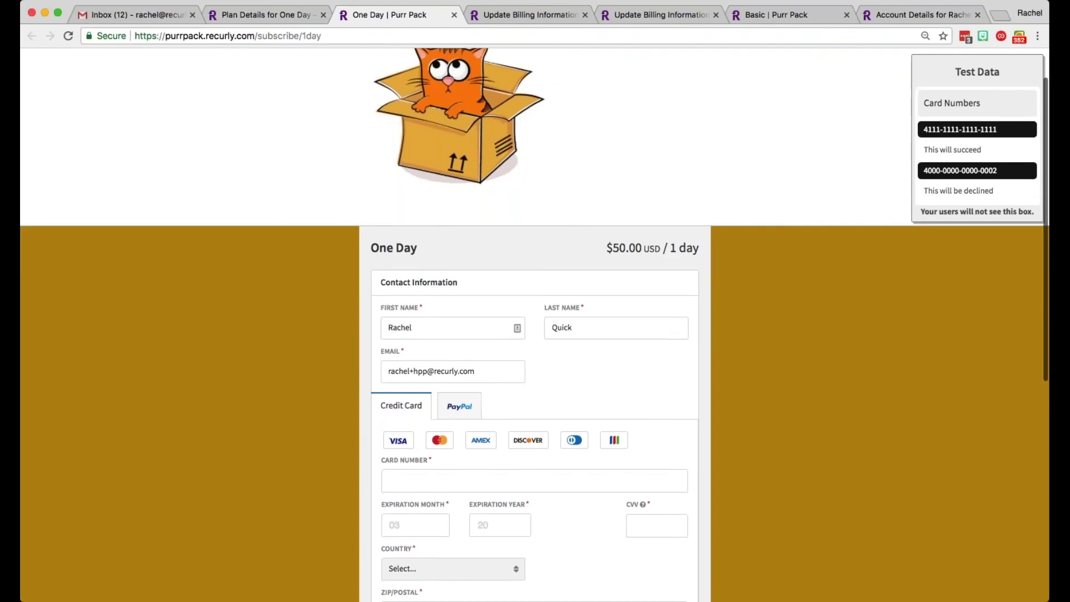
click(413, 474)
text(4111 1111 1111 1111)
click(399, 530)
text(3)
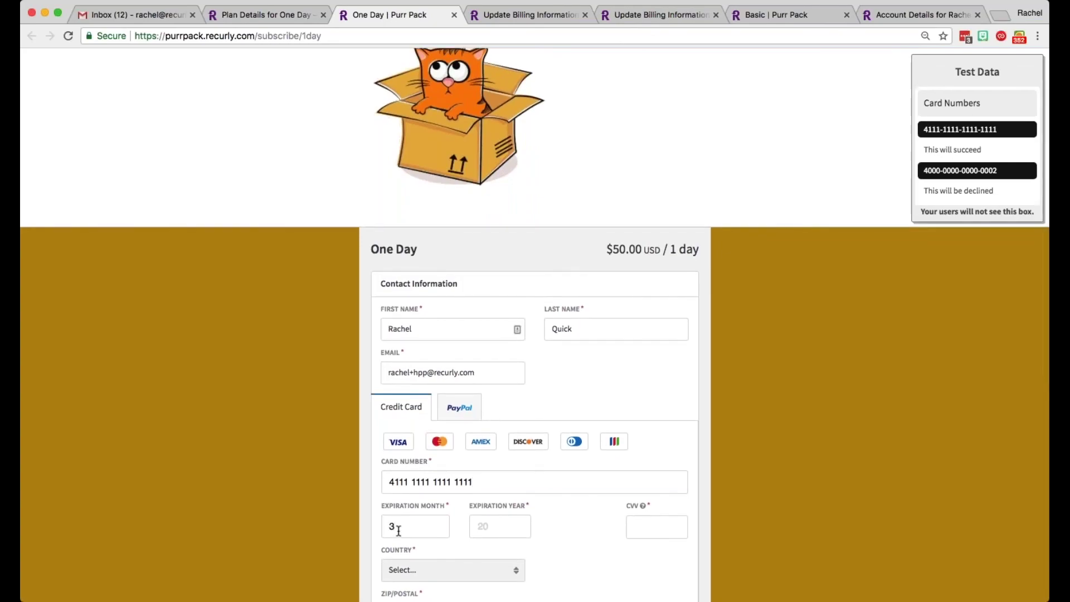
key(Tab)
text(2019)
key(Tab)
text(122)
Step: Set country to United States and ZIP 55118, accept the terms, and submit the order
scroll(398, 531, down, 2)
key(Tab)
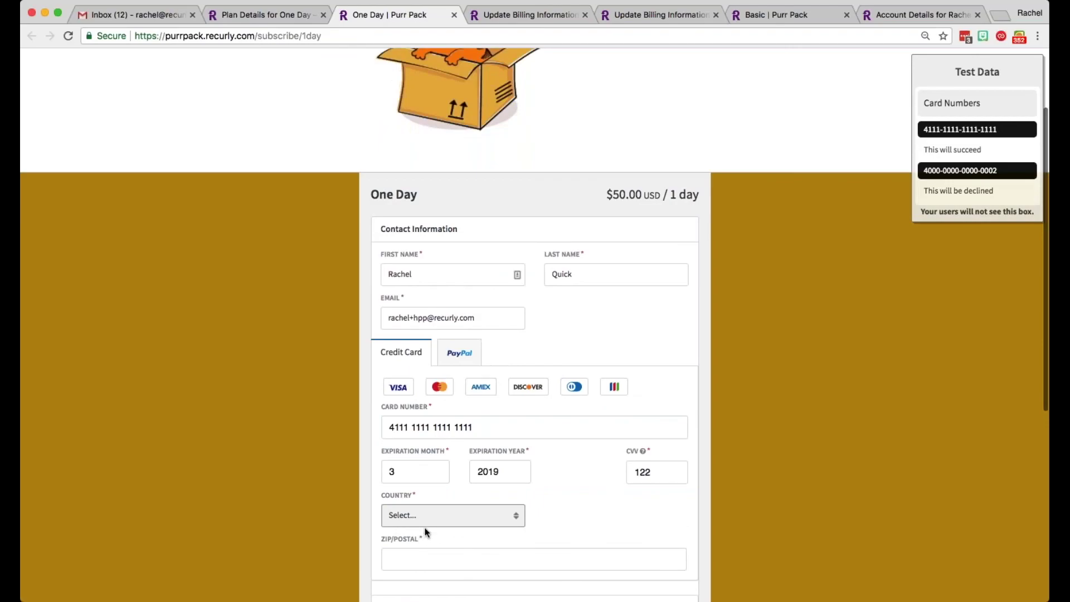
text(united states)
click(413, 562)
text(55118)
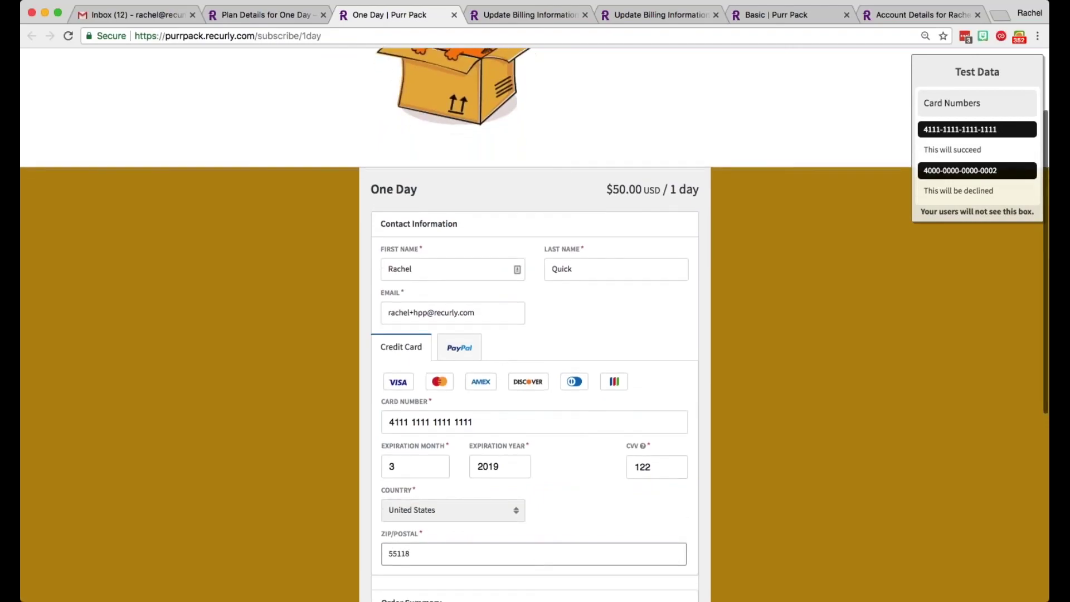
scroll(493, 504, down, 10)
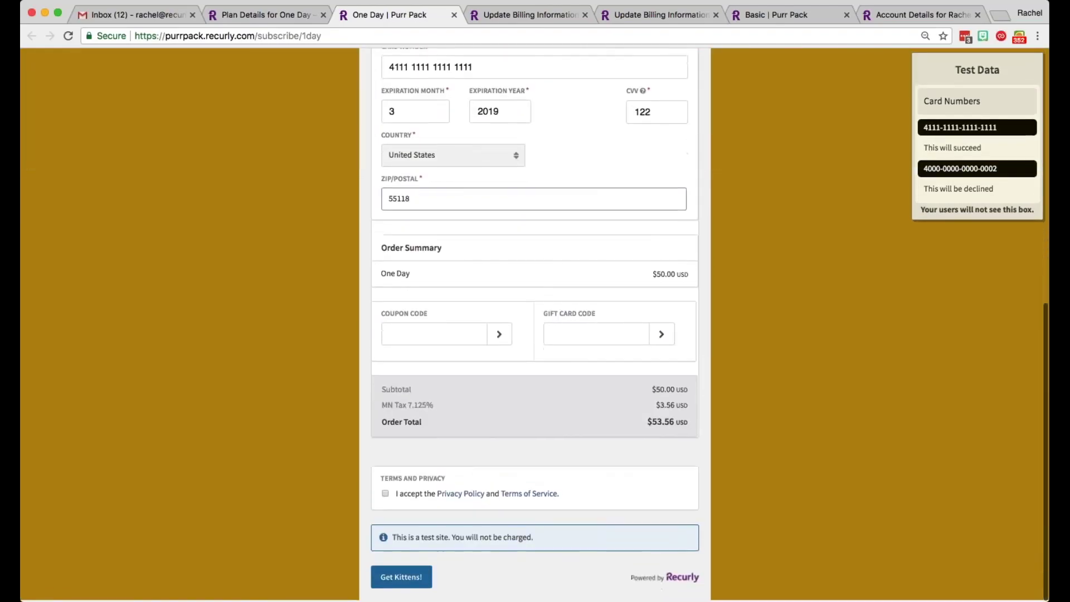
click(385, 495)
click(401, 578)
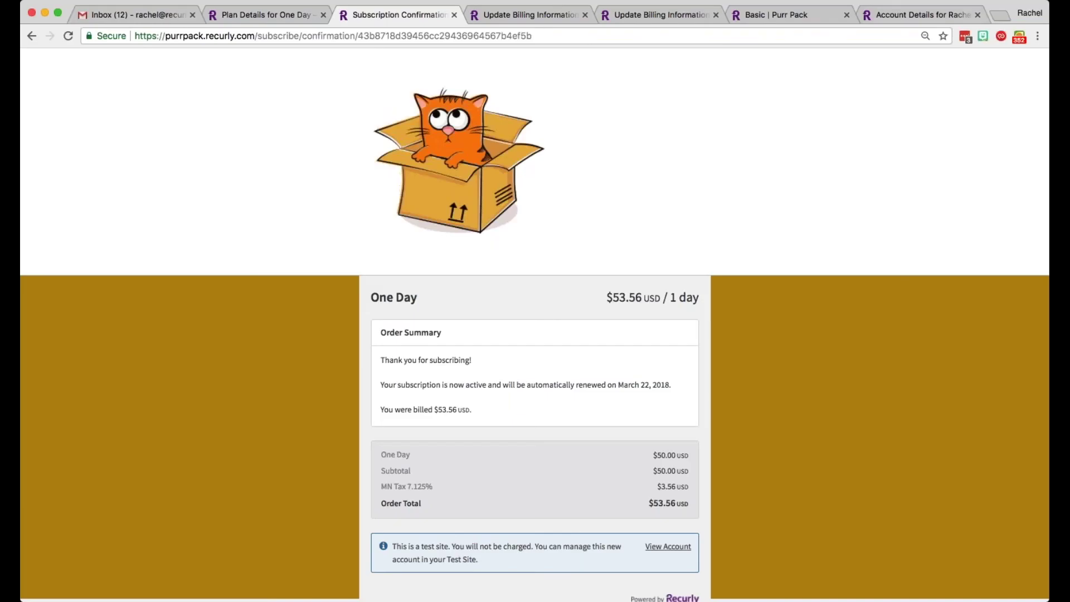
Step: Reload the account details tab to show One Day beside Basic, with invoice #1015 for $53.56
key(super+9)
key(super+l)
click(426, 39)
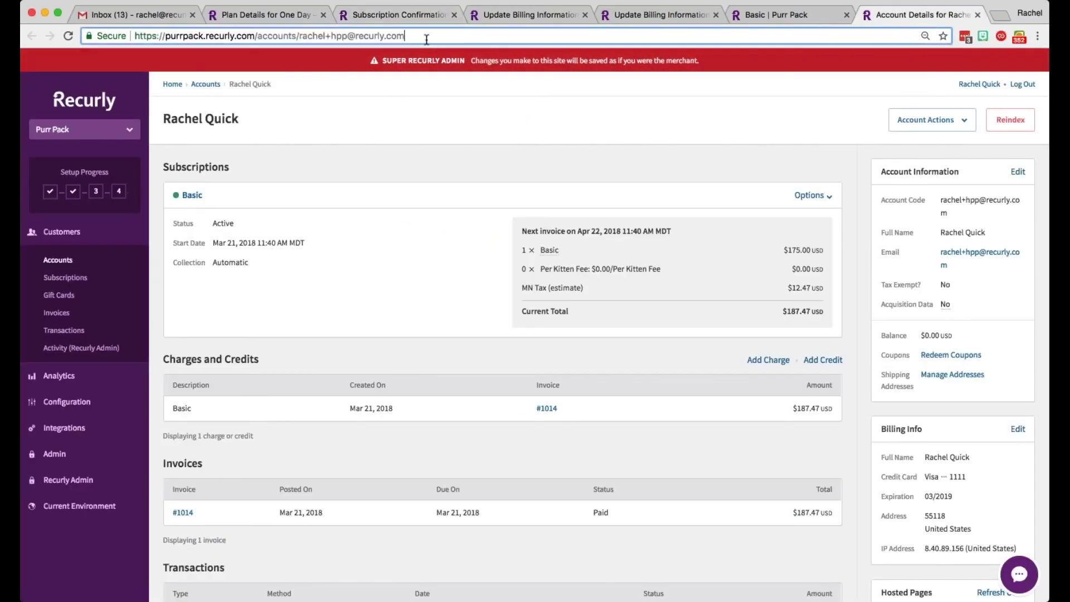
key(Return)
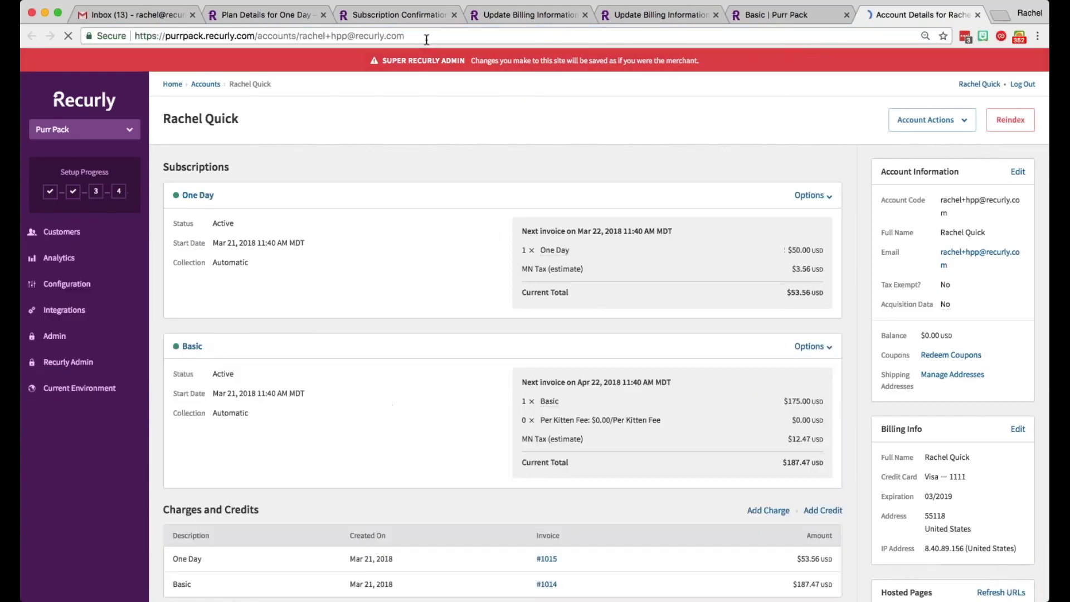